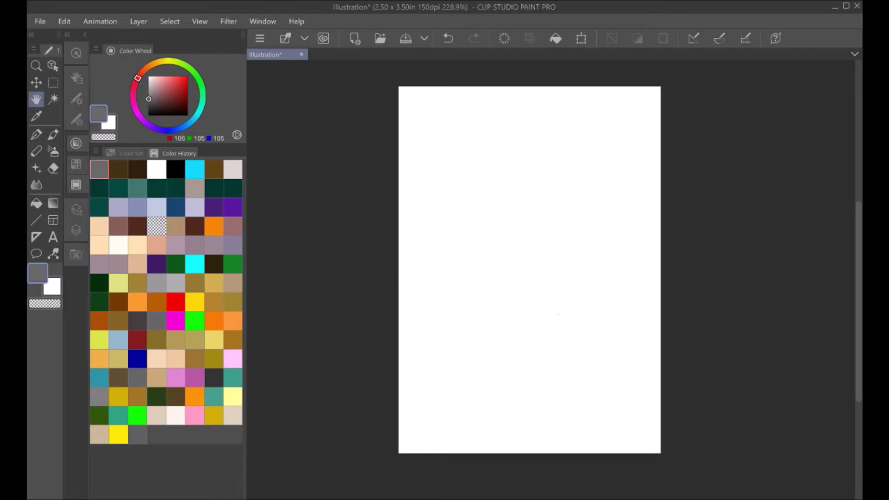
- Sketch the animal's back, rump, hind leg and belly as a continuous grey line with the Pen tool
drag(529, 270, 531, 272)
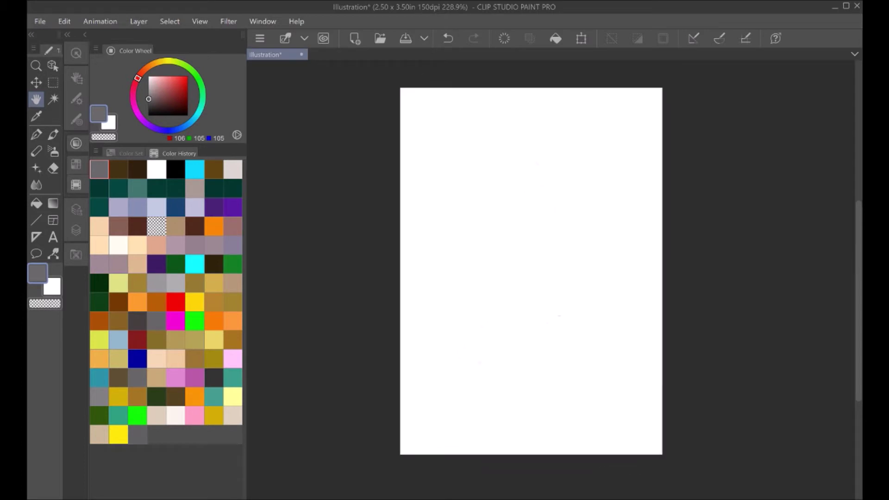
scroll(531, 275, up, 4)
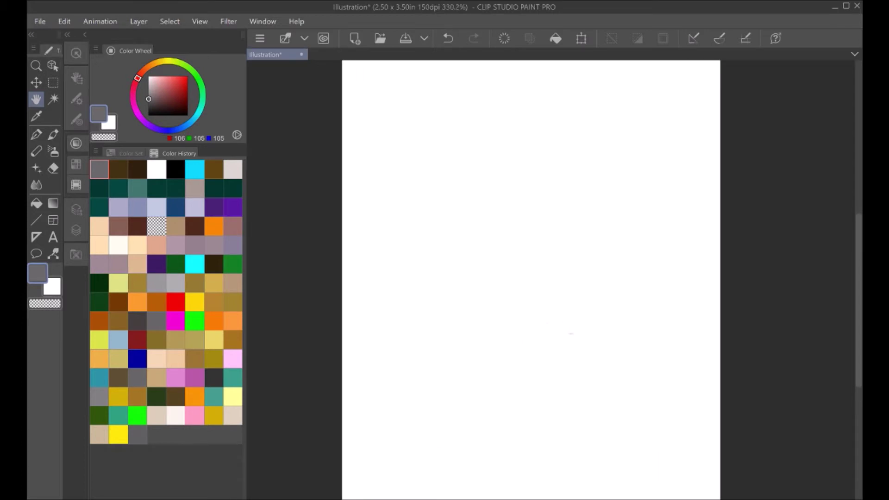
click(36, 135)
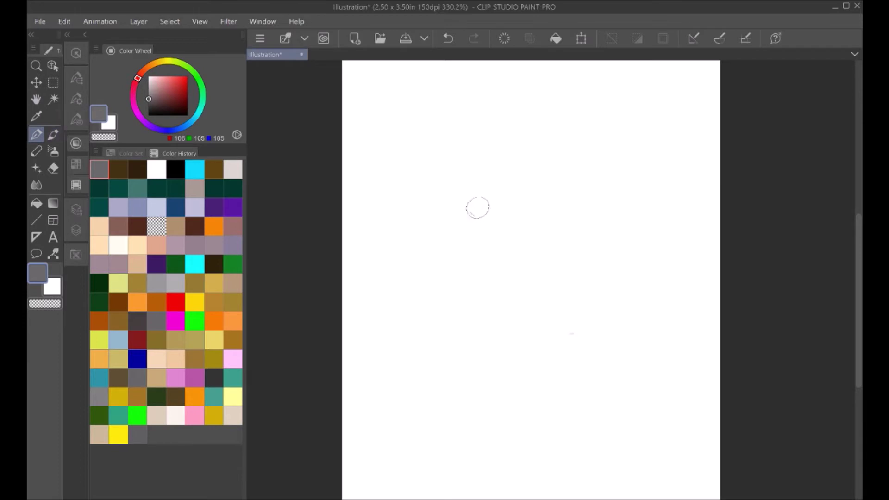
mouse_move(493, 207)
mouse_down()
mouse_move(519, 210)
mouse_move(498, 206)
mouse_move(566, 206)
mouse_move(611, 218)
mouse_move(633, 244)
mouse_move(650, 307)
mouse_up()
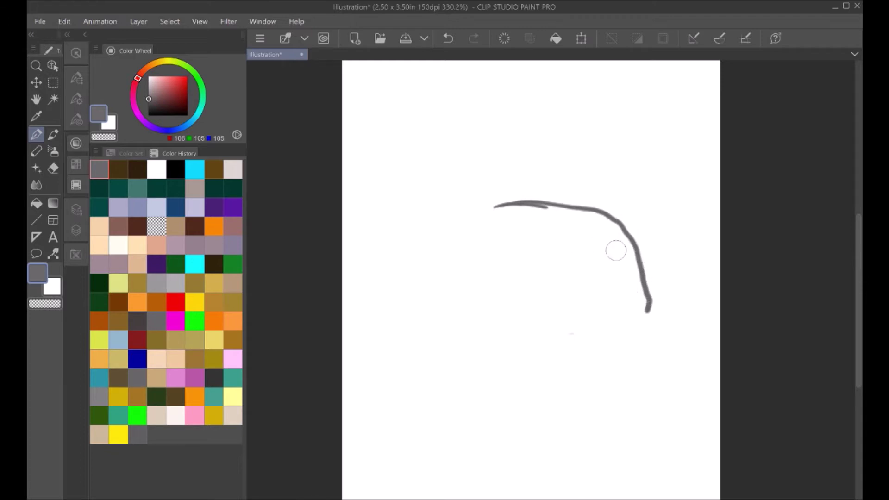
mouse_move(649, 303)
mouse_down()
mouse_move(646, 320)
mouse_move(627, 340)
mouse_move(641, 315)
mouse_move(619, 347)
mouse_move(635, 334)
mouse_move(589, 358)
mouse_move(600, 363)
mouse_move(562, 351)
mouse_move(585, 360)
mouse_move(572, 358)
mouse_move(587, 359)
mouse_move(565, 355)
mouse_move(568, 346)
mouse_move(563, 356)
mouse_move(558, 328)
mouse_move(559, 349)
mouse_move(553, 336)
mouse_move(576, 360)
mouse_move(559, 350)
mouse_move(581, 360)
mouse_move(618, 349)
mouse_up()
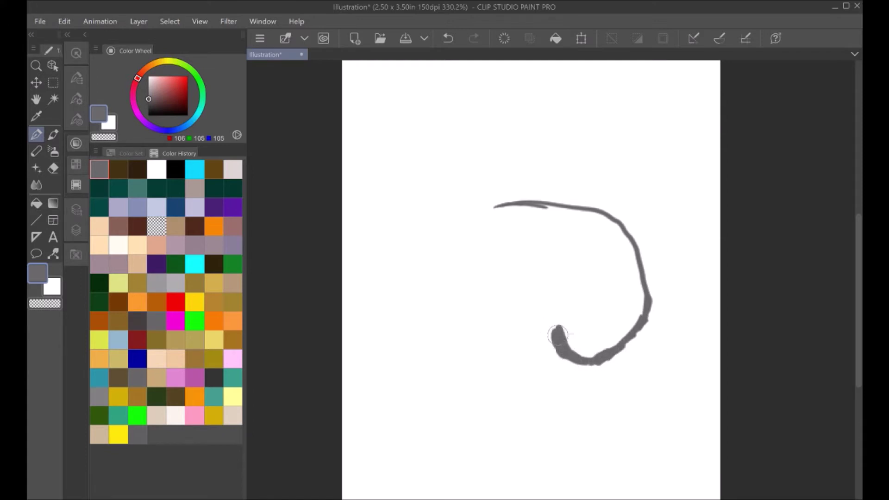
mouse_move(540, 328)
mouse_down()
mouse_move(507, 333)
mouse_move(556, 325)
mouse_move(510, 324)
mouse_move(527, 334)
mouse_move(509, 324)
mouse_move(516, 331)
mouse_move(492, 335)
mouse_move(506, 324)
mouse_move(481, 337)
mouse_move(496, 324)
mouse_move(462, 340)
mouse_move(472, 342)
mouse_move(444, 325)
mouse_move(495, 334)
mouse_move(479, 339)
mouse_move(498, 334)
mouse_up()
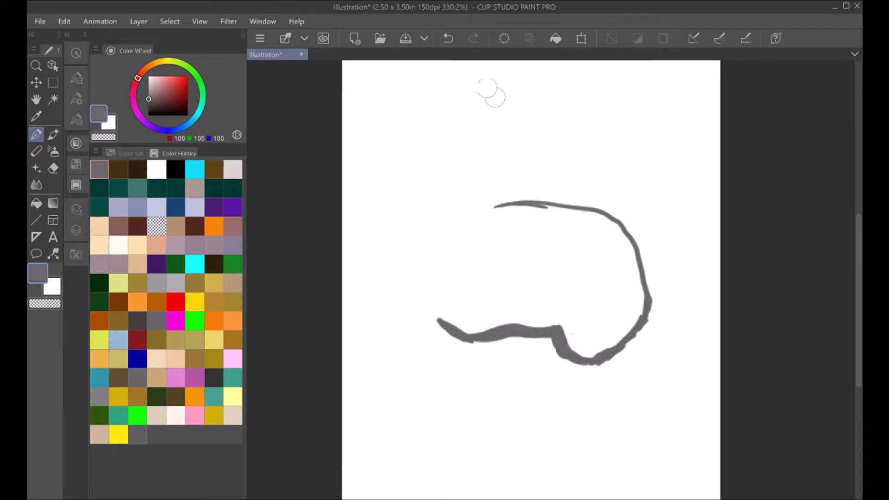
- Erase the front end of the belly line and redraw it with a lower front leg and a rising chest line
click(54, 168)
drag(440, 324, 448, 326)
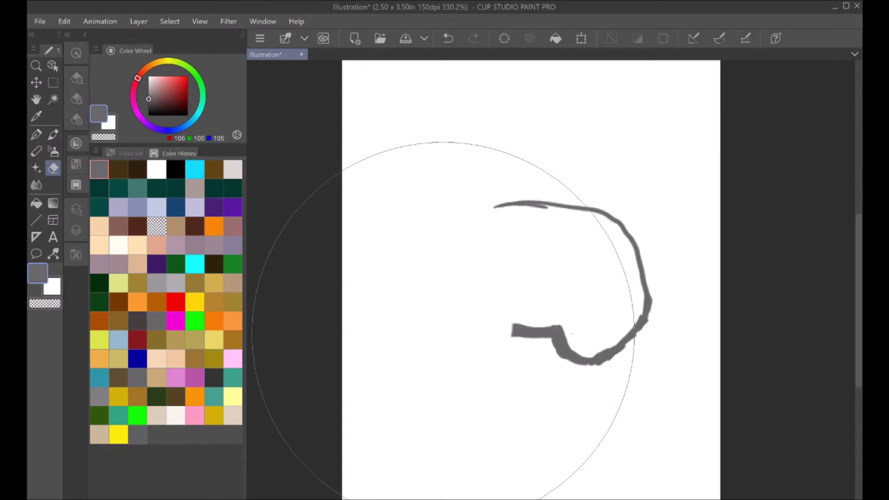
key(p)
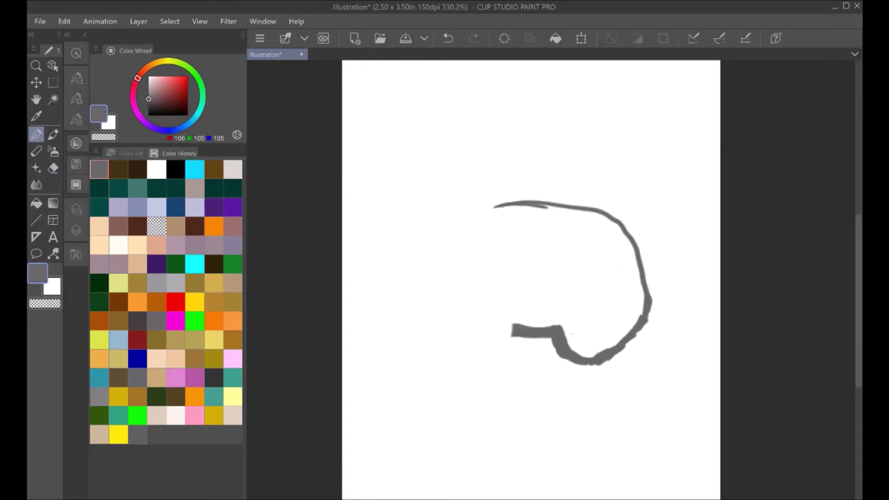
mouse_move(518, 337)
mouse_down()
mouse_move(482, 329)
mouse_move(491, 336)
mouse_move(433, 349)
mouse_move(418, 324)
mouse_move(489, 335)
mouse_move(442, 354)
mouse_move(473, 355)
mouse_up()
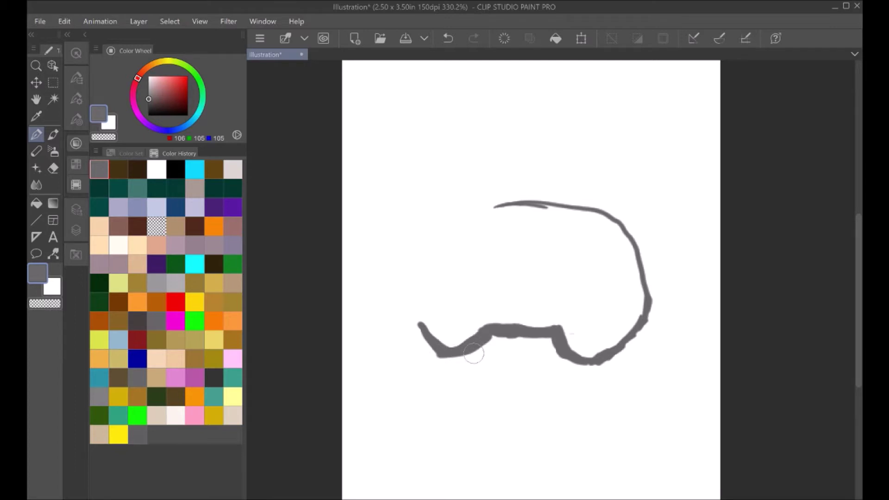
mouse_move(416, 300)
mouse_down()
mouse_move(419, 320)
mouse_move(411, 294)
mouse_move(439, 342)
mouse_up()
mouse_move(497, 205)
mouse_down()
mouse_move(439, 206)
mouse_move(454, 222)
mouse_up()
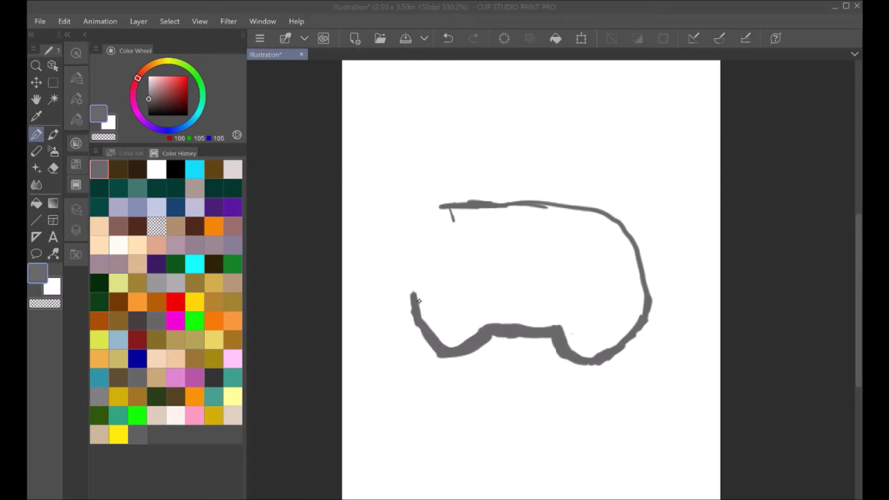
click(448, 38)
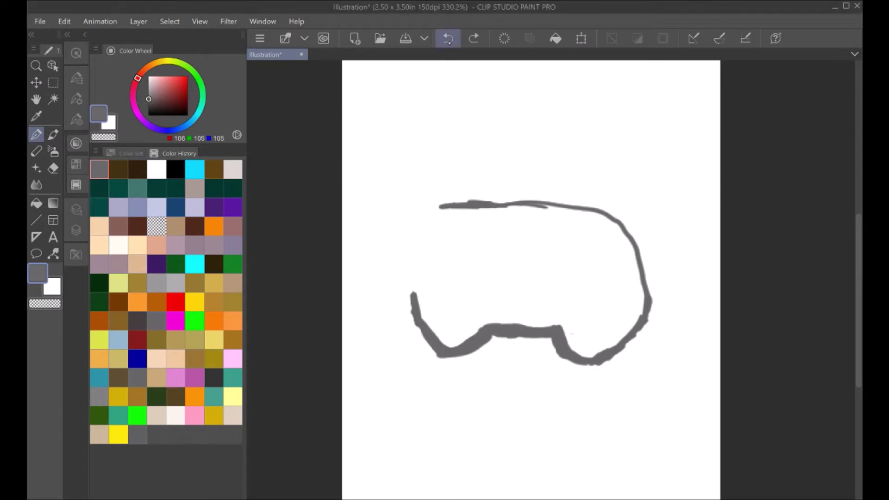
click(448, 38)
click(448, 38)
click(448, 38)
click(448, 38)
click(448, 38)
click(448, 38)
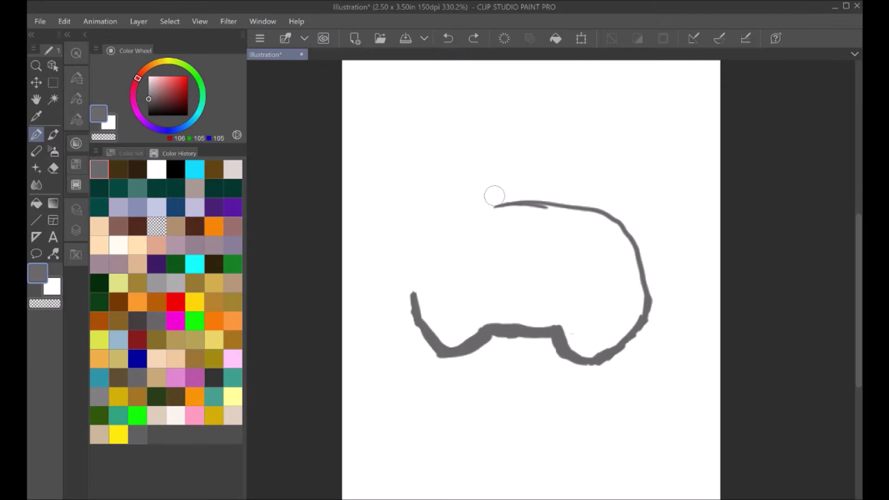
- Draw a short neck curve at the front of the back line and outline the head down to a pointed snout and jaw
drag(493, 204, 486, 233)
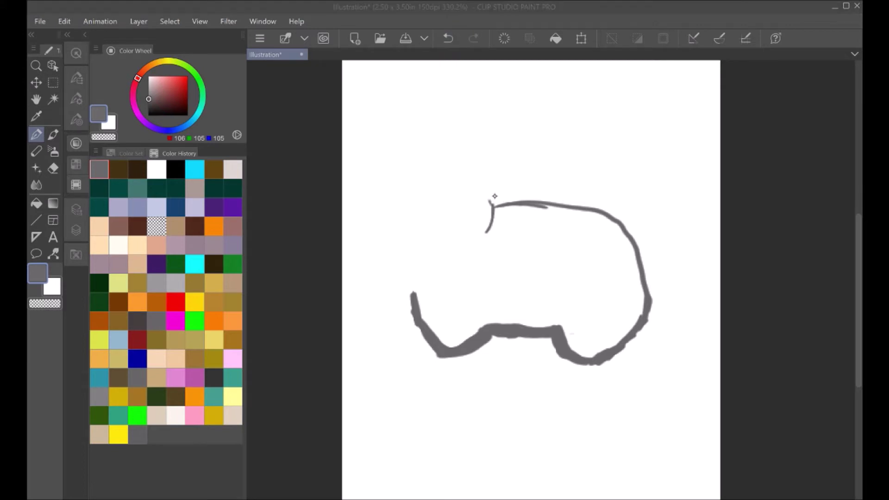
mouse_move(483, 195)
mouse_down()
mouse_move(439, 190)
mouse_move(364, 233)
mouse_move(358, 249)
mouse_move(370, 264)
mouse_move(366, 236)
mouse_move(373, 262)
mouse_move(420, 271)
mouse_move(411, 300)
mouse_up()
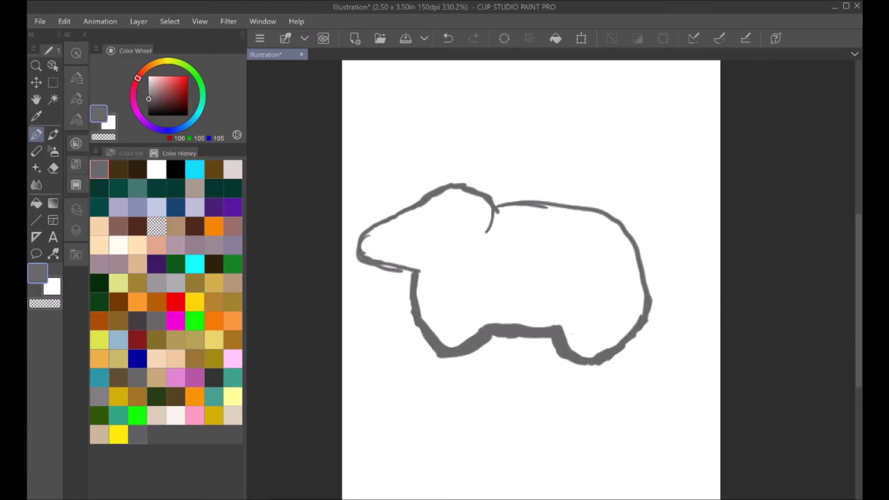
- Erase the snout and reduce the hard eraser's brush size to 10.3
click(53, 168)
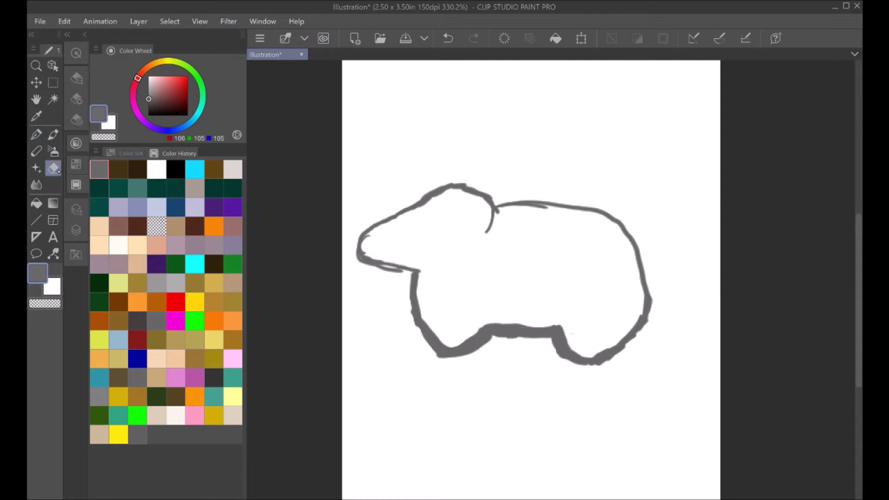
drag(393, 214, 366, 244)
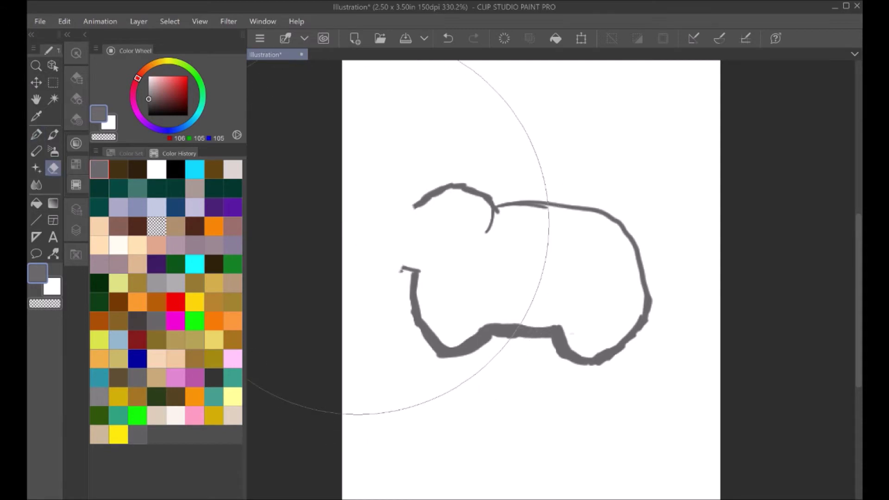
click(77, 99)
drag(183, 400, 150, 401)
key(bracketright)
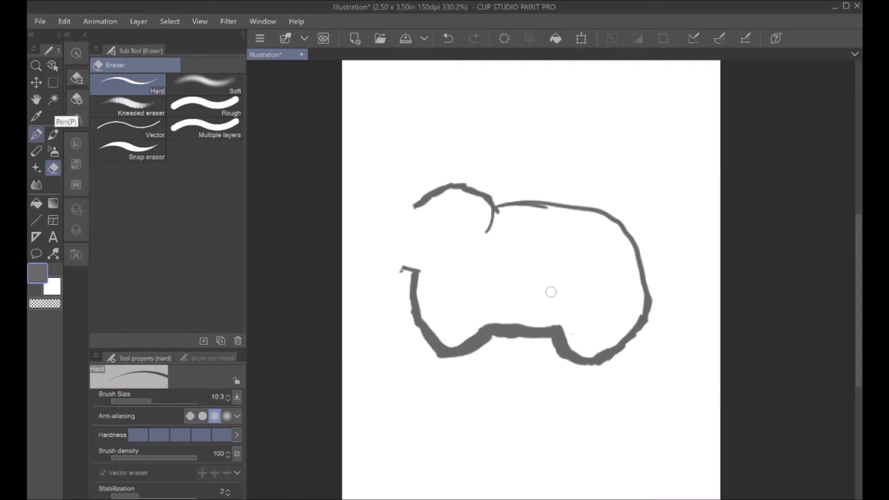
- Redraw the snout shorter with the G-pen and extend the jaw line back past the chest
click(36, 134)
mouse_move(410, 213)
mouse_down()
mouse_move(381, 224)
mouse_move(373, 259)
mouse_move(408, 266)
mouse_move(400, 271)
mouse_move(415, 260)
mouse_move(430, 264)
mouse_move(419, 270)
mouse_move(450, 265)
mouse_move(427, 274)
mouse_move(440, 268)
mouse_move(434, 273)
mouse_up()
click(76, 143)
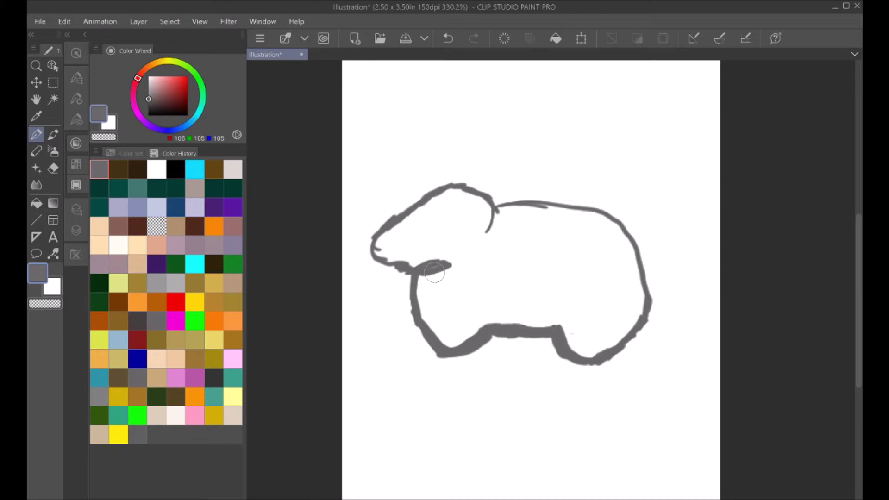
- Erase the chest line between the jaw and the front foot, enlarging the eraser to clear it
click(54, 168)
mouse_move(415, 286)
mouse_down()
mouse_move(413, 320)
mouse_move(414, 296)
mouse_move(426, 322)
mouse_up()
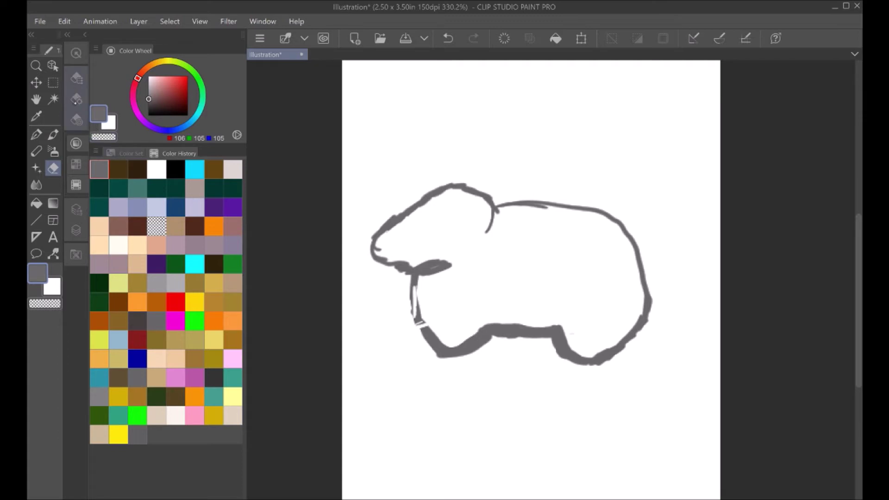
click(77, 78)
drag(165, 398, 165, 395)
click(36, 134)
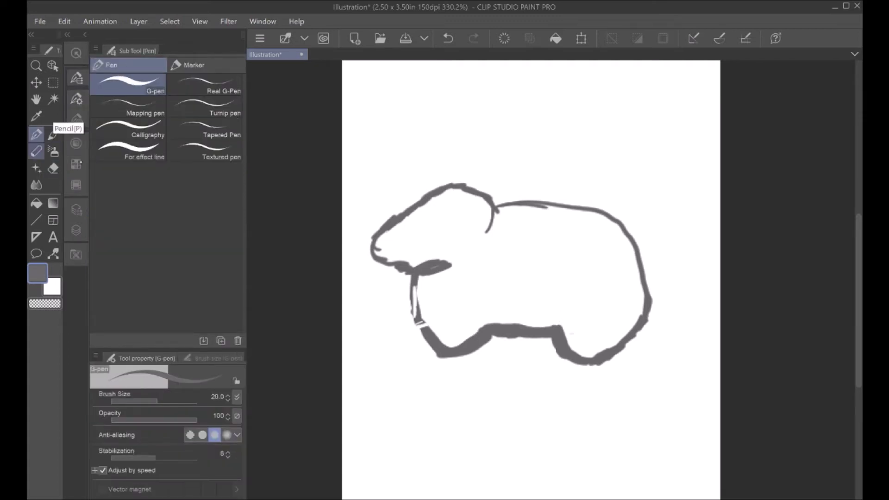
click(54, 168)
click(76, 143)
mouse_move(438, 328)
mouse_down()
mouse_move(427, 333)
mouse_move(439, 337)
mouse_move(424, 330)
mouse_move(431, 298)
mouse_move(413, 294)
mouse_move(413, 283)
mouse_up()
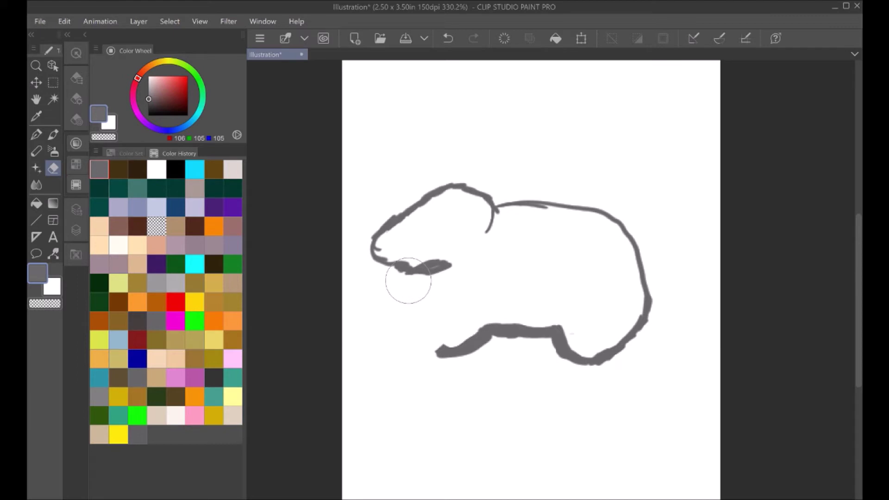
- Redraw the chest line farther back under the jaw and draw the rear edge of the front leg up from the belly
click(36, 134)
mouse_move(440, 349)
mouse_down()
mouse_move(427, 312)
mouse_move(428, 298)
mouse_move(431, 324)
mouse_move(430, 278)
mouse_move(429, 301)
mouse_move(429, 290)
mouse_up()
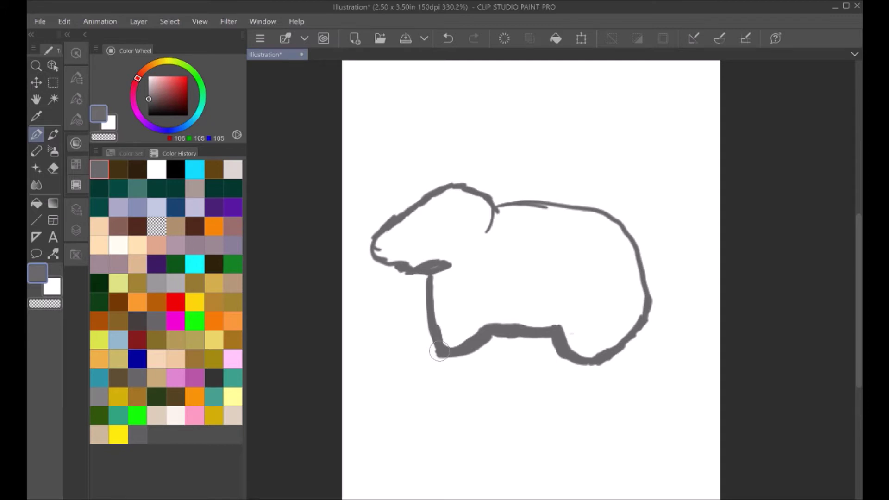
drag(490, 284, 498, 315)
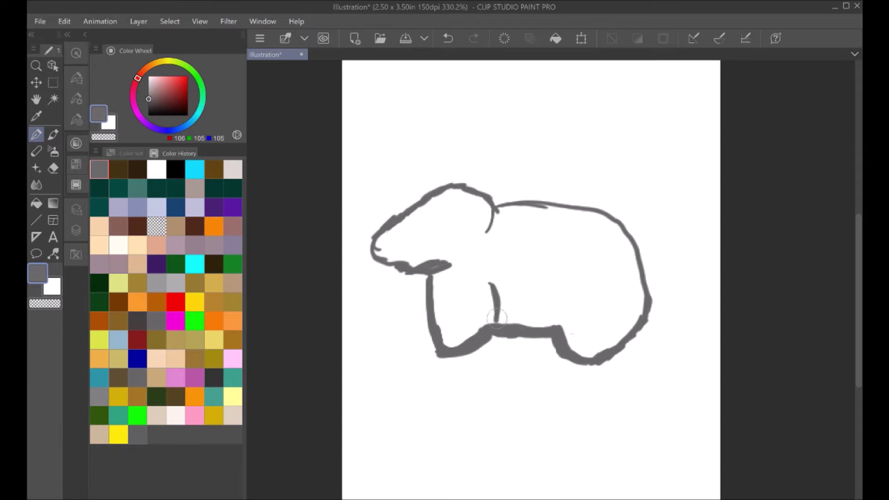
mouse_move(493, 285)
mouse_down()
mouse_move(499, 320)
mouse_move(490, 276)
mouse_move(496, 332)
mouse_up()
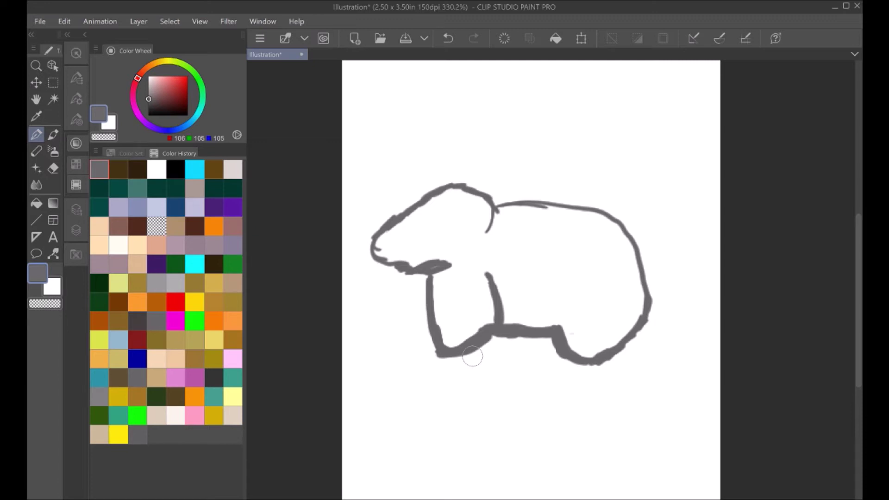
- Paint a thick curved tail behind the rump in dark reddish brown (RGB 67, 32, 21), filled between its edges
click(119, 169)
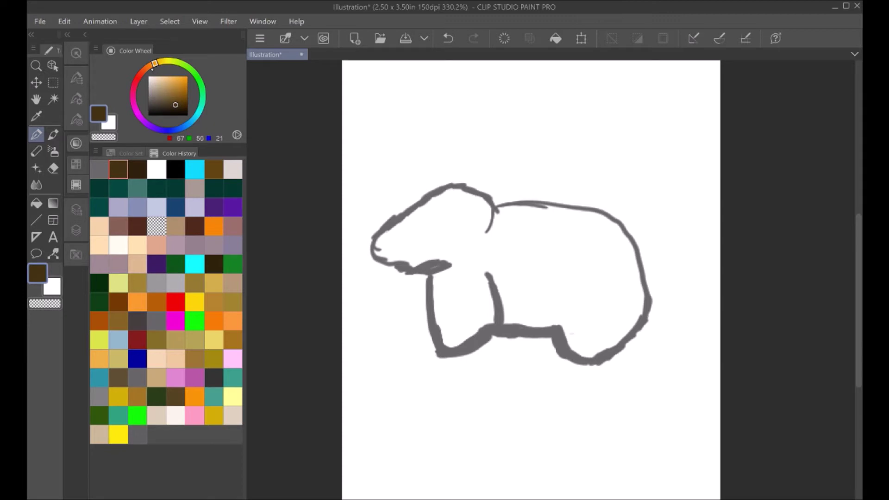
drag(155, 63, 143, 71)
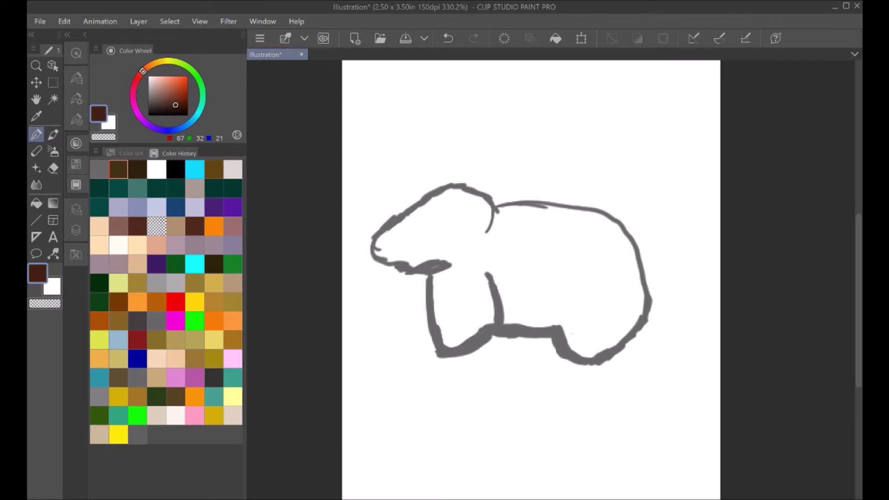
mouse_move(653, 276)
mouse_down()
mouse_move(700, 299)
mouse_move(654, 277)
mouse_move(708, 299)
mouse_move(652, 279)
mouse_move(707, 299)
mouse_move(721, 329)
mouse_up()
mouse_move(647, 287)
mouse_down()
mouse_move(677, 316)
mouse_move(671, 307)
mouse_up()
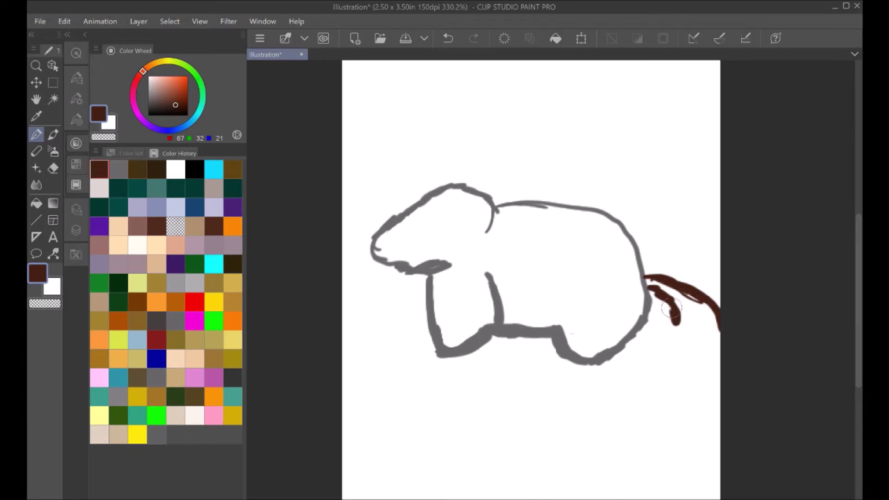
click(447, 37)
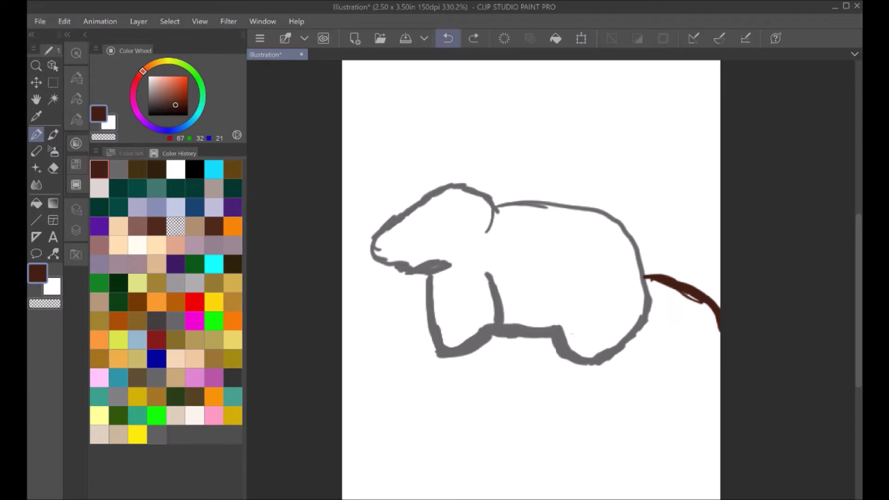
mouse_move(649, 287)
mouse_down()
mouse_move(702, 316)
mouse_move(710, 346)
mouse_move(721, 336)
mouse_move(686, 360)
mouse_up()
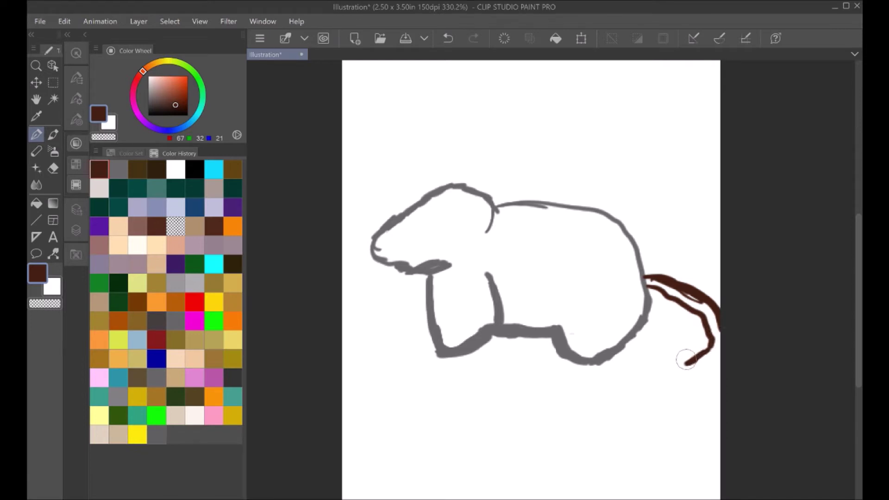
mouse_move(706, 352)
mouse_down()
mouse_move(676, 375)
mouse_move(710, 366)
mouse_move(701, 373)
mouse_move(722, 350)
mouse_move(687, 373)
mouse_move(709, 351)
mouse_move(688, 362)
mouse_move(717, 348)
mouse_move(718, 321)
mouse_move(650, 282)
mouse_move(704, 322)
mouse_move(705, 353)
mouse_move(686, 372)
mouse_move(708, 364)
mouse_up()
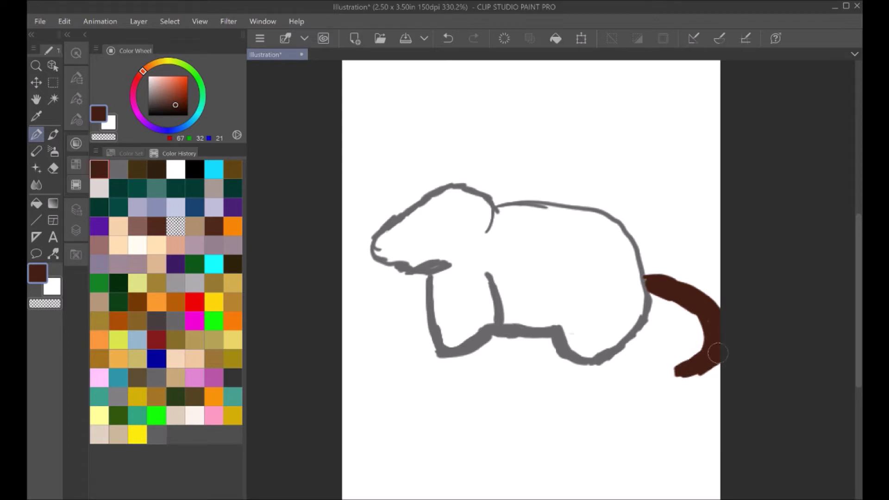
- Draw a curved ear outline inside the top of the head in light greyish brown (RGB 166, 153, 145)
key(h)
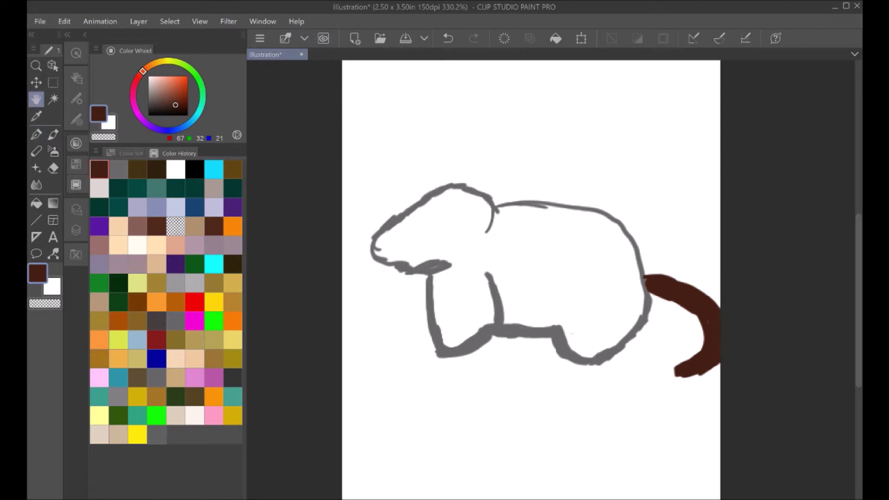
scroll(463, 228, up, 5)
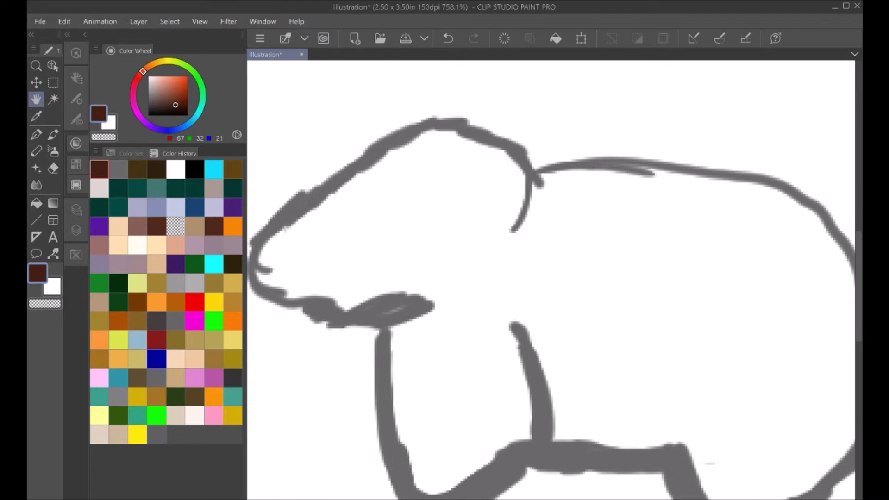
click(214, 188)
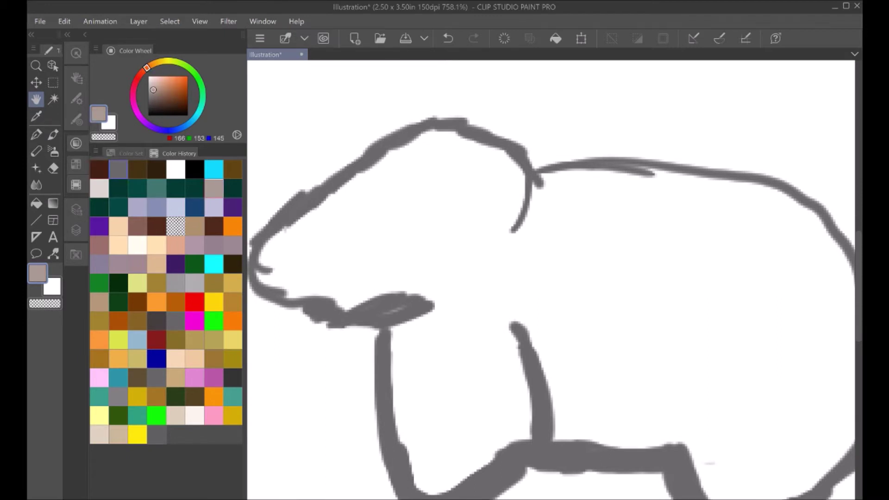
click(119, 170)
click(214, 188)
key(p)
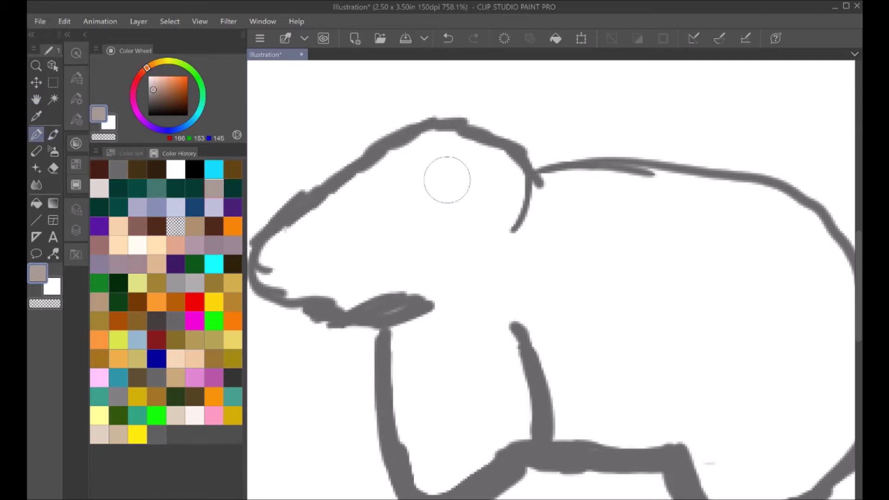
mouse_move(428, 185)
mouse_down()
mouse_move(459, 168)
mouse_move(431, 184)
mouse_move(466, 168)
mouse_move(450, 178)
mouse_move(471, 172)
mouse_move(472, 184)
mouse_move(472, 174)
mouse_move(474, 206)
mouse_move(480, 186)
mouse_move(458, 234)
mouse_up()
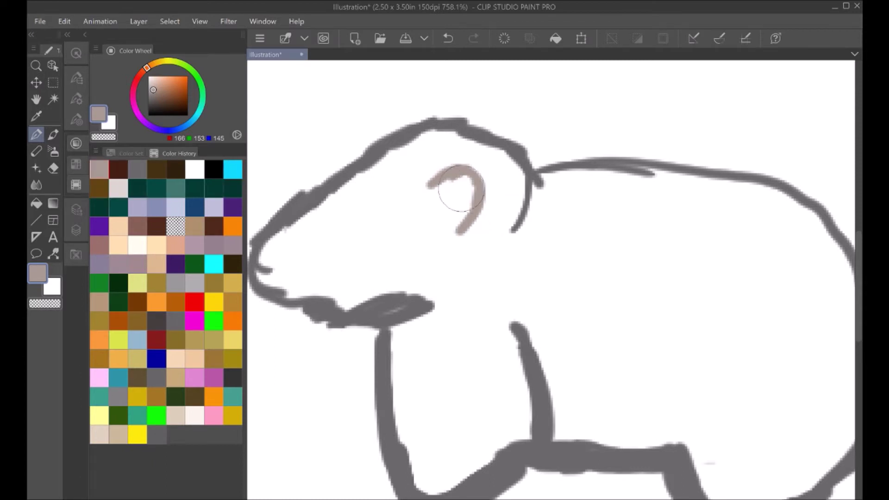
- Close and fill the ear in light greyish brown, and outline its top and rear edge in grey (RGB 102, 102, 102)
drag(432, 184, 435, 210)
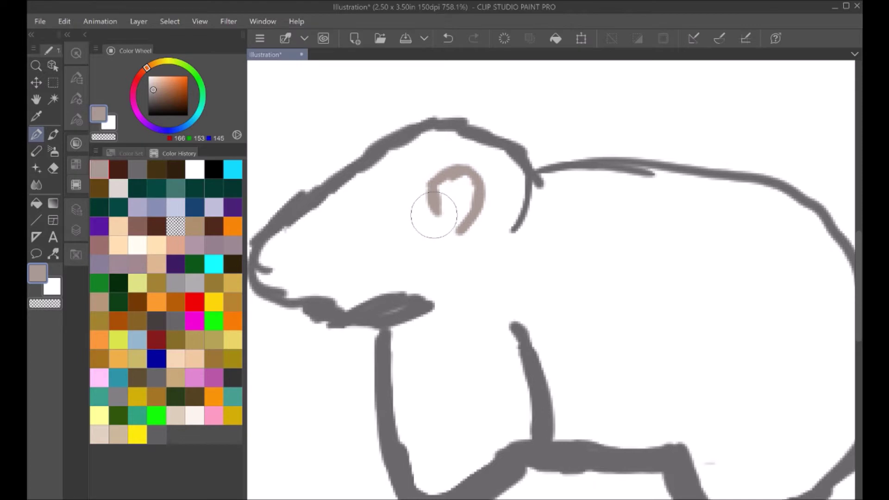
mouse_move(450, 178)
mouse_down()
mouse_move(435, 187)
mouse_move(453, 232)
mouse_move(473, 201)
mouse_move(441, 189)
mouse_move(455, 199)
mouse_move(463, 183)
mouse_move(474, 198)
mouse_move(461, 181)
mouse_move(443, 196)
mouse_move(458, 230)
mouse_move(449, 194)
mouse_move(476, 195)
mouse_move(464, 210)
mouse_up()
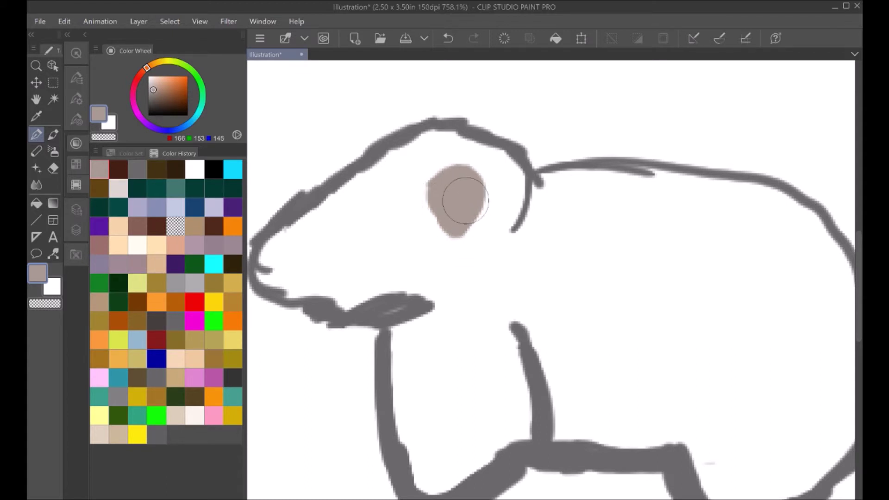
click(137, 169)
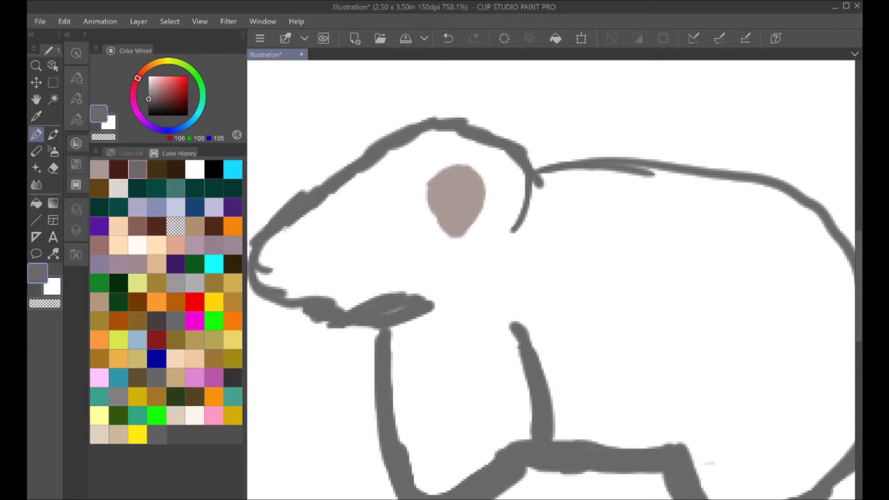
click(429, 182)
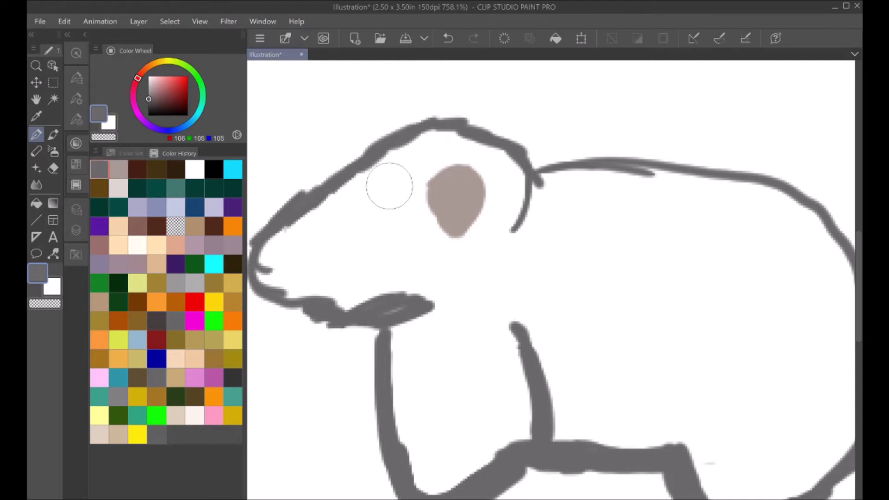
click(156, 377)
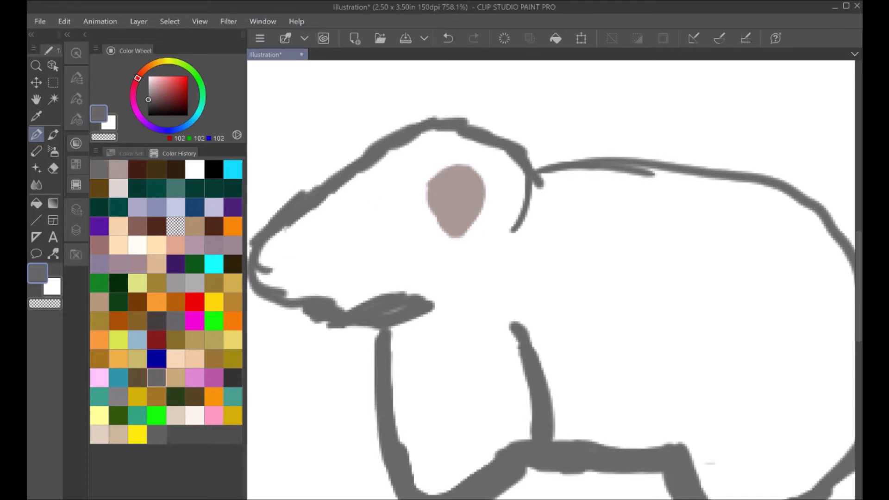
mouse_move(426, 180)
mouse_down()
mouse_move(462, 166)
mouse_move(478, 173)
mouse_move(481, 204)
mouse_move(464, 231)
mouse_up()
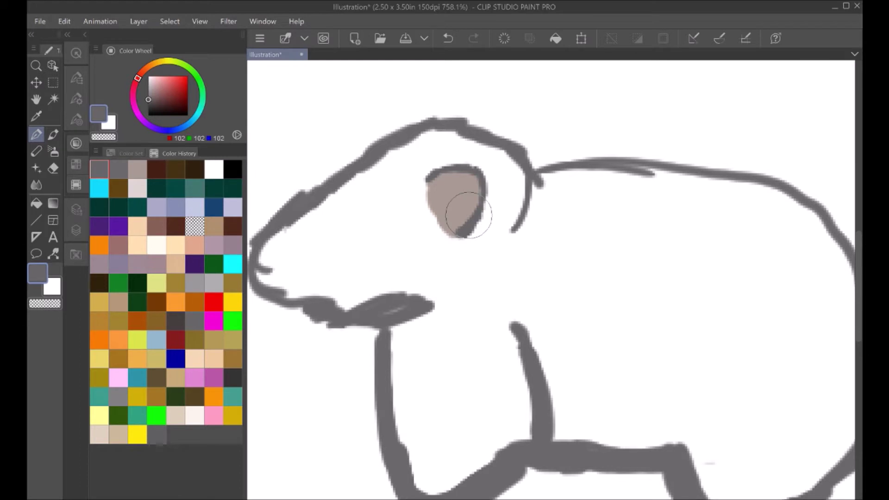
- Draw a pointed grey second ear above the forehead and paint an oval nose on the snout tip in dark reddish brown (RGB 67, 32, 21)
mouse_move(393, 130)
mouse_down()
mouse_move(388, 101)
mouse_move(364, 122)
mouse_move(366, 136)
mouse_move(368, 127)
mouse_move(359, 132)
mouse_move(356, 139)
mouse_move(368, 134)
mouse_move(365, 152)
mouse_up()
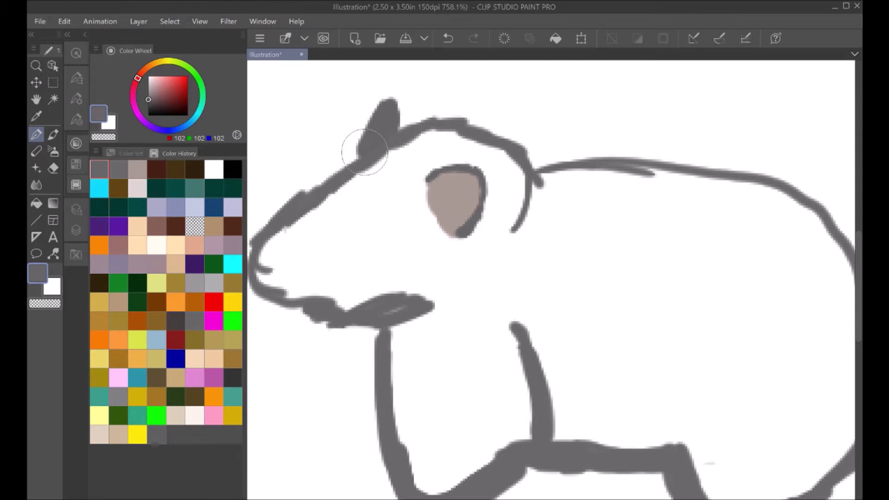
click(156, 169)
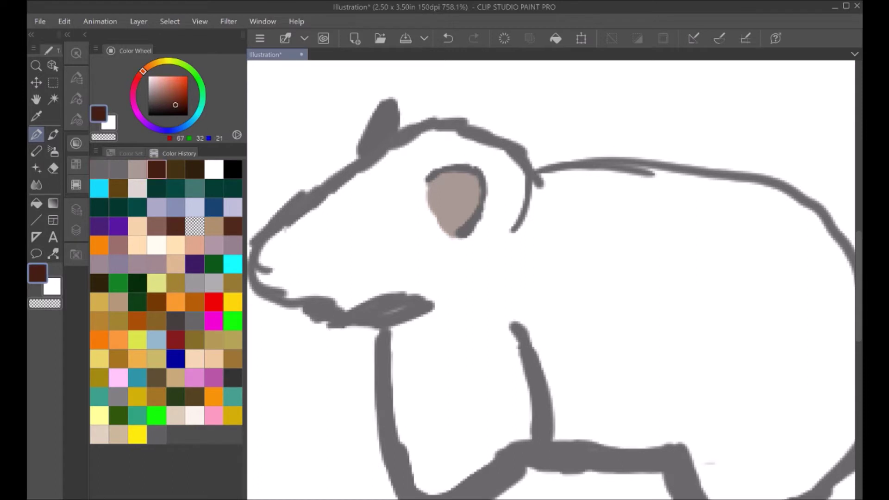
mouse_move(262, 258)
mouse_down()
mouse_move(272, 251)
mouse_move(270, 272)
mouse_up()
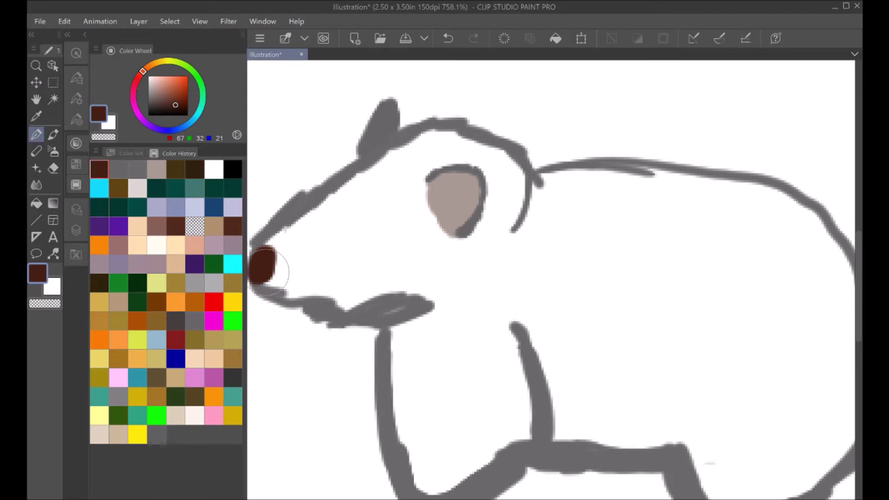
- Paint a solid round black eye between the snout and the ear with the G-pen at size 15.7
click(233, 169)
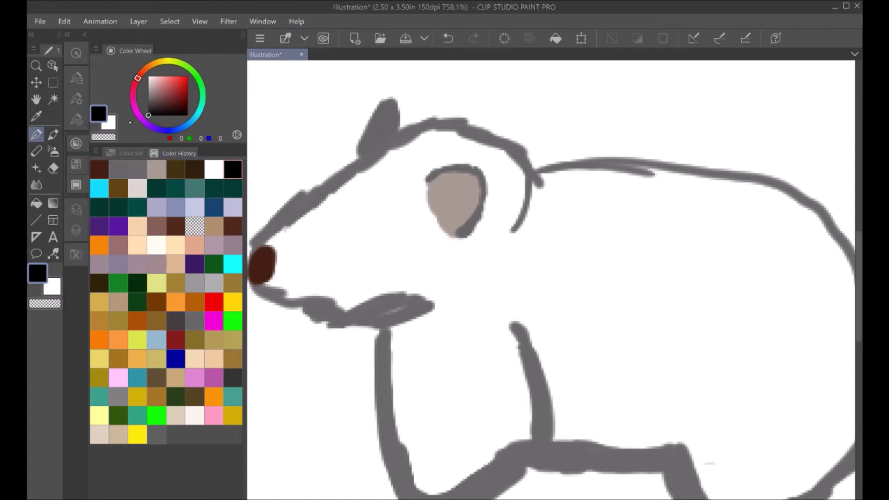
click(76, 78)
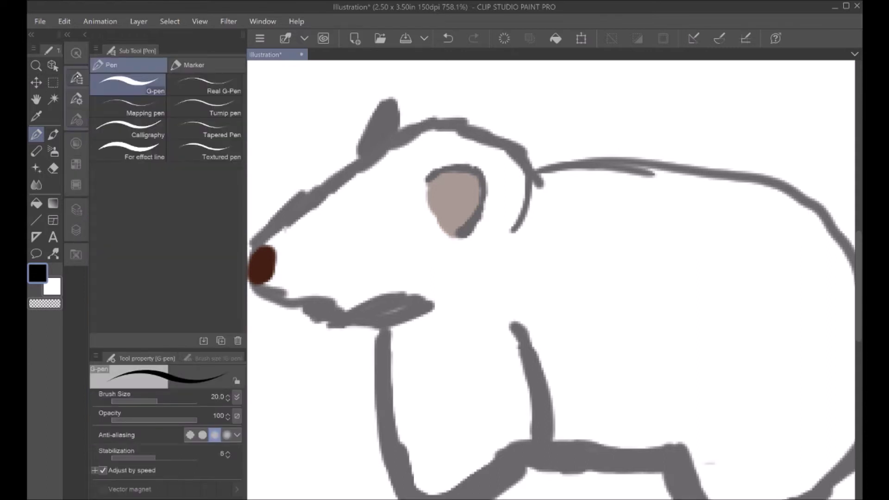
click(147, 400)
drag(148, 401, 154, 402)
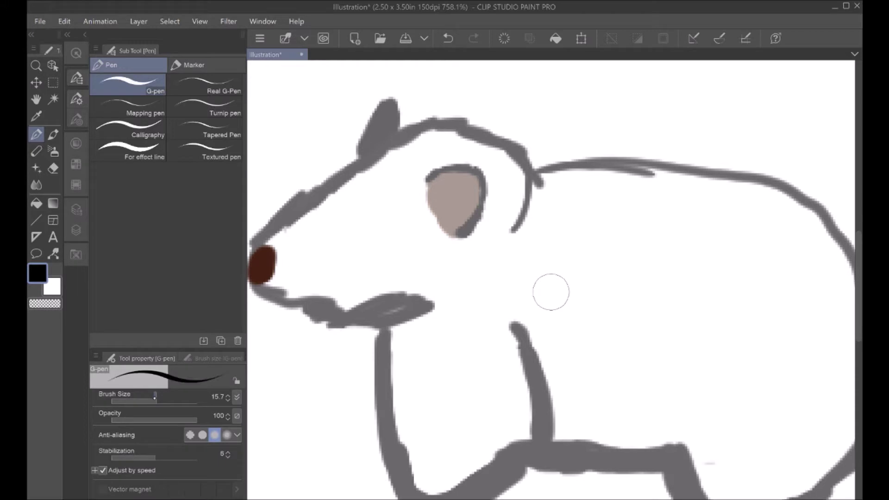
scroll(551, 291, up, 3)
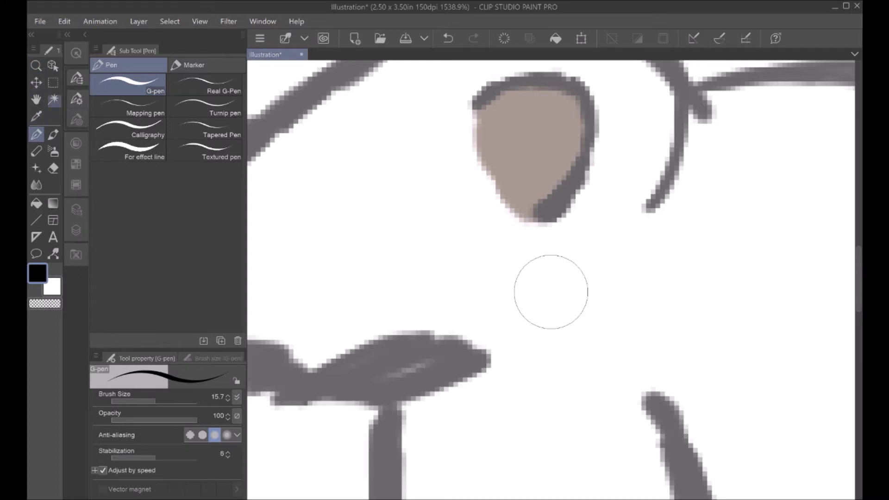
click(74, 135)
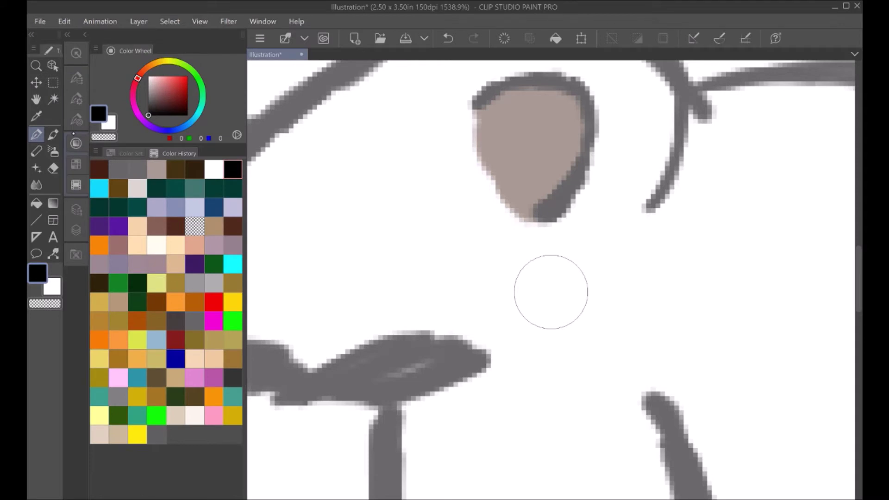
mouse_move(352, 184)
mouse_down()
mouse_move(345, 211)
mouse_move(387, 189)
mouse_move(349, 159)
mouse_move(348, 222)
mouse_move(394, 231)
mouse_move(365, 203)
mouse_move(345, 199)
mouse_move(377, 224)
mouse_move(398, 203)
mouse_move(387, 175)
mouse_move(367, 198)
mouse_move(317, 193)
mouse_up()
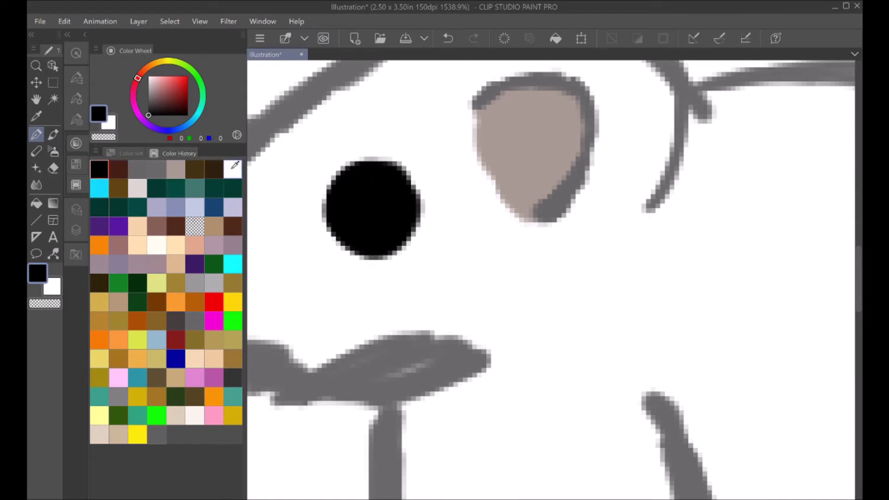
- Paint a small round highlight in white on the upper rear part of the eye with the brush tool
click(237, 163)
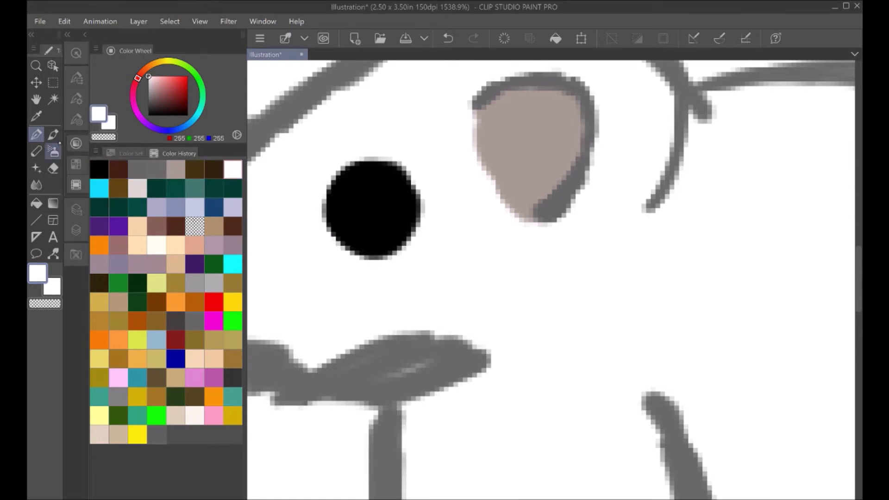
click(53, 134)
click(394, 191)
drag(390, 194, 395, 191)
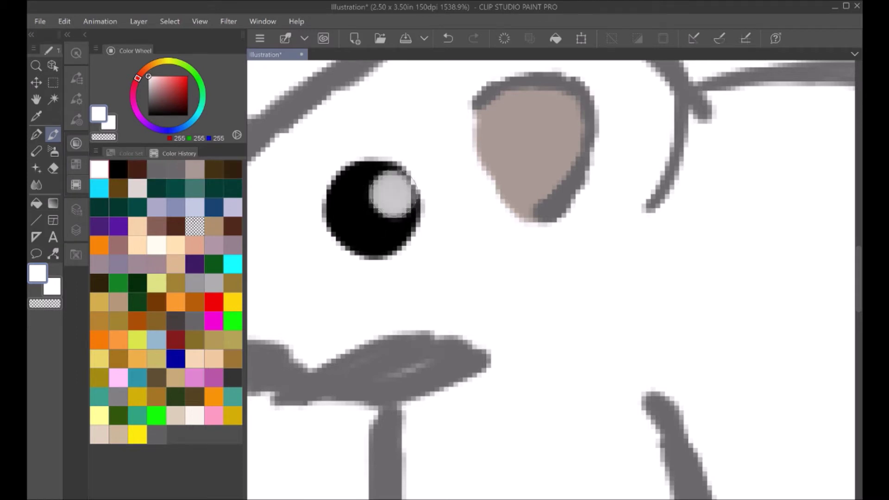
- Fill the animal's head and body with grey (RGB 106, 105, 105)
key(h)
scroll(600, 293, down, 4)
drag(600, 293, 403, 207)
scroll(551, 278, down, 3)
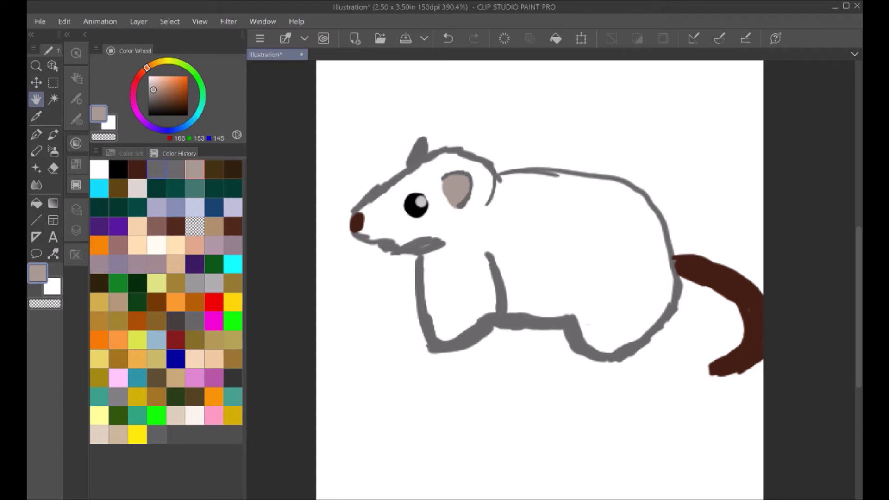
click(176, 170)
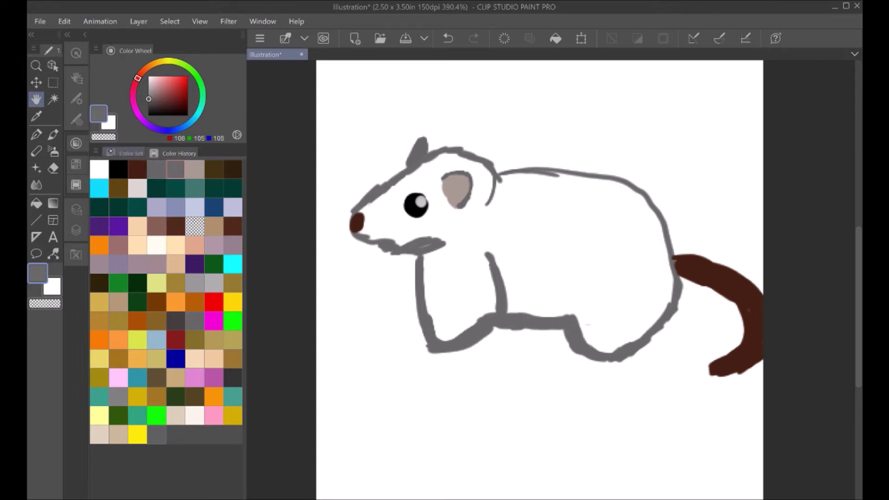
click(36, 203)
click(556, 259)
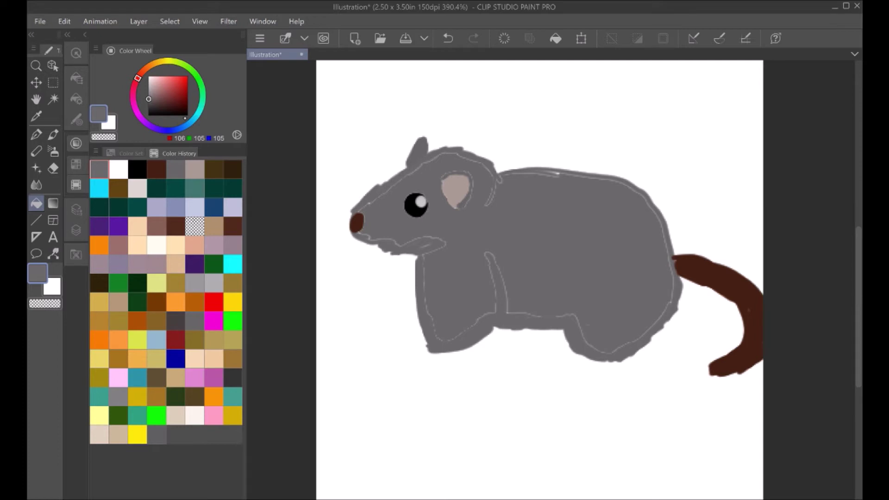
- Set the drawing colour to a darker grey (RGB 69, 68, 68)
click(181, 164)
drag(148, 100, 149, 104)
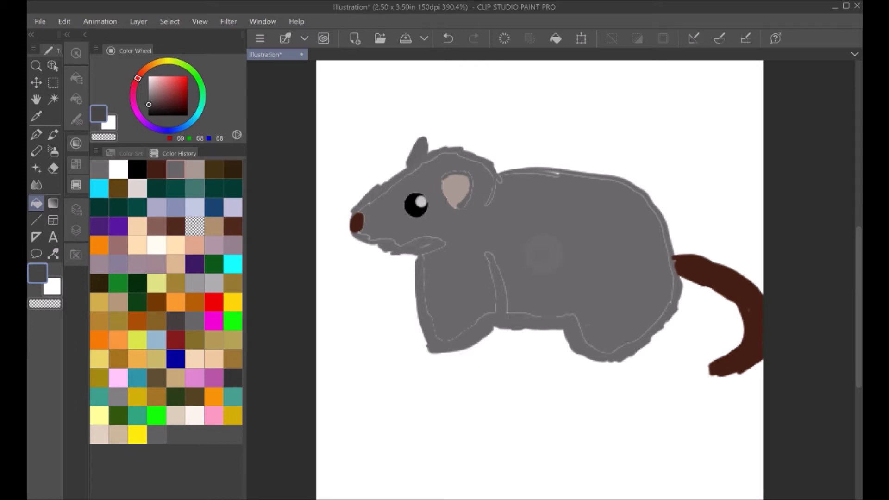
- Try to darken the front leg's rear edge, first with Fill and again with thick G-pen strokes at size 54.2
scroll(510, 303, up, 6)
drag(467, 305, 466, 333)
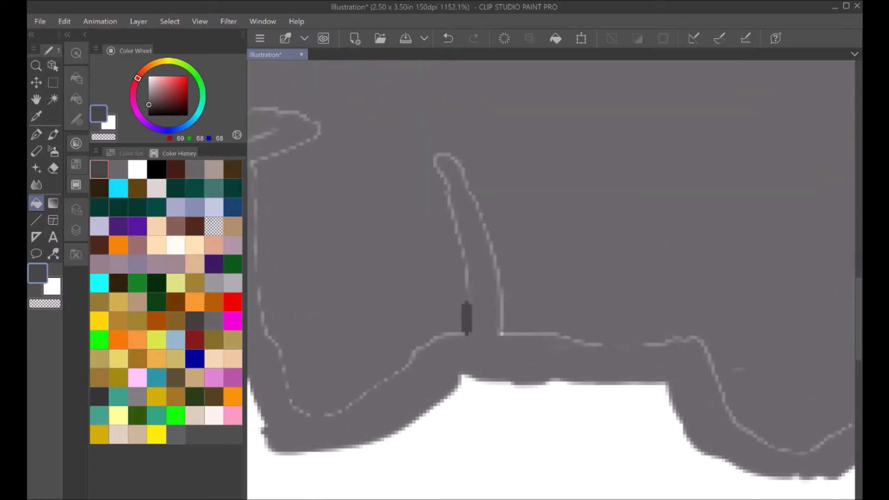
click(36, 134)
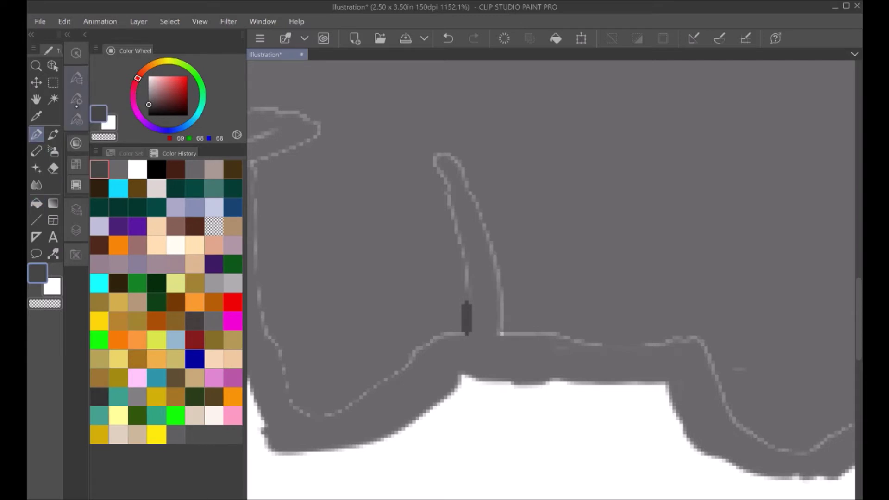
click(77, 78)
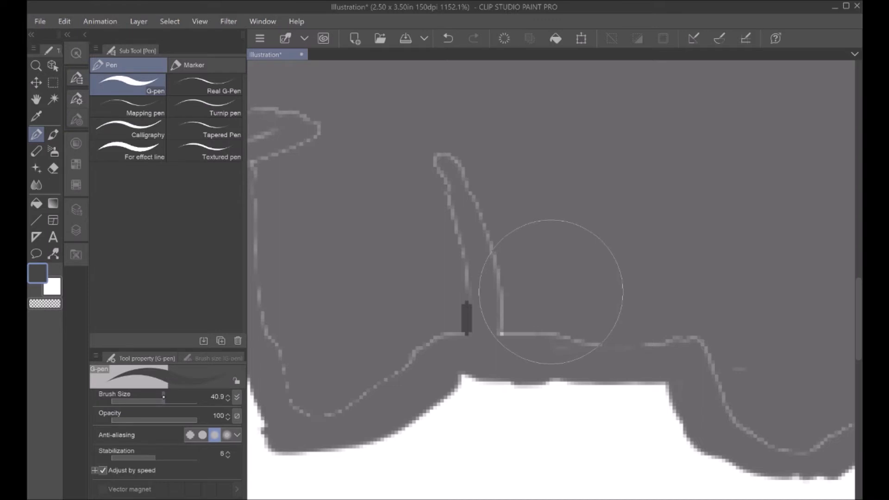
drag(169, 399, 163, 404)
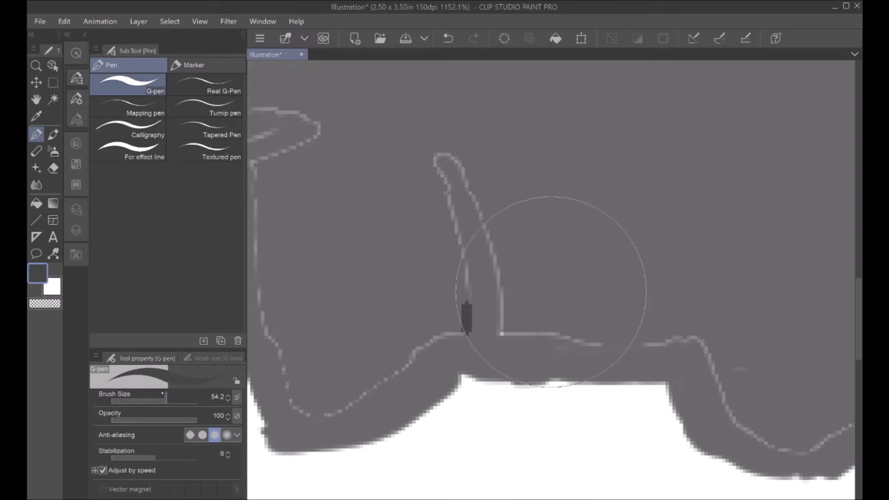
click(76, 143)
mouse_move(468, 324)
mouse_down()
mouse_move(493, 271)
mouse_move(458, 179)
mouse_up()
mouse_move(481, 240)
mouse_down()
mouse_move(456, 167)
mouse_move(481, 231)
mouse_move(477, 222)
mouse_move(485, 316)
mouse_move(467, 344)
mouse_up()
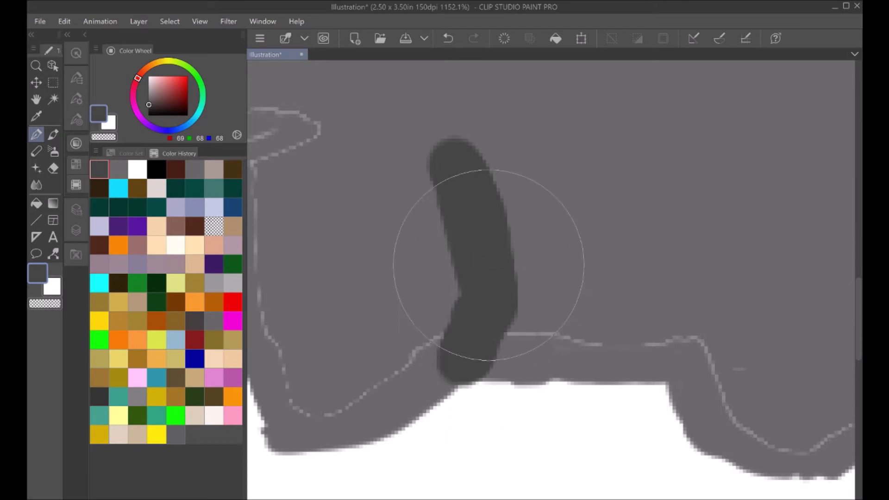
- Try a thick dark grey shadow under the rear of the jaw with the G-pen
key(h)
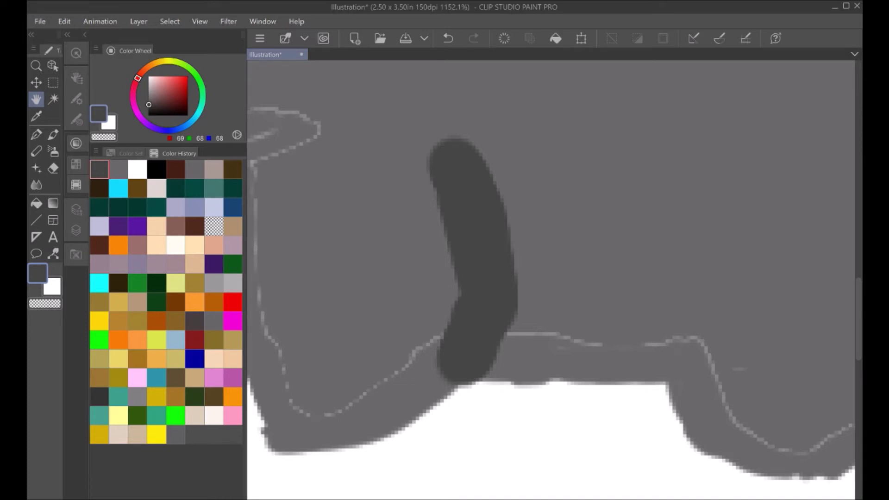
scroll(449, 275, down, 2)
drag(449, 275, 538, 387)
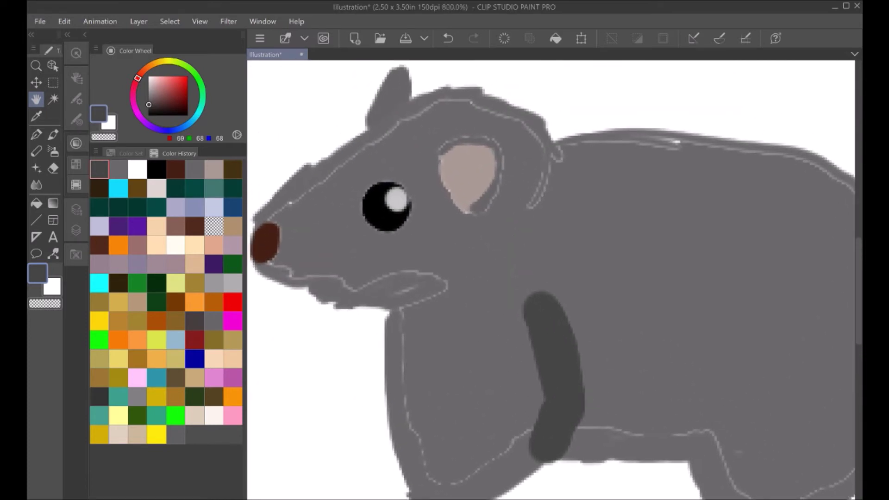
click(53, 134)
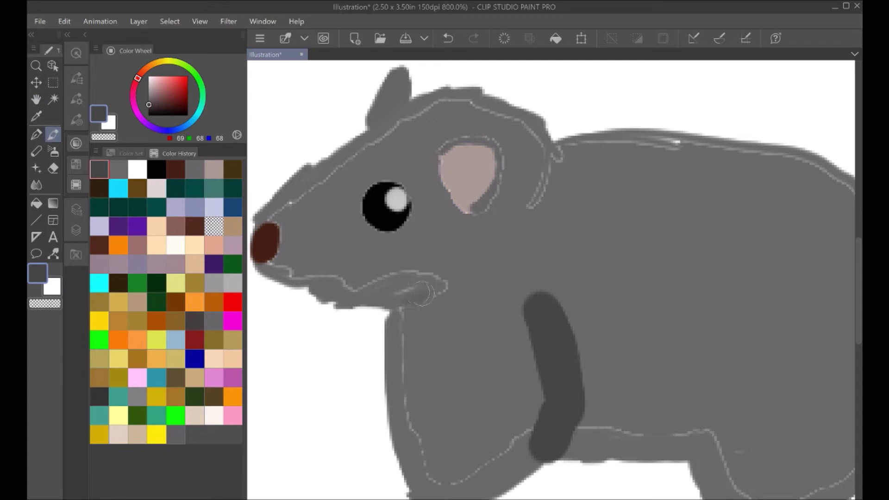
click(36, 134)
mouse_move(405, 311)
mouse_down()
mouse_move(431, 290)
mouse_move(410, 287)
mouse_move(439, 284)
mouse_move(391, 299)
mouse_move(423, 282)
mouse_up()
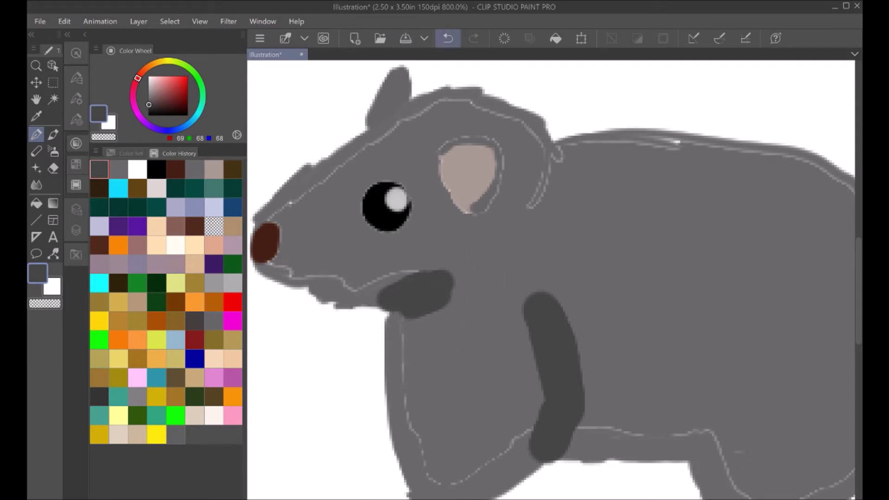
- Undo the jaw shadow and all the dark grey marks on the front leg's rear edge
click(447, 38)
click(448, 37)
click(448, 38)
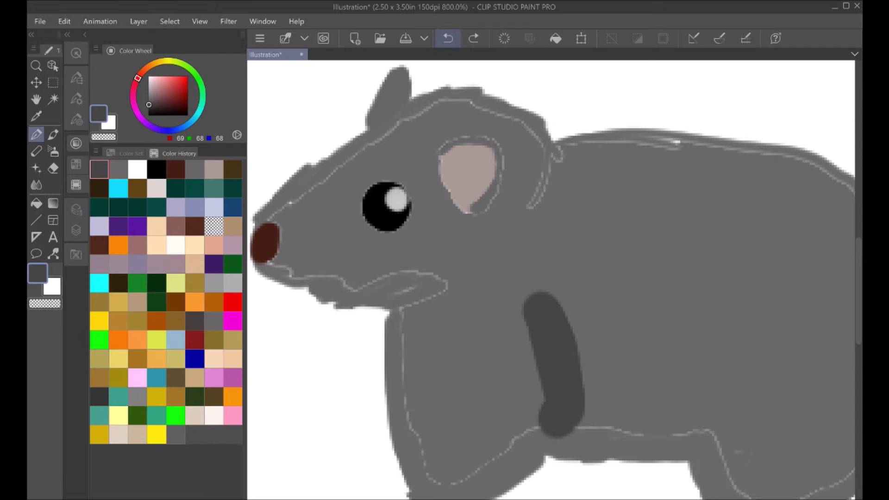
click(448, 38)
click(448, 38)
click(448, 38)
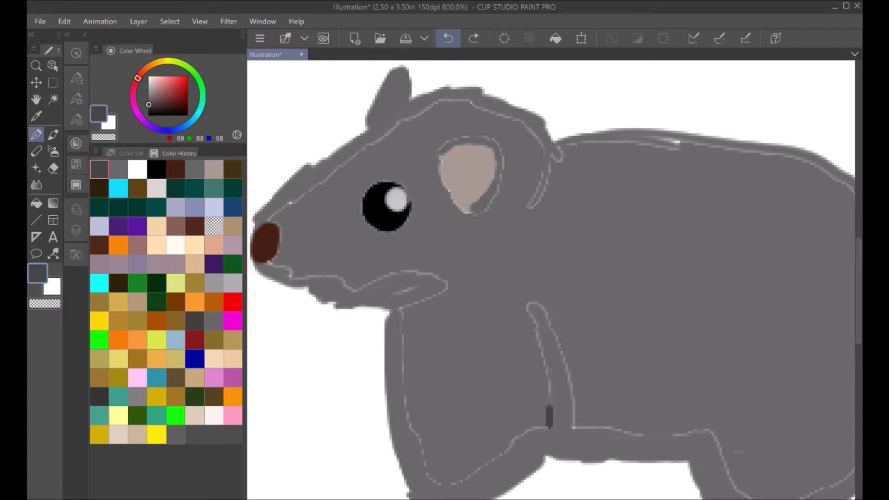
click(448, 38)
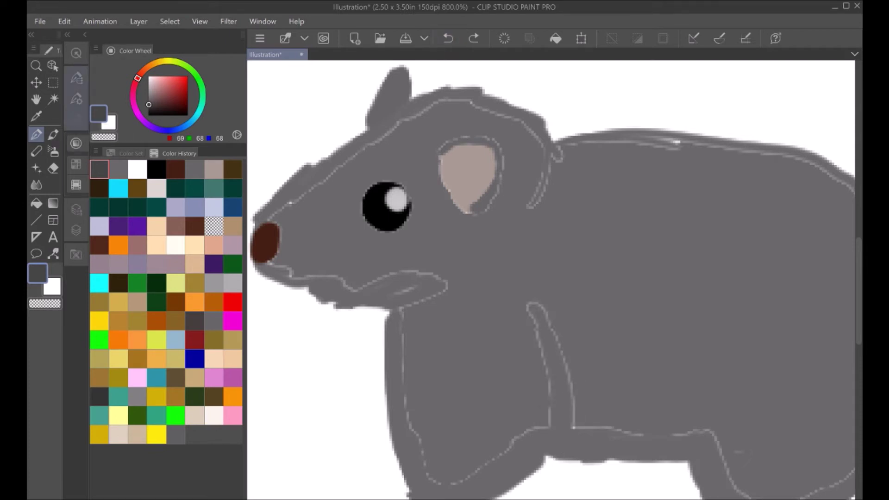
- Draw the front leg's rear edge down to the belly in the darker grey with the G-pen at size 30
click(37, 135)
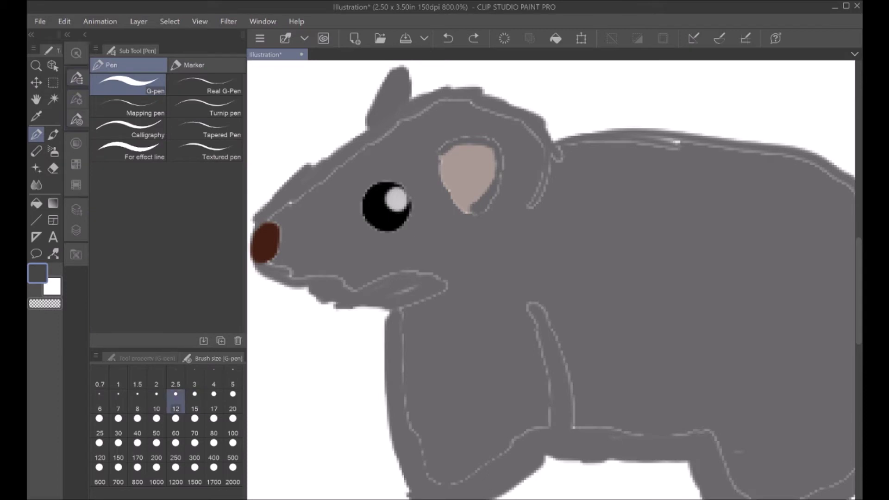
click(118, 428)
mouse_move(562, 409)
mouse_down()
mouse_move(549, 445)
mouse_move(563, 403)
mouse_move(535, 317)
mouse_up()
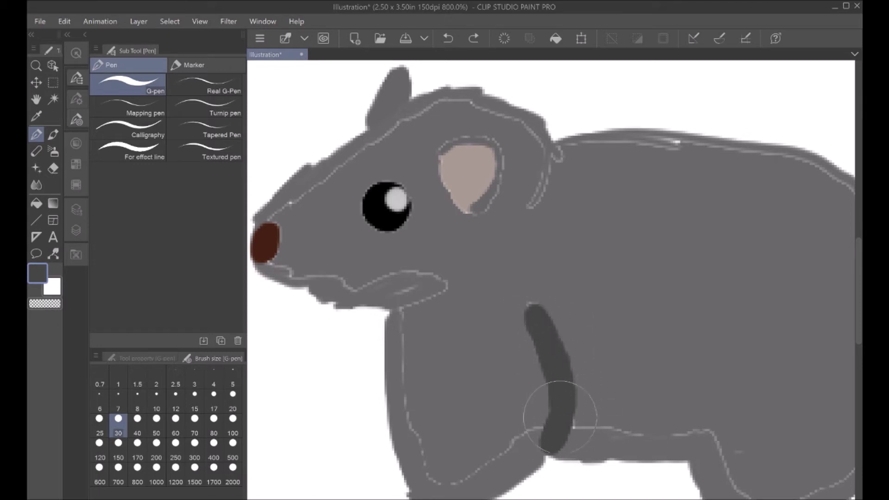
- Draw a dark grey shadow under the rear of the jaw with the G-pen at size 30, undoing a test mark at the ear
mouse_move(391, 305)
mouse_down()
mouse_move(439, 292)
mouse_move(387, 300)
mouse_move(433, 287)
mouse_up()
drag(483, 208, 480, 213)
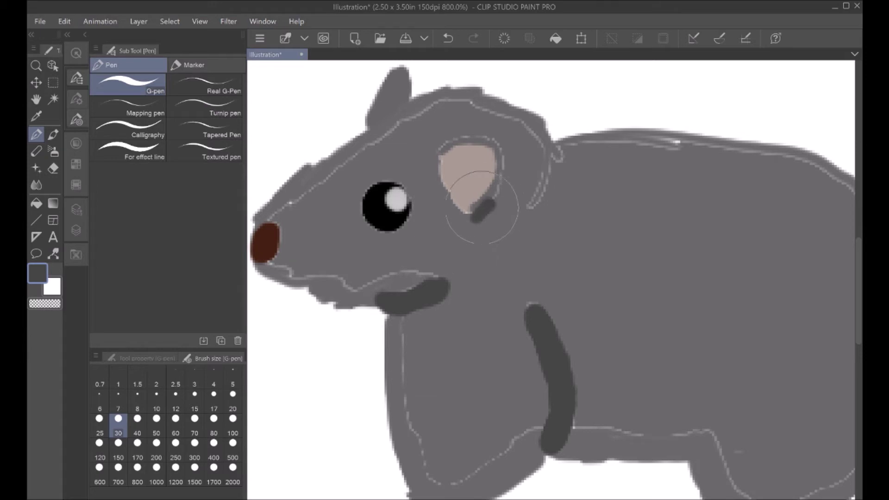
click(448, 38)
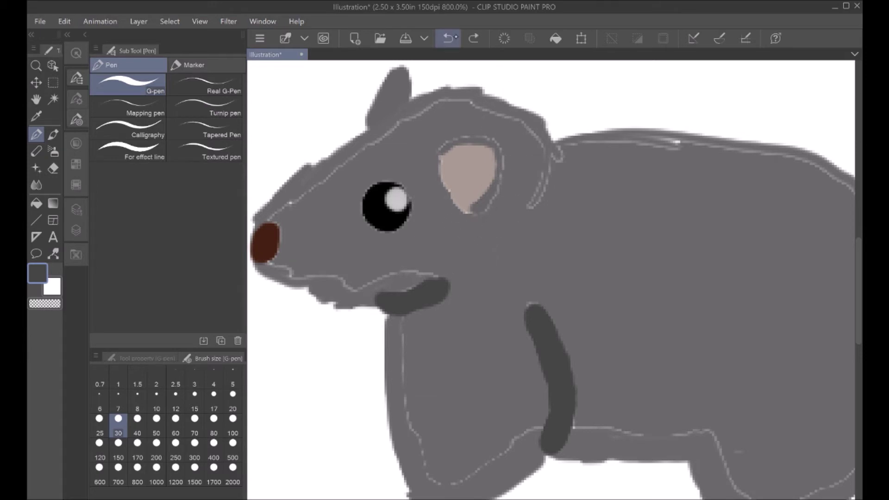
- Try to fill the spot at the upper end of the front leg's dark edge with the darker grey
click(36, 203)
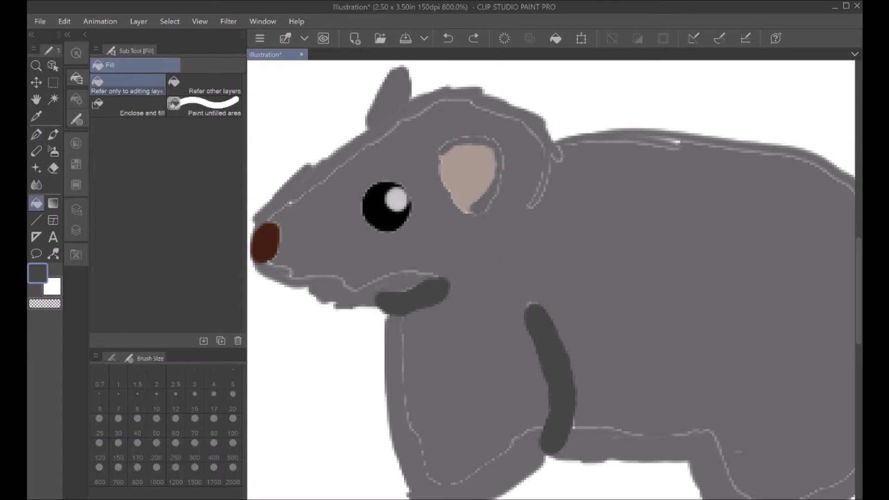
click(530, 305)
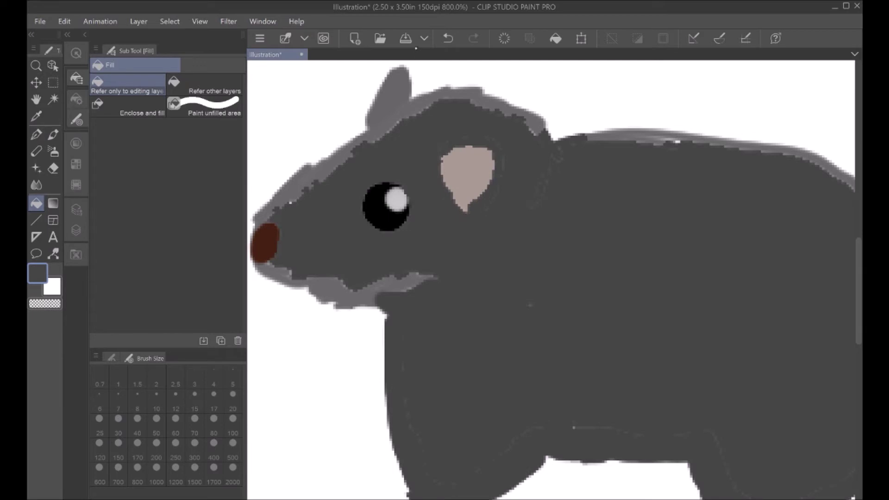
click(448, 38)
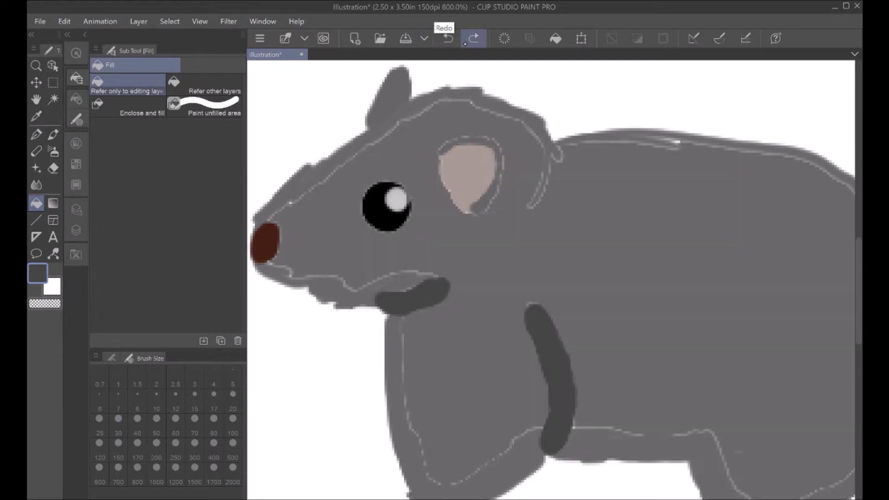
- Outline the upper and rear edge of the near ear and colour the far ear dark grey with the G-pen at size 17
click(36, 134)
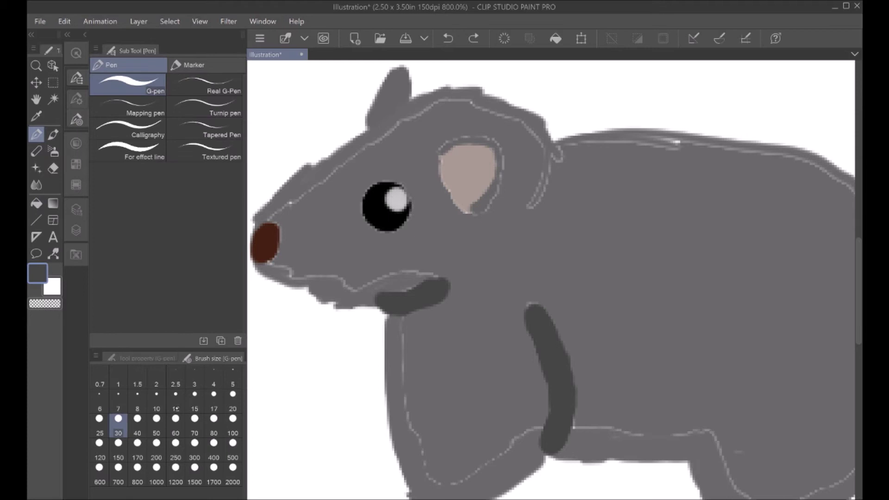
click(213, 401)
mouse_move(447, 148)
mouse_down()
mouse_move(493, 145)
mouse_move(497, 161)
mouse_move(497, 149)
mouse_move(499, 176)
mouse_move(477, 202)
mouse_up()
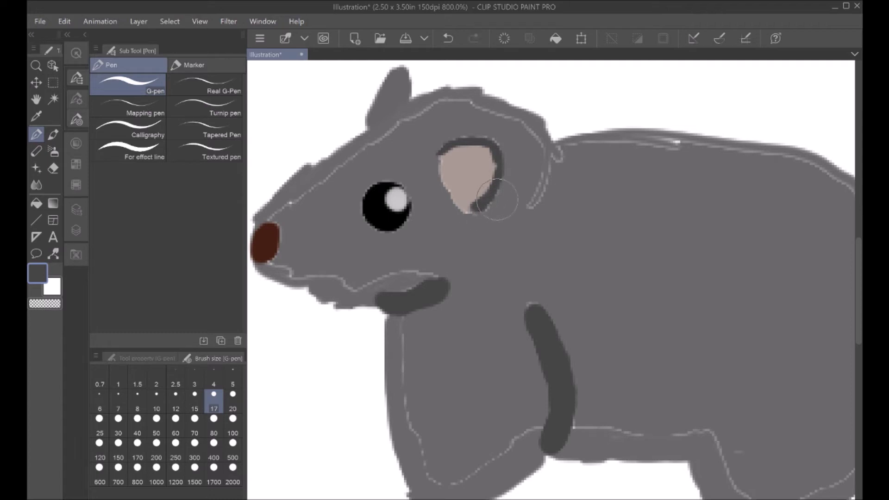
mouse_move(370, 124)
mouse_down()
mouse_move(401, 100)
mouse_move(389, 93)
mouse_move(374, 110)
mouse_move(400, 81)
mouse_move(406, 89)
mouse_move(393, 105)
mouse_move(401, 106)
mouse_move(405, 75)
mouse_move(402, 103)
mouse_move(404, 86)
mouse_move(384, 106)
mouse_up()
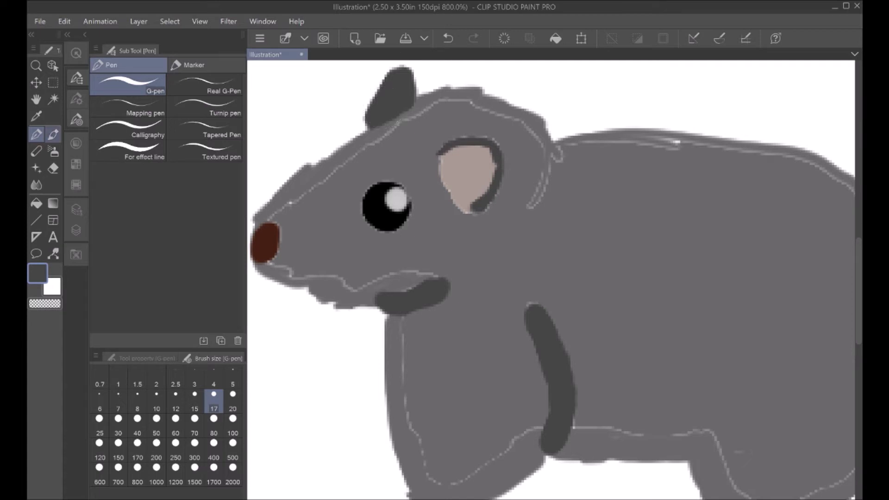
- Paint over the light gap lines along the snout, jaw, head, neck and front of the back in body grey (RGB 106, 105, 105)
click(76, 143)
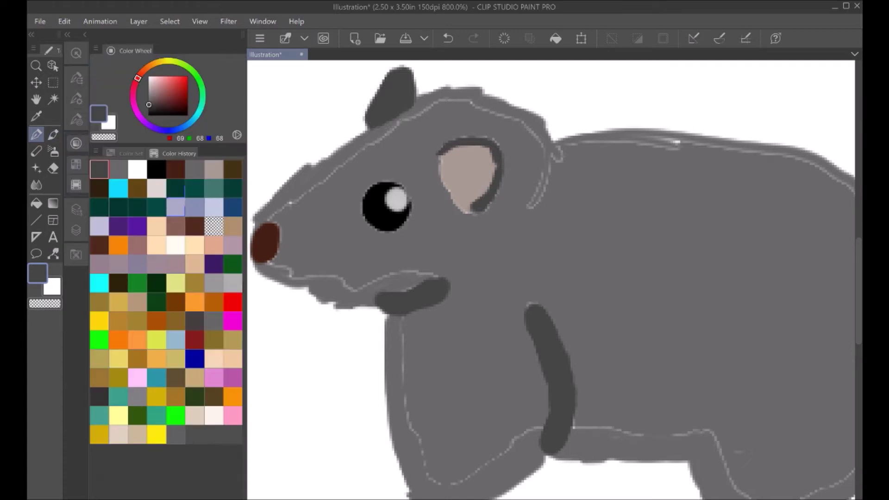
click(119, 169)
click(194, 169)
click(119, 169)
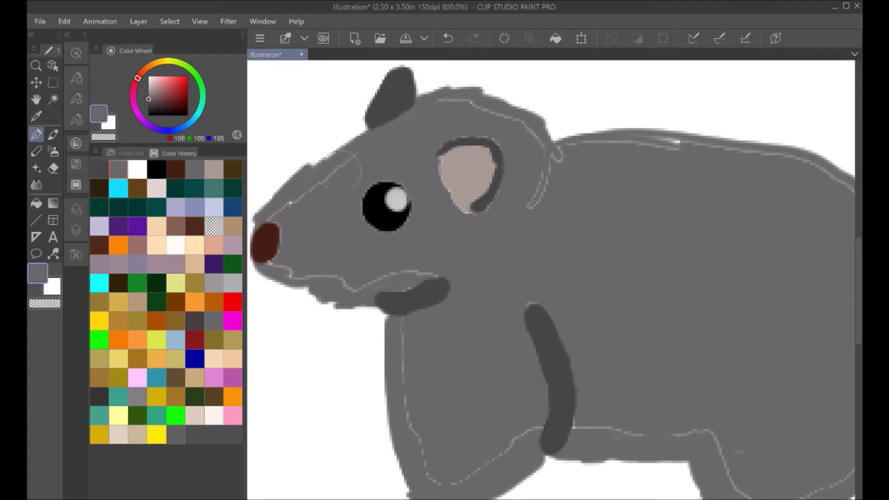
mouse_move(309, 196)
mouse_down()
mouse_move(276, 214)
mouse_move(289, 248)
mouse_move(274, 262)
mouse_move(282, 268)
mouse_move(273, 267)
mouse_move(296, 262)
mouse_move(292, 271)
mouse_move(357, 277)
mouse_move(363, 285)
mouse_move(442, 270)
mouse_move(404, 284)
mouse_up()
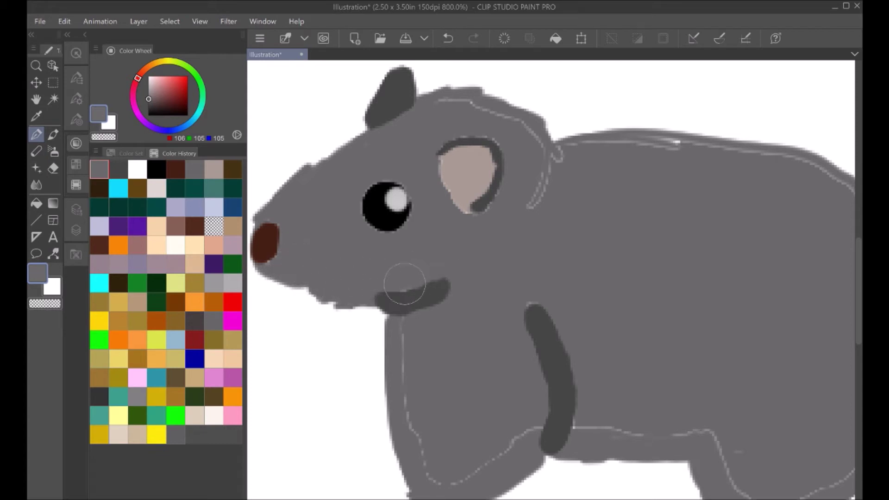
mouse_move(436, 105)
mouse_down()
mouse_move(508, 124)
mouse_move(435, 105)
mouse_move(459, 105)
mouse_up()
mouse_move(525, 128)
mouse_down()
mouse_move(546, 188)
mouse_move(538, 192)
mouse_move(558, 155)
mouse_move(572, 151)
mouse_move(543, 155)
mouse_move(639, 145)
mouse_up()
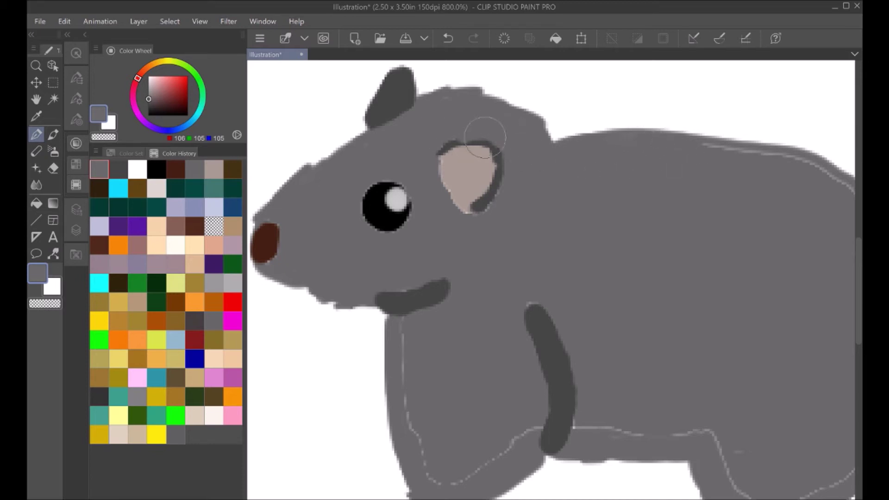
- Restore the near ear's upper rim in dark grey (RGB 69, 68, 68) and clean the inner ear's front edge with the body grey
click(119, 169)
drag(455, 143, 474, 142)
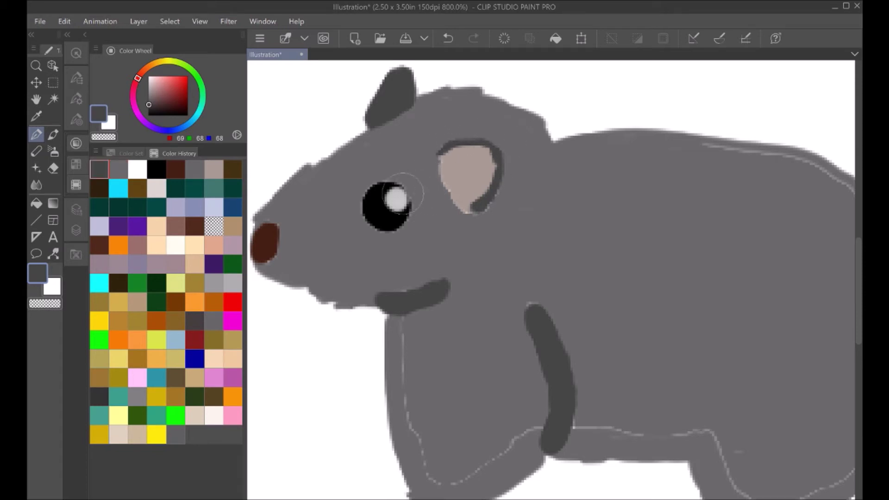
alt+click(409, 183)
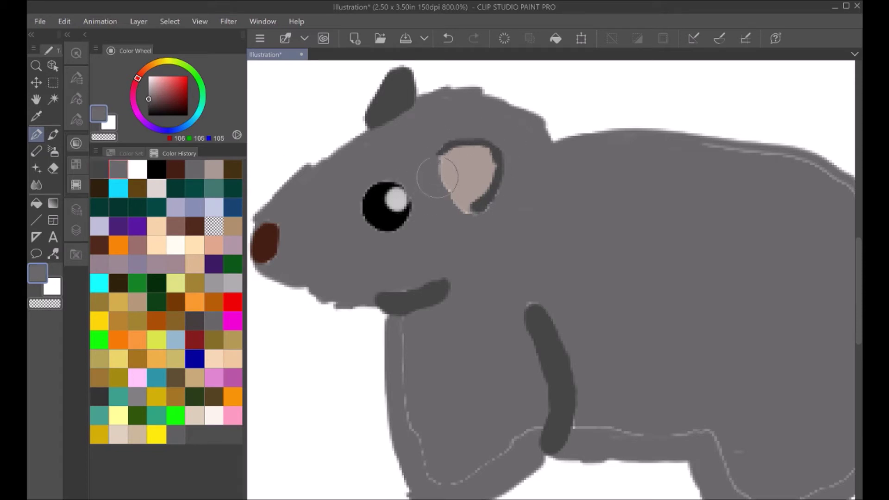
drag(442, 198, 481, 220)
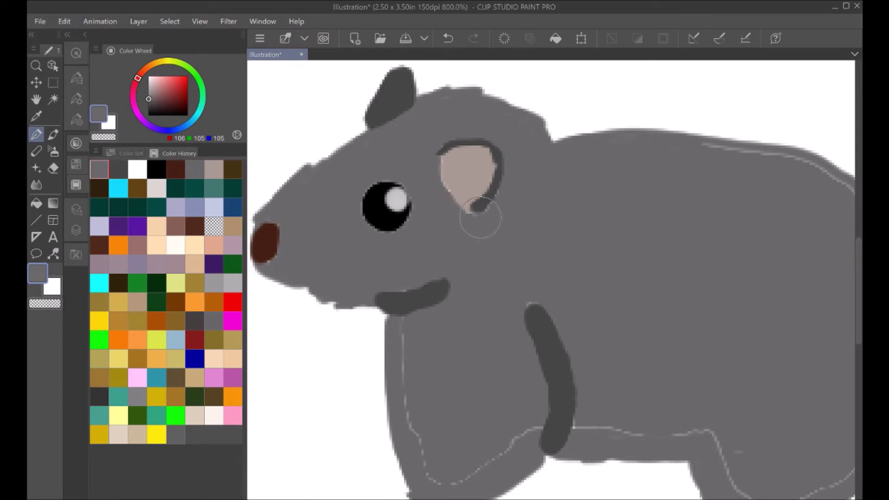
- Paint over the light lines along the back, chest, front leg, belly and hind leg in the body grey
mouse_move(698, 148)
mouse_down()
mouse_move(750, 143)
mouse_move(842, 172)
mouse_move(828, 187)
mouse_up()
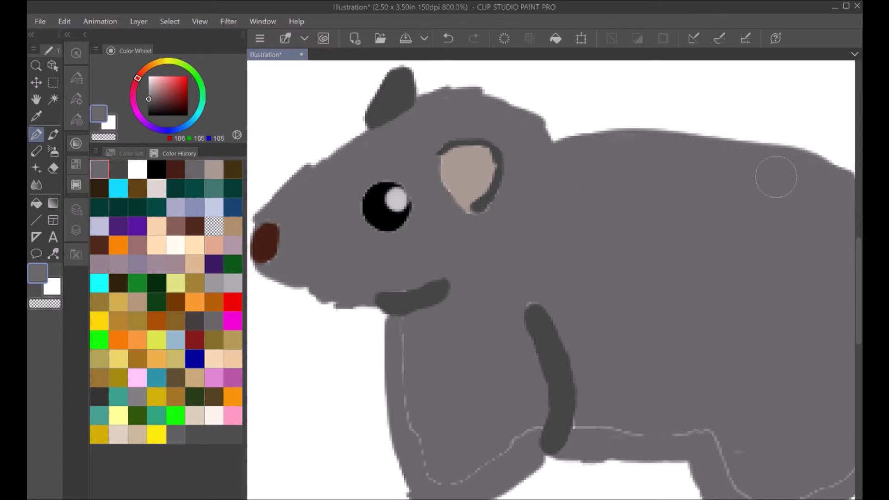
mouse_move(400, 337)
mouse_down()
mouse_move(401, 319)
mouse_move(409, 376)
mouse_up()
drag(401, 340, 404, 424)
mouse_move(442, 474)
mouse_down()
mouse_move(469, 470)
mouse_move(536, 427)
mouse_move(581, 422)
mouse_move(686, 441)
mouse_up()
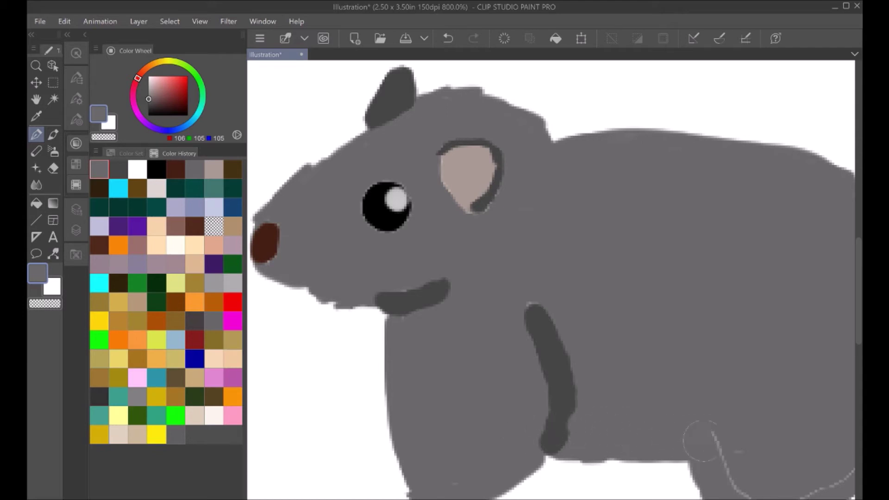
drag(734, 454, 727, 478)
drag(788, 490, 852, 469)
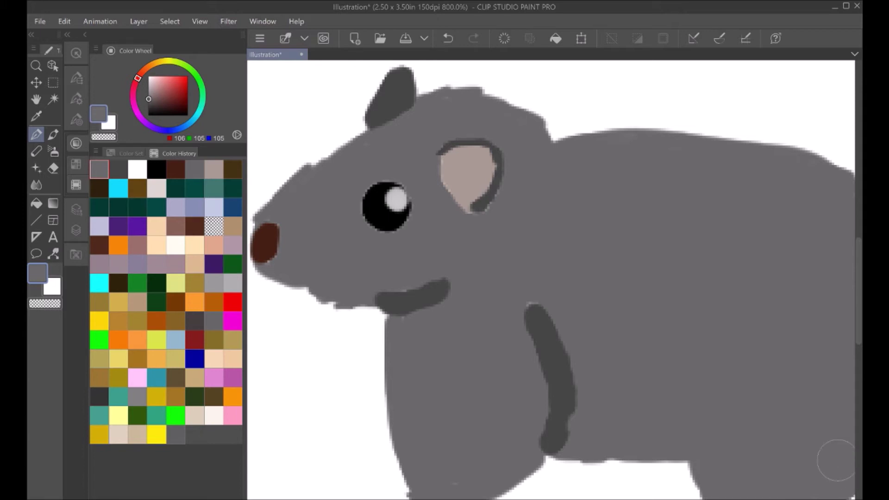
- Paint over the light lines along the rump and above the front leg's dark edge in the body grey with the G-pen
key(space)
drag(694, 301, 416, 270)
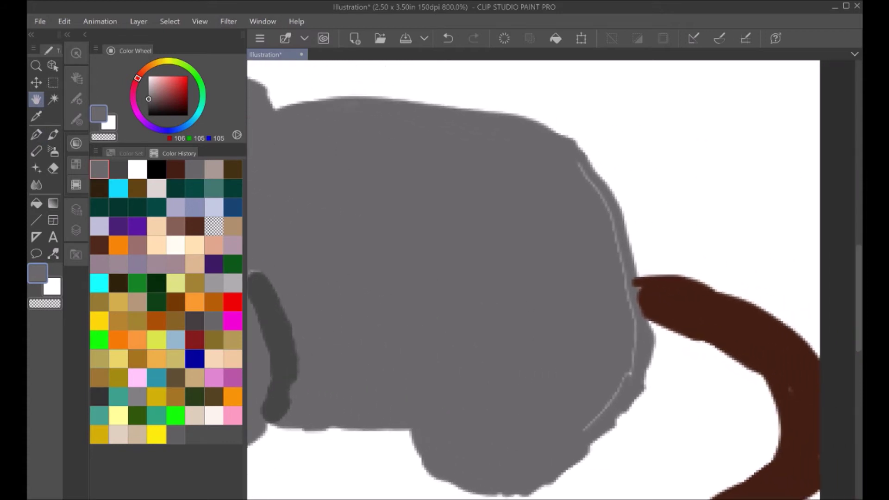
click(36, 135)
mouse_move(579, 148)
mouse_down()
mouse_move(571, 165)
mouse_move(605, 210)
mouse_move(627, 312)
mouse_move(635, 276)
mouse_move(638, 313)
mouse_move(634, 348)
mouse_move(634, 330)
mouse_move(616, 387)
mouse_move(602, 411)
mouse_up()
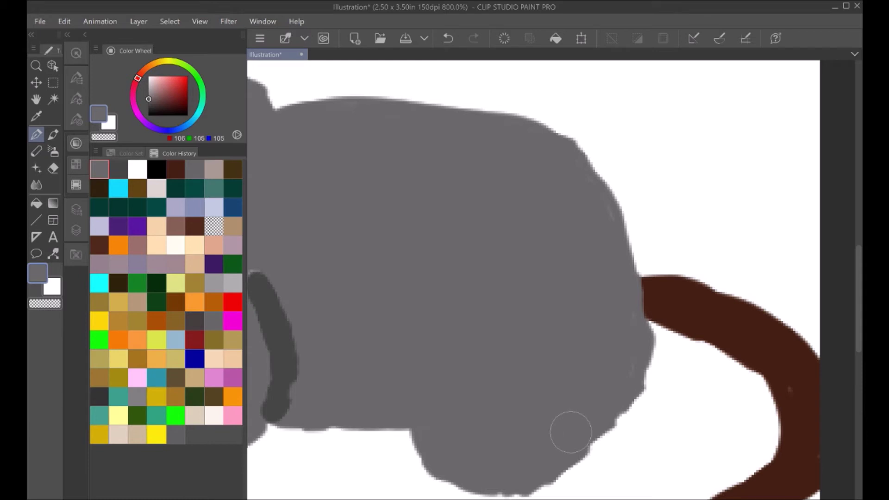
click(36, 100)
drag(444, 287, 605, 277)
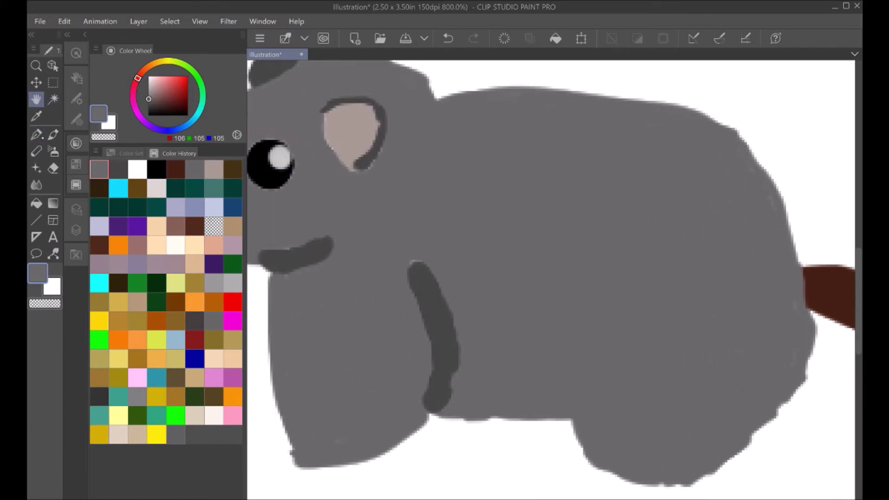
click(36, 134)
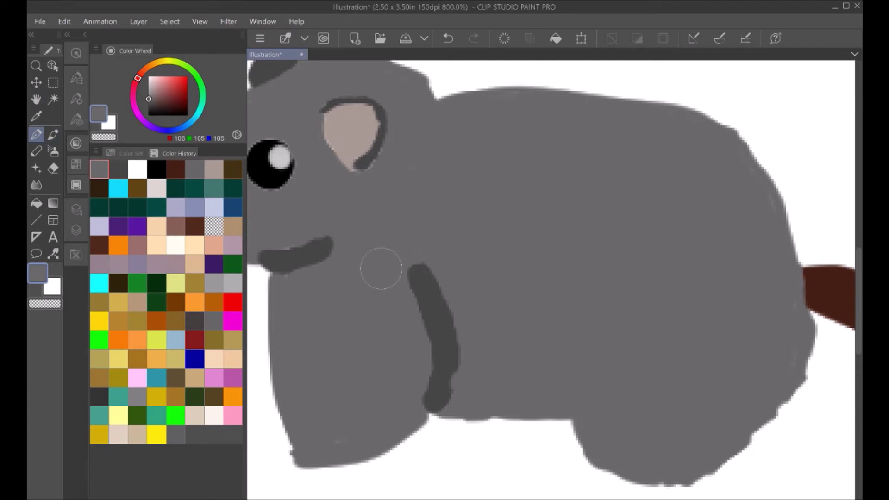
- Try shading the rat's back in dark grey with the Dense watercolor brush at size 10
click(137, 188)
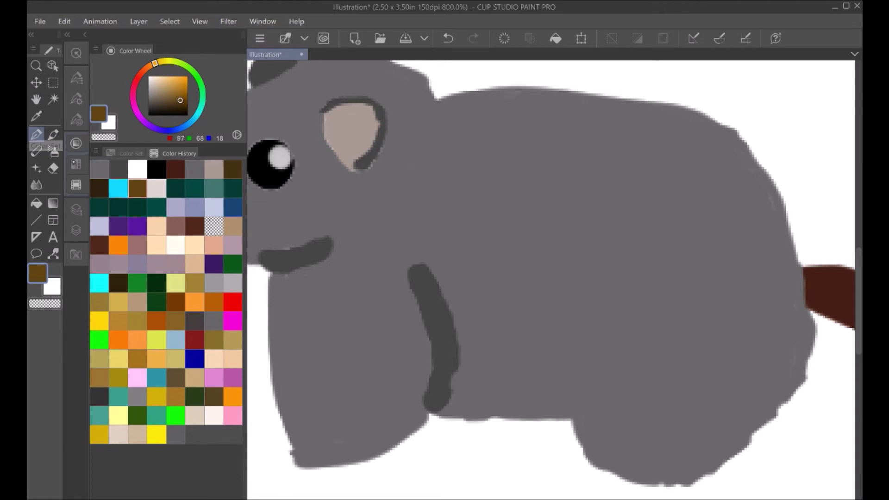
click(52, 134)
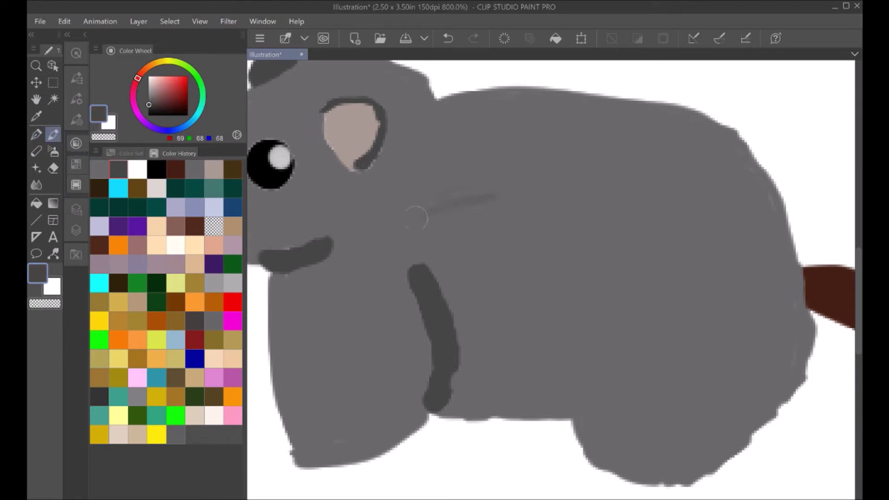
mouse_move(456, 186)
mouse_down()
mouse_move(423, 190)
mouse_move(471, 156)
mouse_move(453, 186)
mouse_move(488, 167)
mouse_move(481, 183)
mouse_move(505, 174)
mouse_move(532, 183)
mouse_move(538, 206)
mouse_move(514, 205)
mouse_move(531, 244)
mouse_move(431, 214)
mouse_move(529, 272)
mouse_move(442, 232)
mouse_move(447, 239)
mouse_move(546, 287)
mouse_move(512, 270)
mouse_move(585, 317)
mouse_move(537, 275)
mouse_move(605, 317)
mouse_up()
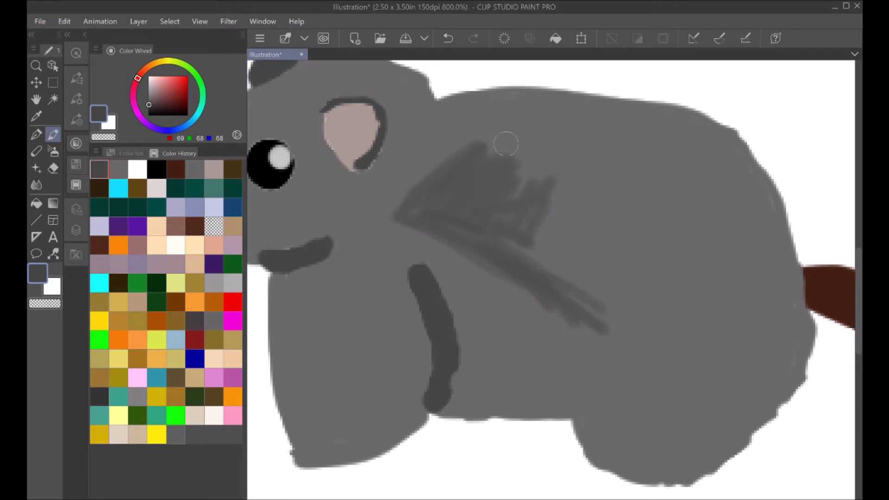
mouse_move(574, 153)
mouse_down()
mouse_move(519, 163)
mouse_move(570, 149)
mouse_move(621, 156)
mouse_move(479, 147)
mouse_move(627, 149)
mouse_move(536, 180)
mouse_move(495, 180)
mouse_move(519, 169)
mouse_move(619, 174)
mouse_move(543, 224)
mouse_move(515, 219)
mouse_move(500, 241)
mouse_move(543, 234)
mouse_move(615, 179)
mouse_move(585, 223)
mouse_move(588, 271)
mouse_move(634, 173)
mouse_move(575, 292)
mouse_move(535, 278)
mouse_move(585, 309)
mouse_move(660, 274)
mouse_move(626, 290)
mouse_move(632, 278)
mouse_move(608, 284)
mouse_move(665, 235)
mouse_move(578, 276)
mouse_move(572, 266)
mouse_move(542, 257)
mouse_up()
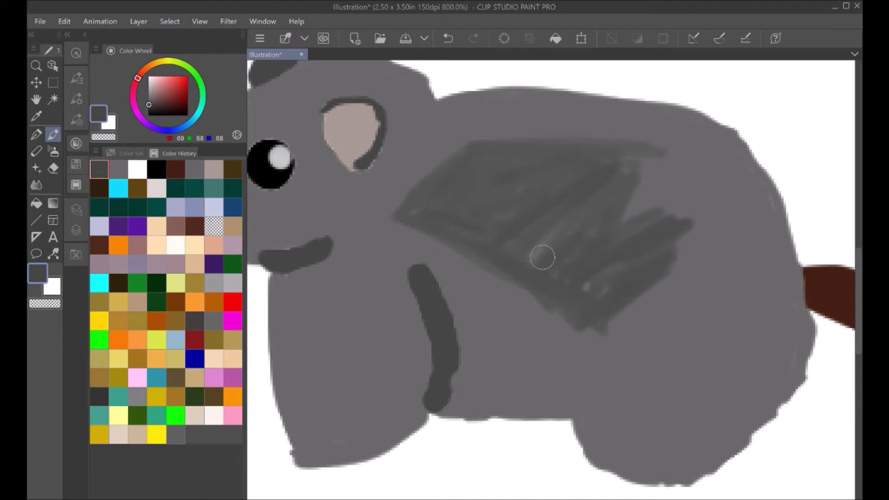
click(447, 38)
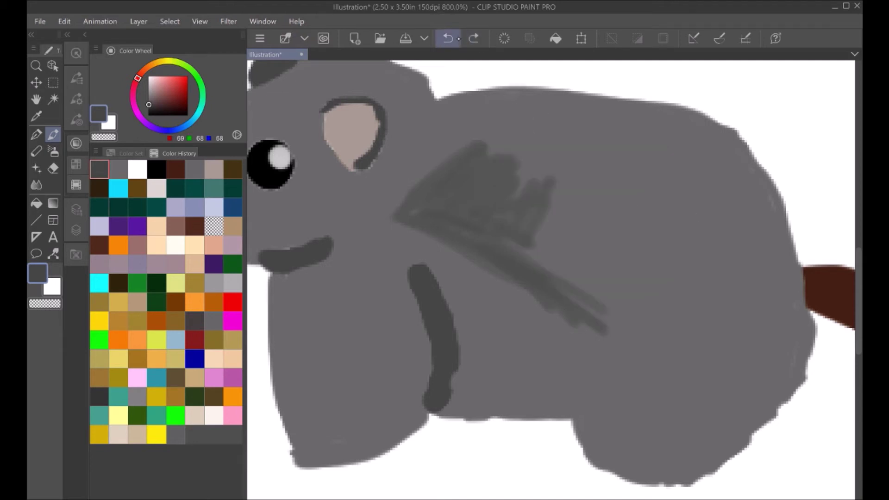
click(448, 38)
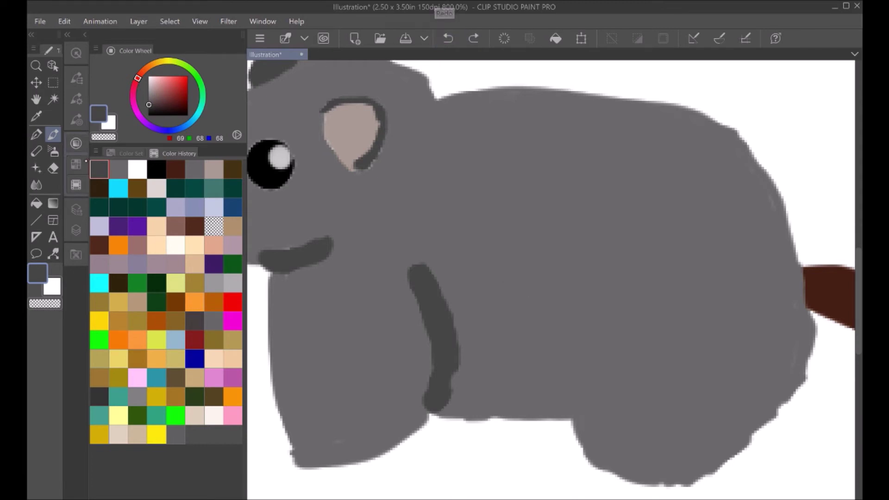
- Shade the middle of the body softly in dark grey with the Dense watercolor brush at size 70
click(77, 78)
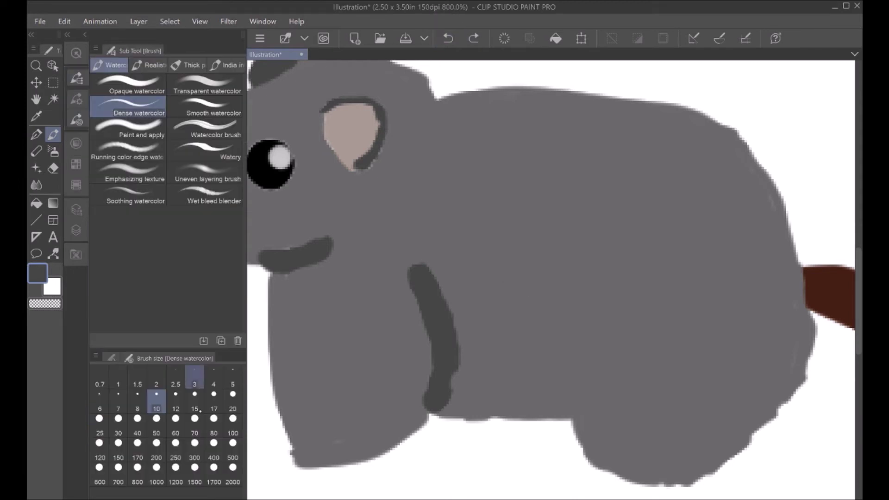
click(195, 425)
mouse_move(510, 180)
mouse_down()
mouse_move(492, 201)
mouse_move(476, 199)
mouse_move(435, 177)
mouse_move(452, 229)
mouse_move(482, 246)
mouse_move(576, 342)
mouse_move(603, 351)
mouse_move(686, 334)
mouse_move(718, 314)
mouse_move(707, 300)
mouse_move(623, 288)
mouse_move(629, 265)
mouse_move(597, 247)
mouse_move(600, 198)
mouse_move(587, 178)
mouse_move(547, 147)
mouse_move(493, 130)
mouse_move(659, 162)
mouse_move(715, 211)
mouse_move(727, 257)
mouse_move(716, 290)
mouse_move(688, 289)
mouse_move(440, 165)
mouse_move(454, 242)
mouse_move(530, 337)
mouse_move(588, 358)
mouse_move(696, 349)
mouse_move(699, 334)
mouse_move(501, 164)
mouse_move(550, 252)
mouse_move(601, 291)
mouse_move(639, 344)
mouse_up()
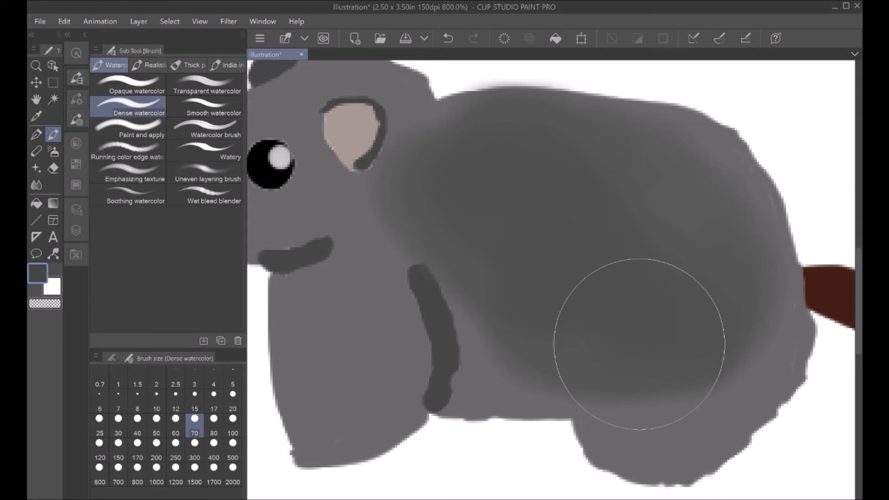
- Brush a soft dark brown tint (RGB 67, 50, 21) over the centre of the grey body shading
click(76, 143)
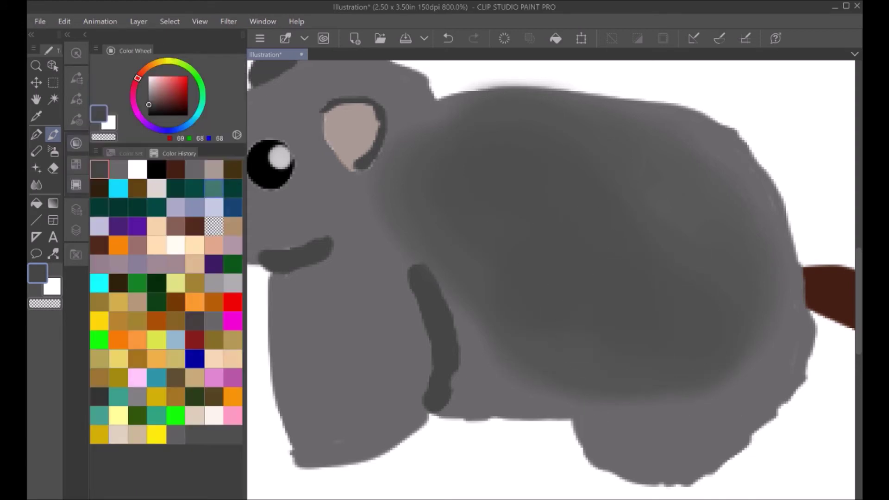
click(233, 169)
mouse_move(515, 179)
mouse_down()
mouse_move(534, 181)
mouse_move(514, 198)
mouse_move(542, 237)
mouse_move(610, 279)
mouse_move(636, 273)
mouse_move(645, 248)
mouse_move(593, 179)
mouse_move(576, 197)
mouse_move(453, 164)
mouse_move(525, 241)
mouse_move(598, 285)
mouse_move(629, 303)
mouse_up()
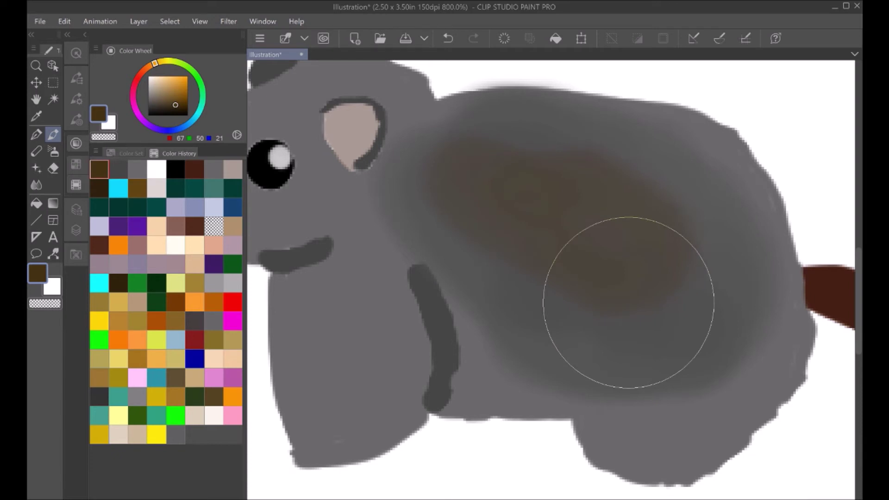
- Thin the tail along its inner edge and taper its tip with the Hard eraser at size 15
click(55, 168)
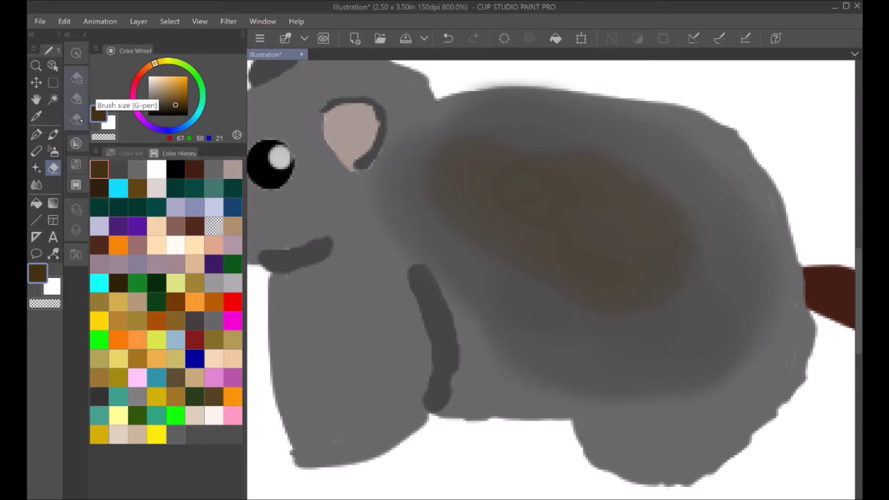
click(77, 121)
click(194, 394)
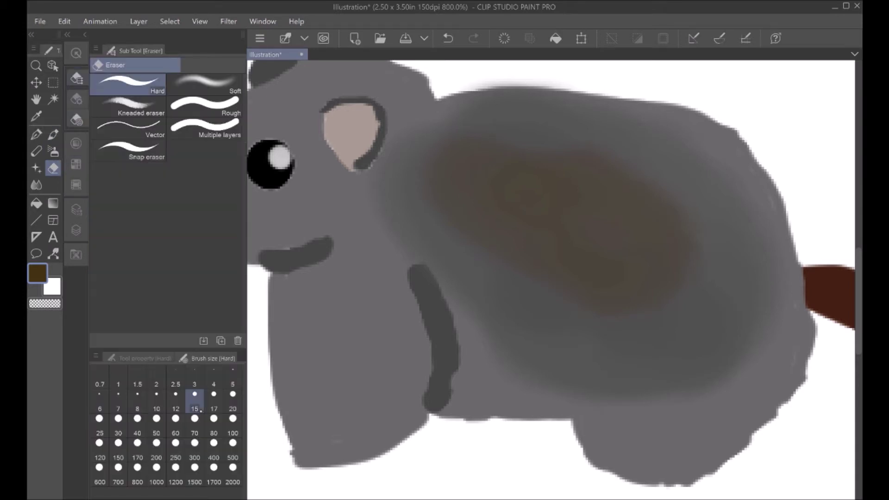
click(195, 409)
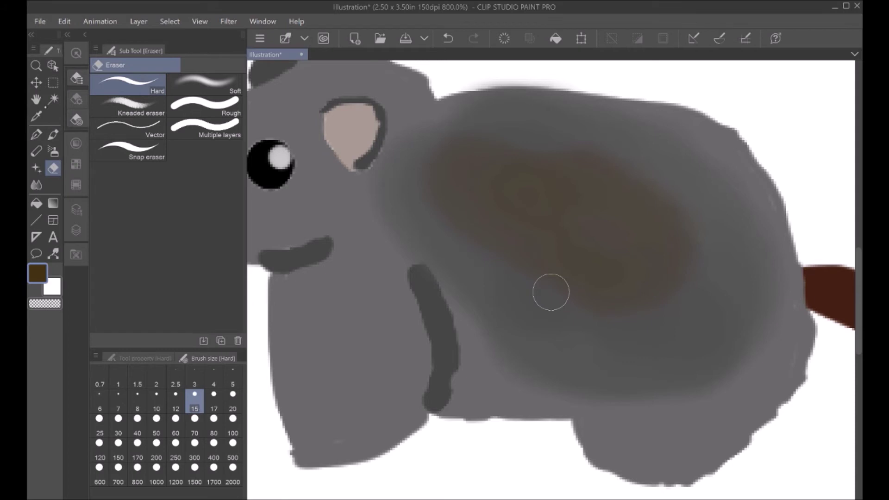
key(h)
drag(551, 292, 157, 205)
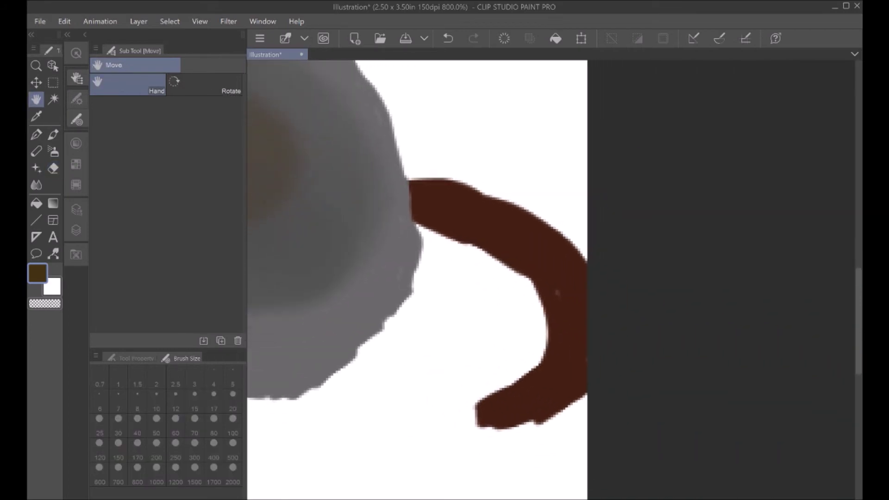
key(e)
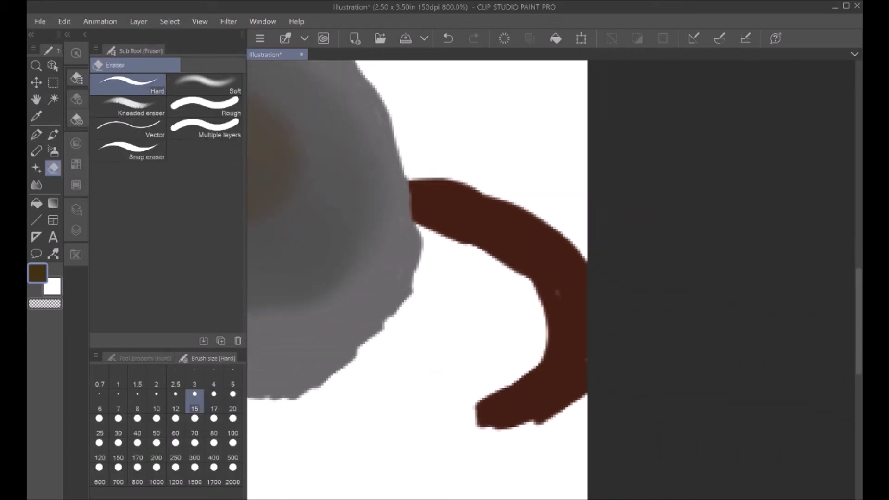
mouse_move(419, 222)
mouse_down()
mouse_move(464, 240)
mouse_move(419, 221)
mouse_move(490, 253)
mouse_move(464, 234)
mouse_move(516, 276)
mouse_move(468, 238)
mouse_move(476, 241)
mouse_move(500, 259)
mouse_move(437, 226)
mouse_move(499, 255)
mouse_move(538, 308)
mouse_move(527, 269)
mouse_move(547, 324)
mouse_move(535, 318)
mouse_move(529, 265)
mouse_move(495, 249)
mouse_move(531, 283)
mouse_move(540, 273)
mouse_move(548, 323)
mouse_move(555, 315)
mouse_move(545, 351)
mouse_move(554, 290)
mouse_move(550, 328)
mouse_move(551, 283)
mouse_move(552, 291)
mouse_move(538, 273)
mouse_move(544, 315)
mouse_move(537, 347)
mouse_move(546, 340)
mouse_move(547, 350)
mouse_move(470, 408)
mouse_move(479, 405)
mouse_move(468, 420)
mouse_move(496, 428)
mouse_move(546, 416)
mouse_move(508, 427)
mouse_move(554, 407)
mouse_move(581, 371)
mouse_move(579, 394)
mouse_up()
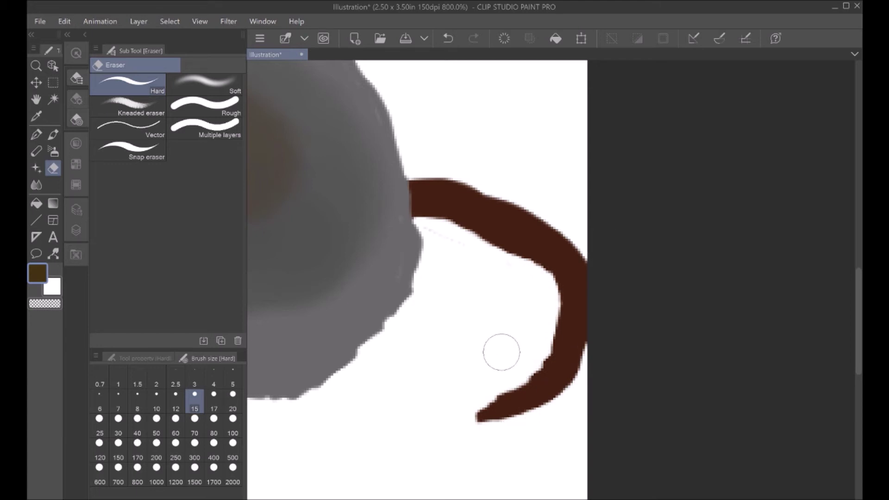
- Smooth the jagged outline of the lower rump, hind leg and belly with the Hard eraser
mouse_move(420, 238)
mouse_down()
mouse_move(415, 283)
mouse_move(395, 333)
mouse_move(288, 413)
mouse_move(285, 403)
mouse_move(262, 404)
mouse_up()
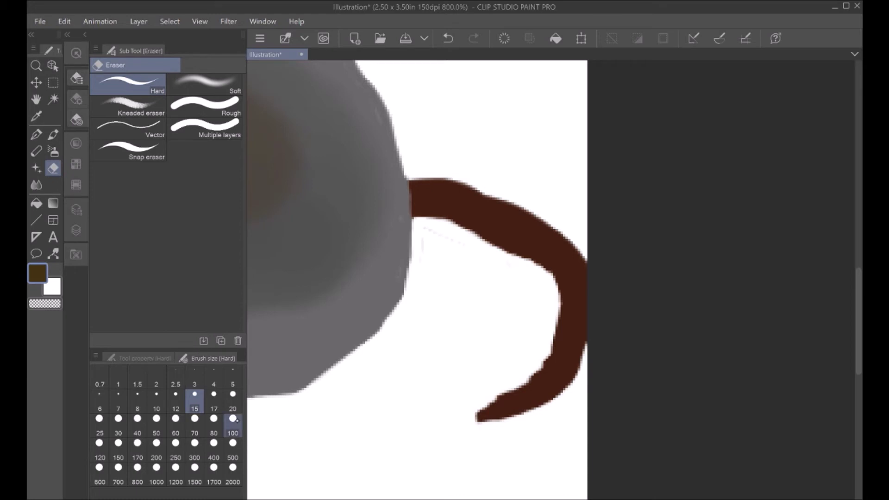
click(36, 100)
drag(352, 296, 644, 178)
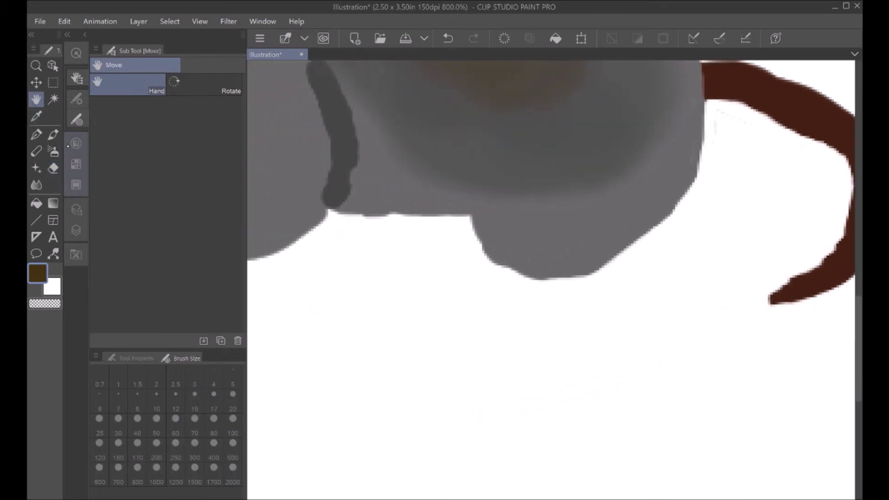
click(53, 168)
mouse_move(583, 284)
mouse_down()
mouse_move(497, 268)
mouse_move(478, 242)
mouse_move(504, 275)
mouse_move(578, 284)
mouse_up()
mouse_move(467, 240)
mouse_down()
mouse_move(472, 222)
mouse_move(340, 212)
mouse_move(463, 217)
mouse_up()
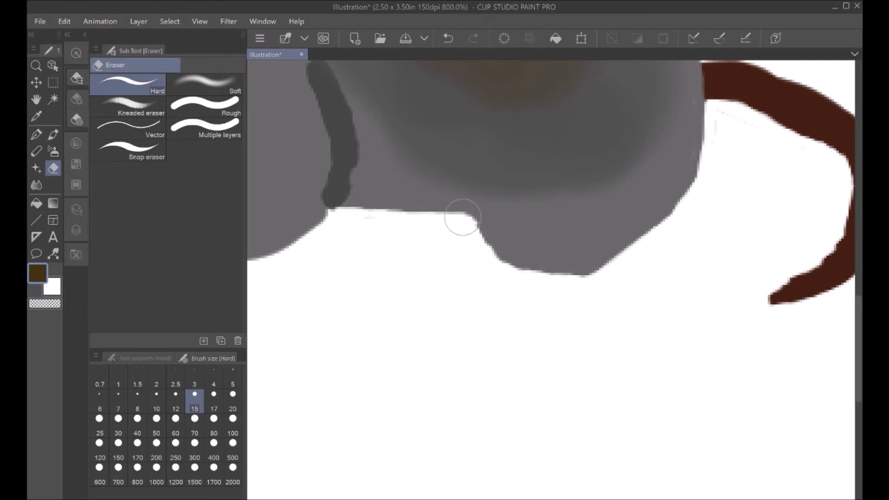
- Round off the bottom of the front leg with the Hard eraser
click(36, 99)
drag(361, 204, 605, 232)
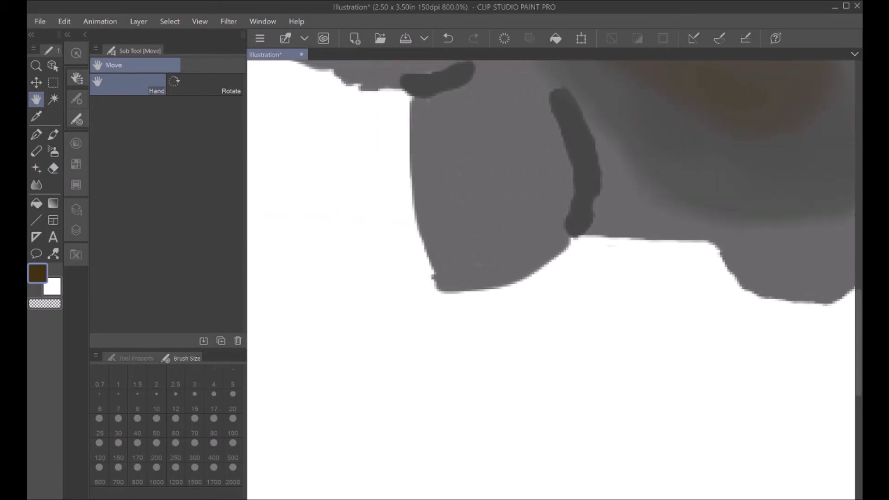
click(53, 168)
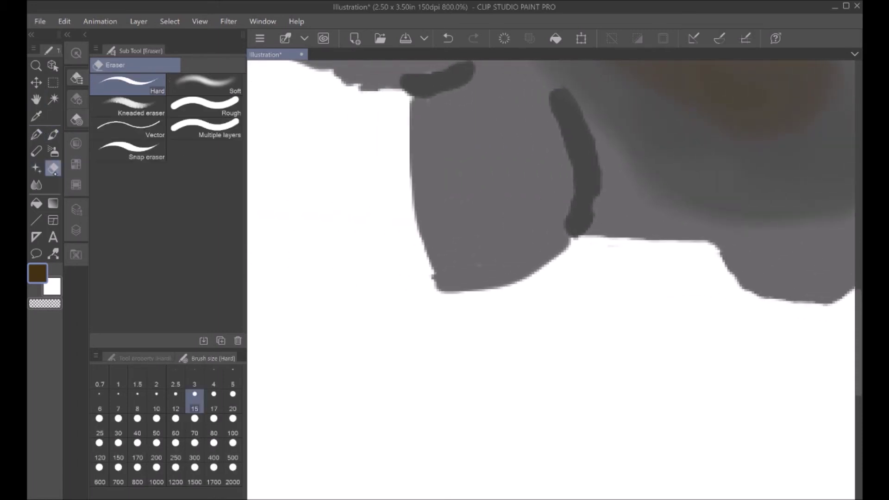
mouse_move(556, 261)
mouse_down()
mouse_move(493, 286)
mouse_move(468, 285)
mouse_move(473, 290)
mouse_move(439, 286)
mouse_move(453, 287)
mouse_move(449, 294)
mouse_move(424, 273)
mouse_up()
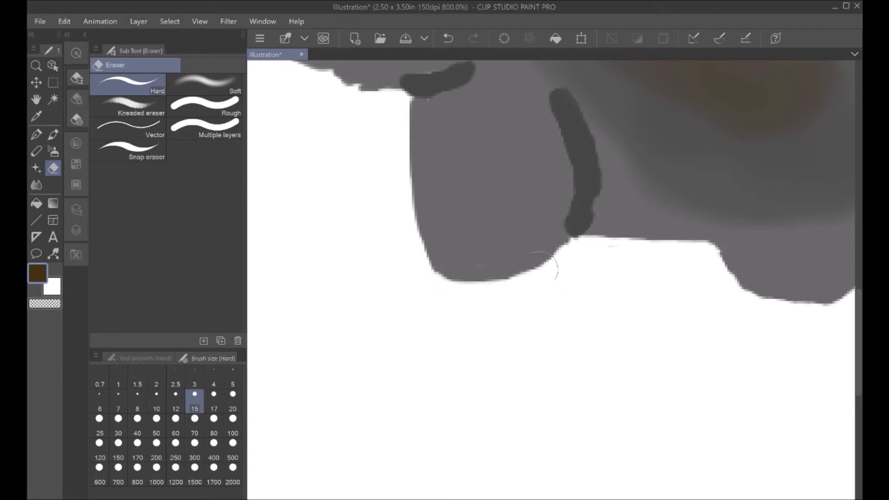
- Smooth the rat's chin, snout and top-of-head outline with the Hard eraser
key(h)
scroll(397, 249, down, 5)
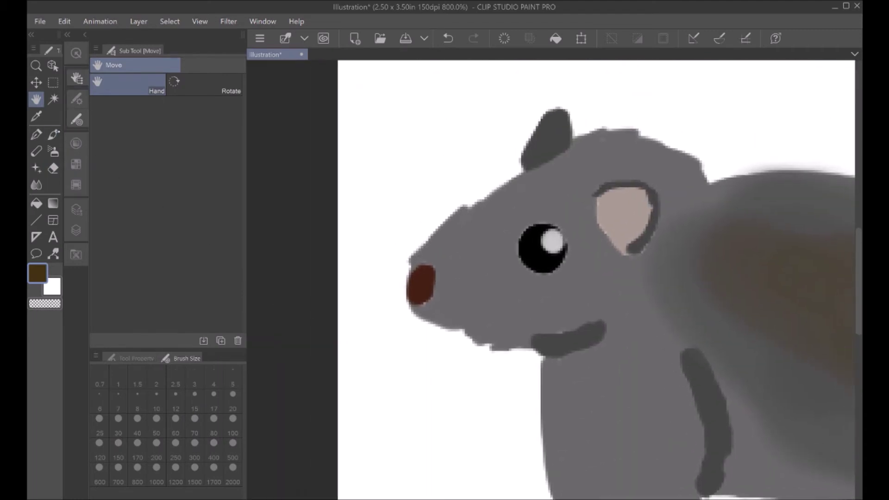
click(53, 168)
mouse_move(500, 351)
mouse_down()
mouse_move(469, 341)
mouse_move(521, 354)
mouse_move(472, 338)
mouse_move(525, 356)
mouse_up()
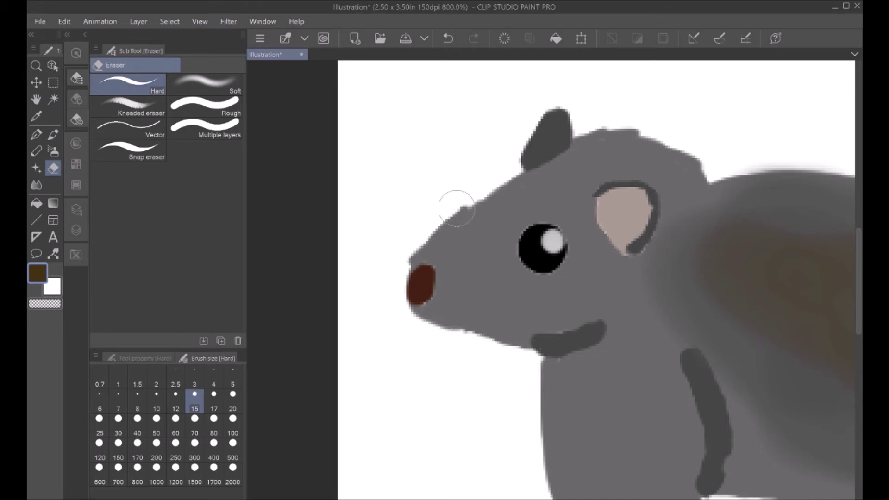
drag(435, 227, 405, 260)
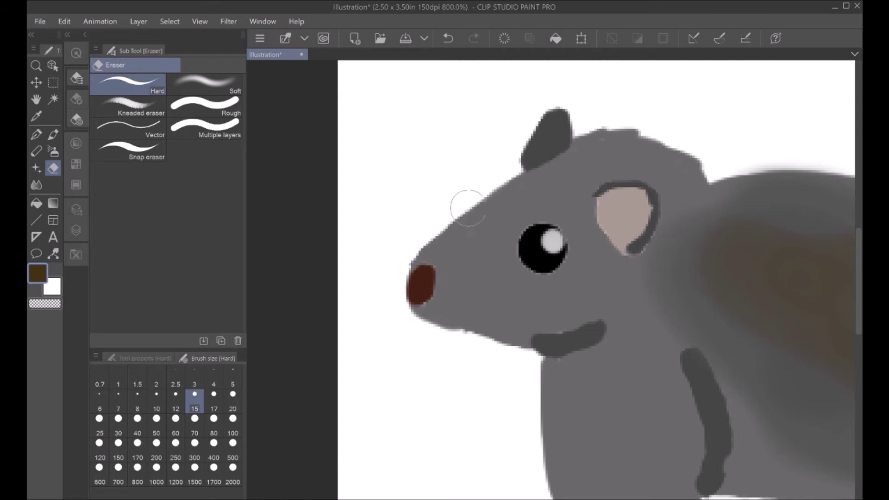
mouse_move(602, 147)
mouse_down()
mouse_move(606, 127)
mouse_move(614, 130)
mouse_move(585, 132)
mouse_move(655, 136)
mouse_move(632, 131)
mouse_move(699, 157)
mouse_move(684, 152)
mouse_move(702, 167)
mouse_up()
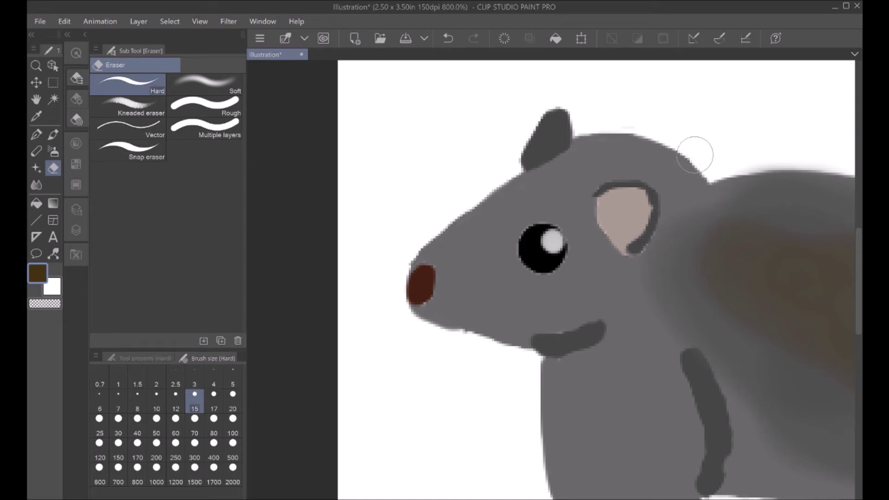
click(36, 99)
drag(694, 259, 345, 258)
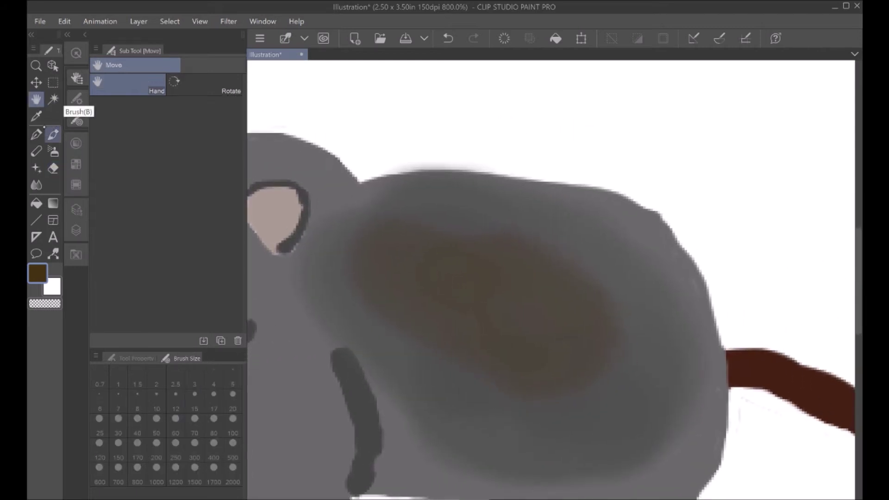
click(36, 134)
mouse_move(636, 196)
mouse_down()
mouse_move(658, 199)
mouse_move(666, 220)
mouse_up()
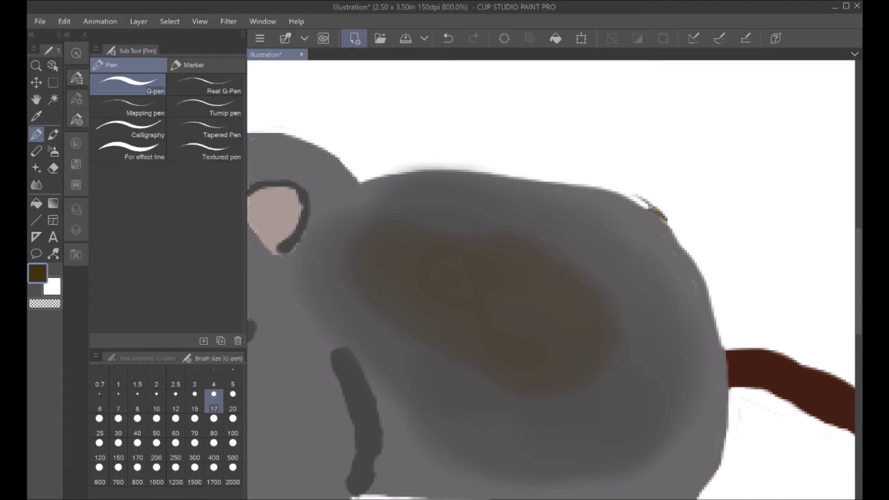
click(447, 38)
- Trim the bumps off the outline of the back and upper rump into a smooth curve with the Hard eraser
click(54, 168)
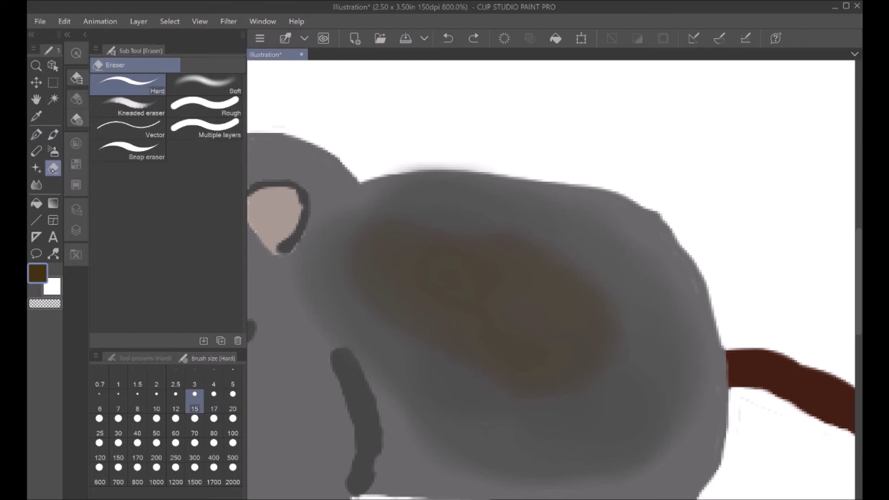
mouse_move(672, 219)
mouse_down()
mouse_move(655, 213)
mouse_move(655, 222)
mouse_move(621, 192)
mouse_move(641, 200)
mouse_move(600, 193)
mouse_move(669, 221)
mouse_up()
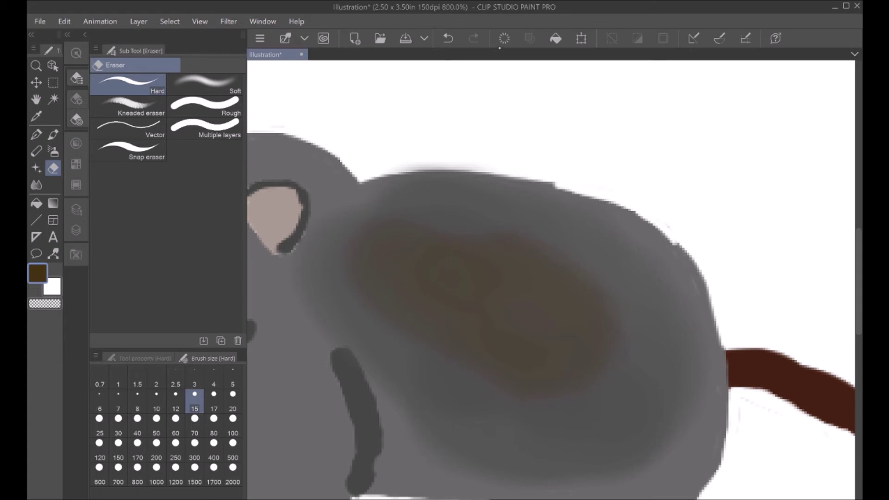
click(448, 38)
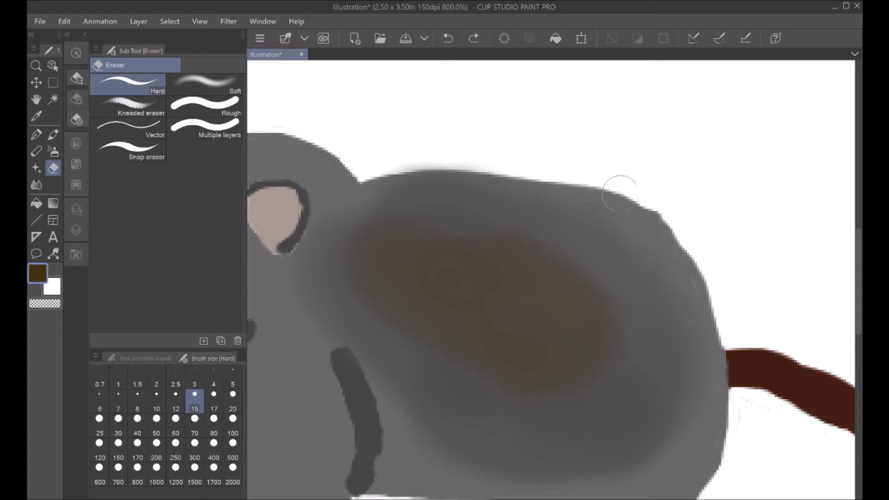
drag(657, 213, 681, 235)
mouse_move(646, 208)
mouse_down()
mouse_move(617, 195)
mouse_move(672, 224)
mouse_move(598, 188)
mouse_move(584, 184)
mouse_move(612, 193)
mouse_move(543, 177)
mouse_up()
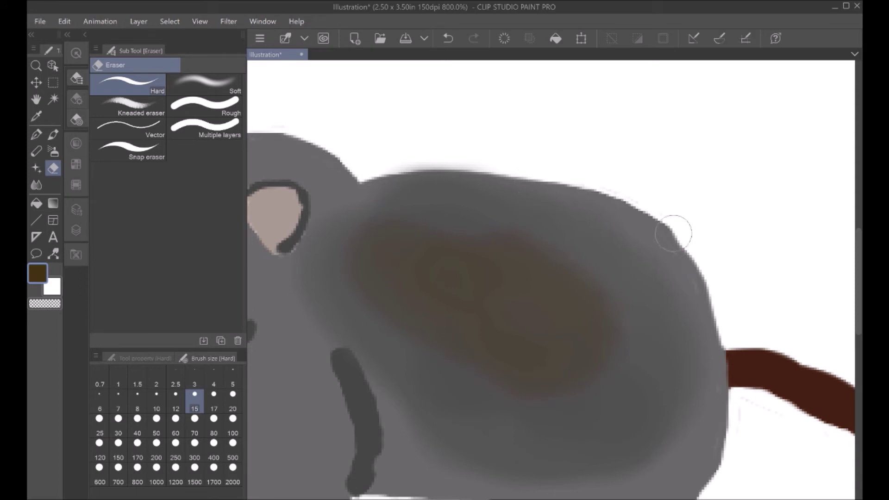
mouse_move(692, 258)
mouse_down()
mouse_move(669, 230)
mouse_move(708, 274)
mouse_move(684, 244)
mouse_up()
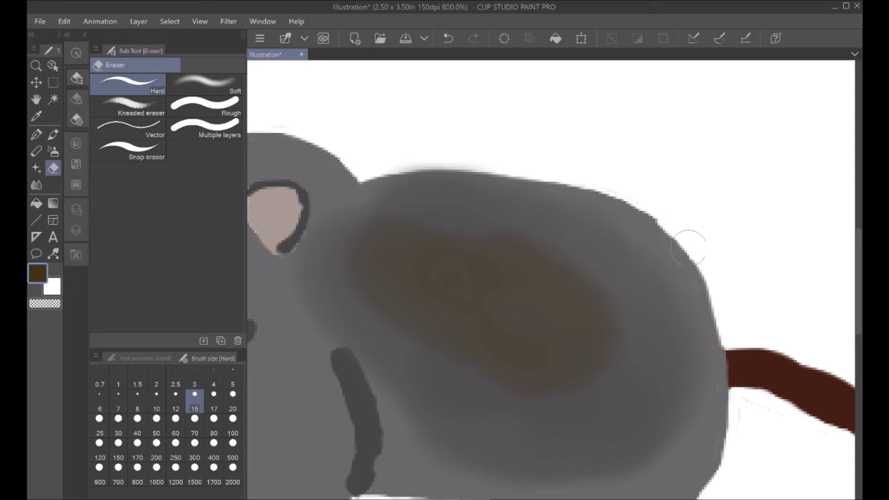
mouse_move(713, 286)
mouse_down()
mouse_move(653, 219)
mouse_move(586, 188)
mouse_move(552, 185)
mouse_move(632, 206)
mouse_move(615, 195)
mouse_up()
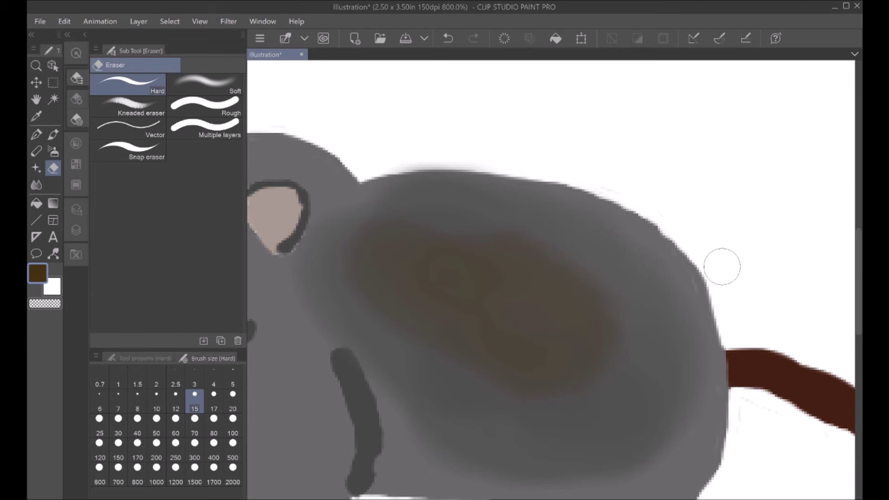
- Fill in the notch on the upper rump's edge with the G-pen in body grey (RGB 106, 105, 105)
key(p)
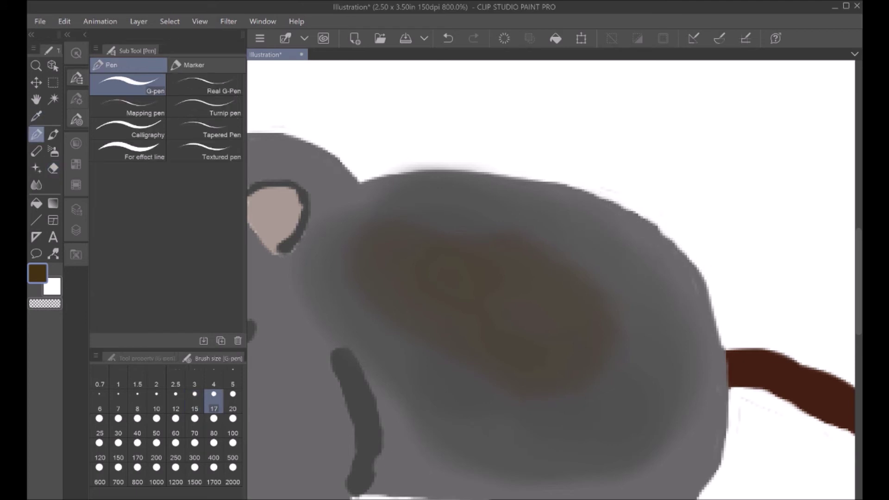
click(447, 39)
click(73, 145)
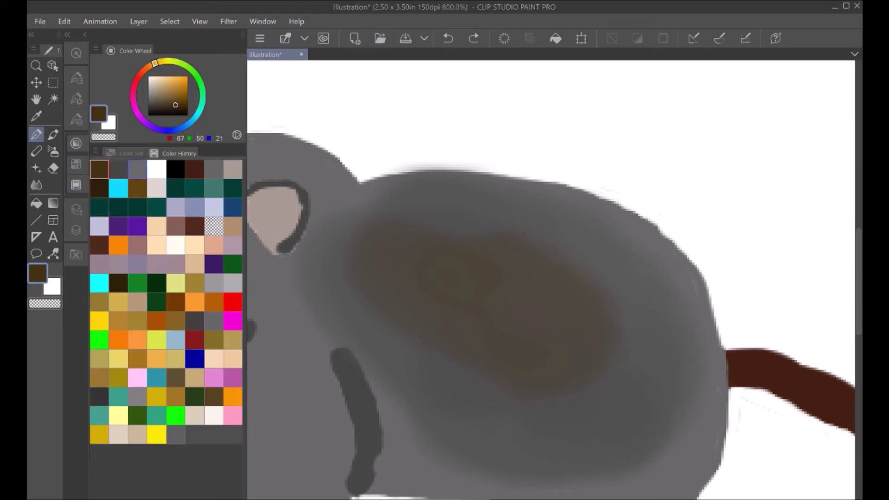
click(138, 170)
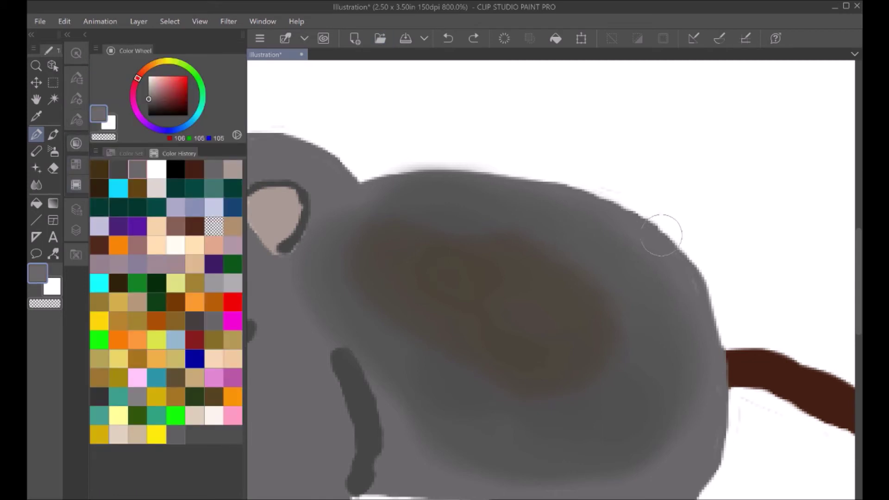
drag(656, 230, 648, 248)
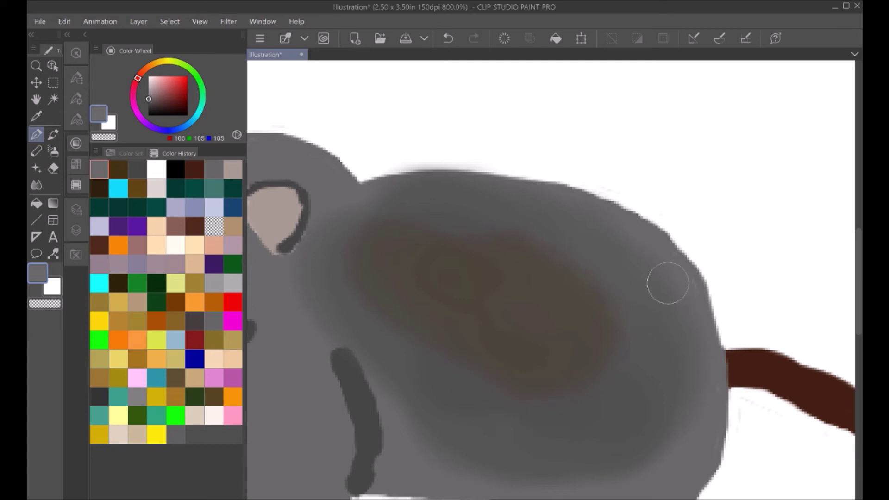
- Paint a hind foot with three toes below the hind leg with the G-pen in mauve (RGB 157, 137, 146)
key(space)
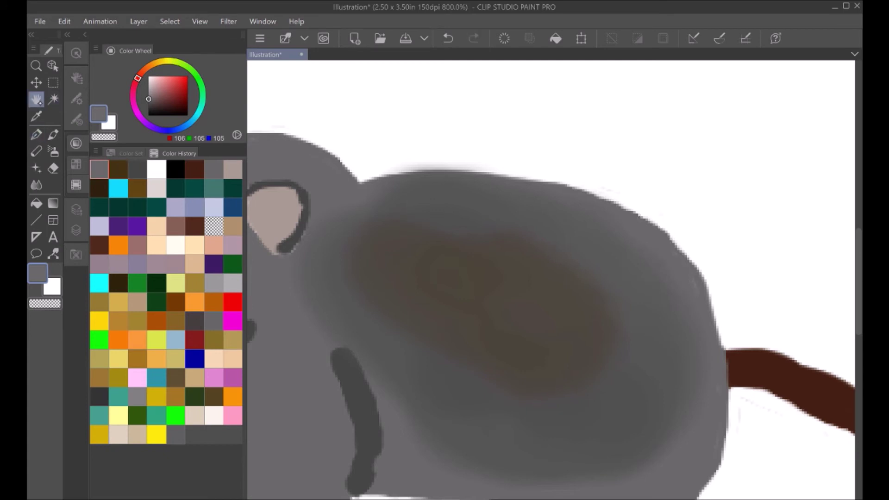
scroll(542, 329, down, 3)
drag(542, 329, 546, 234)
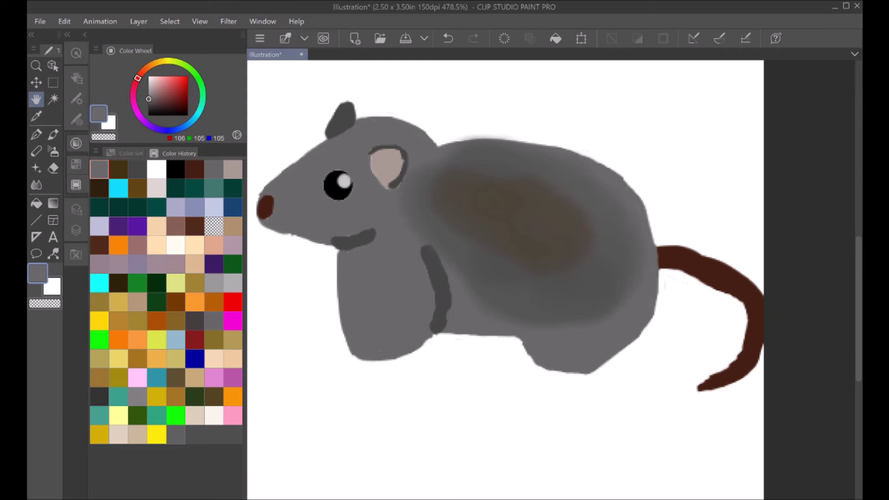
click(156, 263)
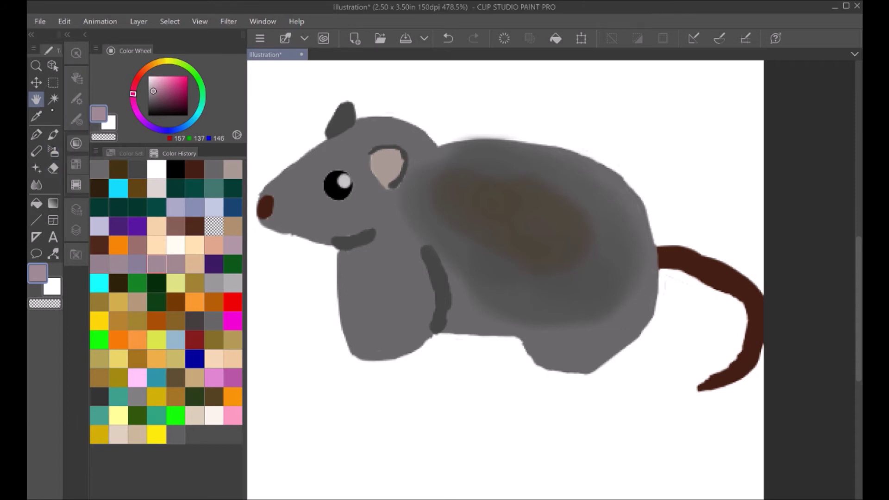
scroll(657, 375, up, 5)
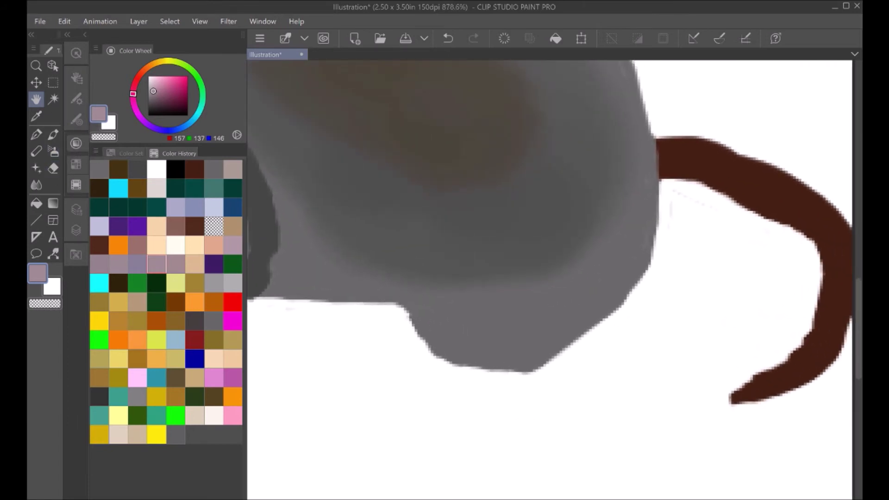
drag(656, 375, 648, 378)
key(p)
mouse_move(452, 377)
mouse_down()
mouse_move(468, 382)
mouse_move(441, 394)
mouse_move(482, 378)
mouse_move(460, 395)
mouse_move(463, 405)
mouse_move(388, 414)
mouse_move(462, 407)
mouse_move(495, 382)
mouse_up()
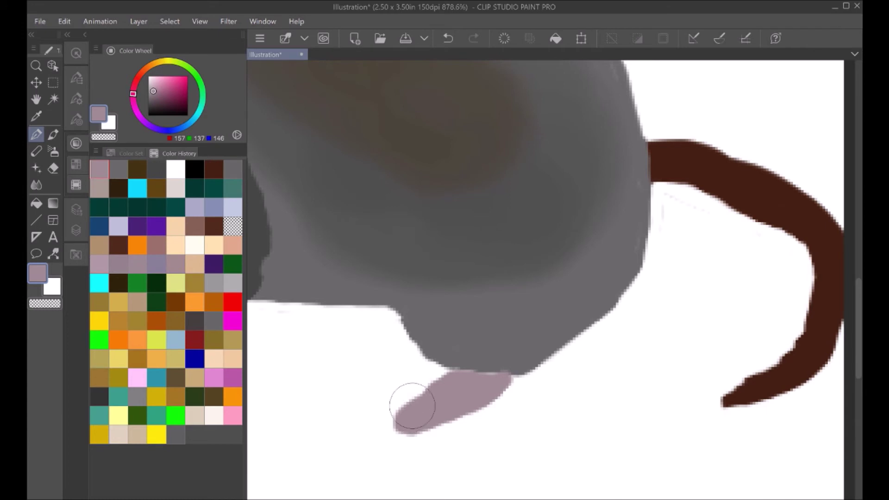
mouse_move(387, 407)
mouse_down()
mouse_move(359, 401)
mouse_move(373, 431)
mouse_move(352, 444)
mouse_move(416, 432)
mouse_move(398, 447)
mouse_move(395, 455)
mouse_move(404, 440)
mouse_move(399, 465)
mouse_up()
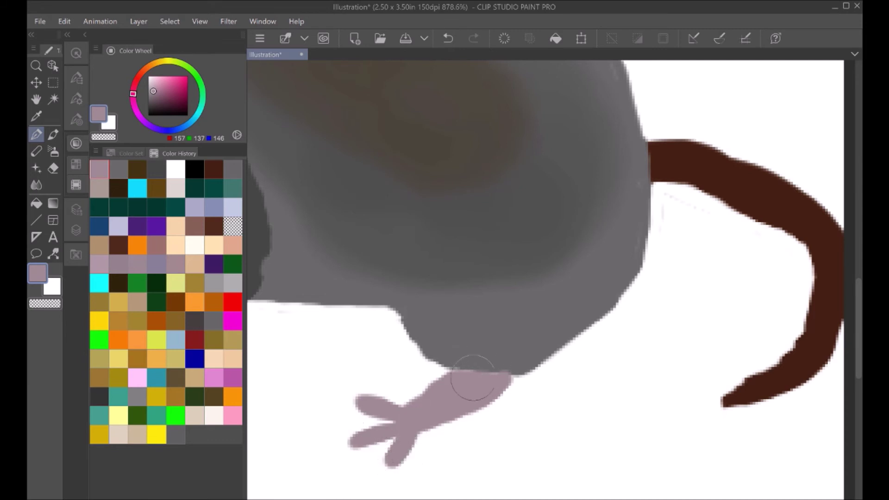
drag(453, 388, 480, 395)
key(space)
drag(480, 395, 797, 393)
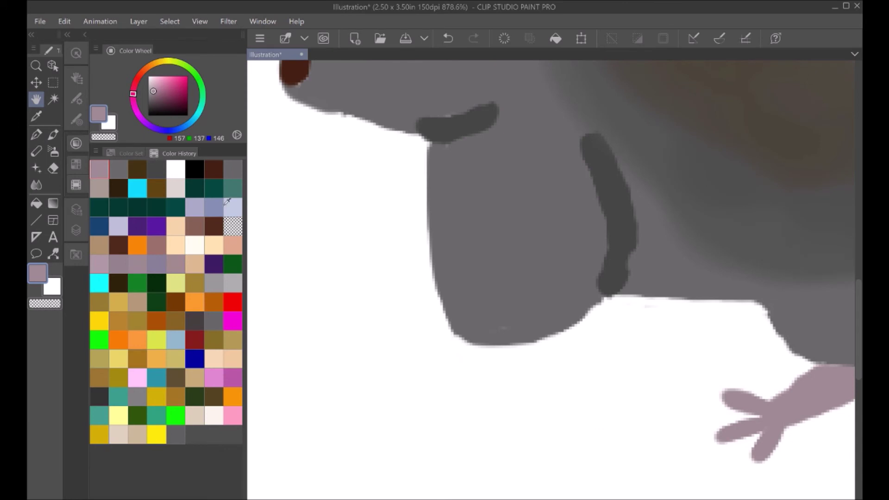
- Try to paint a rounded, toeless front foot below the front leg with the G-pen in mauve (RGB 157, 137, 146)
click(37, 134)
mouse_move(468, 346)
mouse_down()
mouse_move(445, 369)
mouse_move(478, 349)
mouse_move(449, 368)
mouse_move(462, 384)
mouse_move(497, 376)
mouse_move(487, 390)
mouse_move(521, 374)
mouse_move(522, 361)
mouse_move(499, 353)
mouse_move(466, 385)
mouse_move(450, 380)
mouse_move(512, 404)
mouse_move(499, 402)
mouse_move(516, 395)
mouse_move(528, 358)
mouse_move(500, 404)
mouse_move(528, 356)
mouse_move(504, 398)
mouse_move(472, 402)
mouse_move(504, 407)
mouse_move(489, 410)
mouse_move(533, 375)
mouse_move(500, 399)
mouse_move(476, 389)
mouse_move(475, 357)
mouse_move(452, 361)
mouse_move(476, 385)
mouse_move(511, 390)
mouse_move(535, 361)
mouse_move(524, 386)
mouse_move(499, 404)
mouse_move(531, 380)
mouse_up()
mouse_move(483, 402)
mouse_down()
mouse_move(500, 412)
mouse_move(520, 401)
mouse_move(535, 385)
mouse_move(537, 352)
mouse_move(538, 370)
mouse_move(510, 390)
mouse_move(472, 391)
mouse_move(477, 398)
mouse_move(455, 386)
mouse_move(491, 413)
mouse_move(536, 384)
mouse_up()
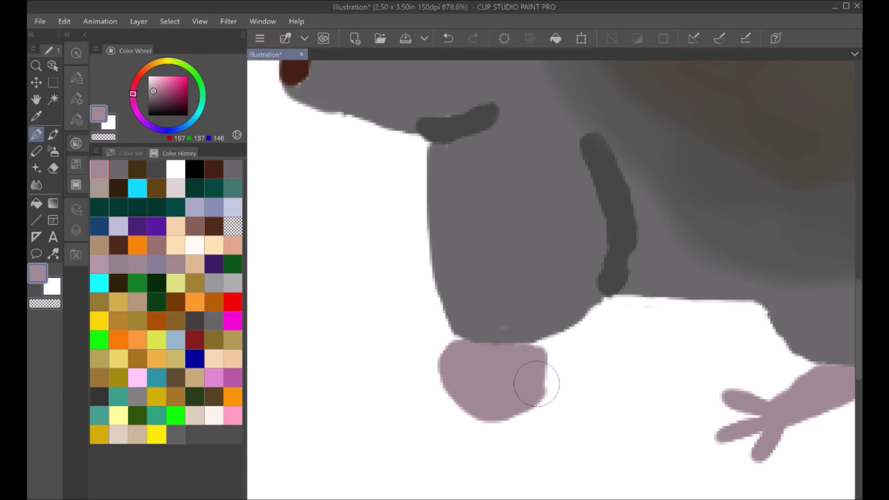
key(ctrl+z)
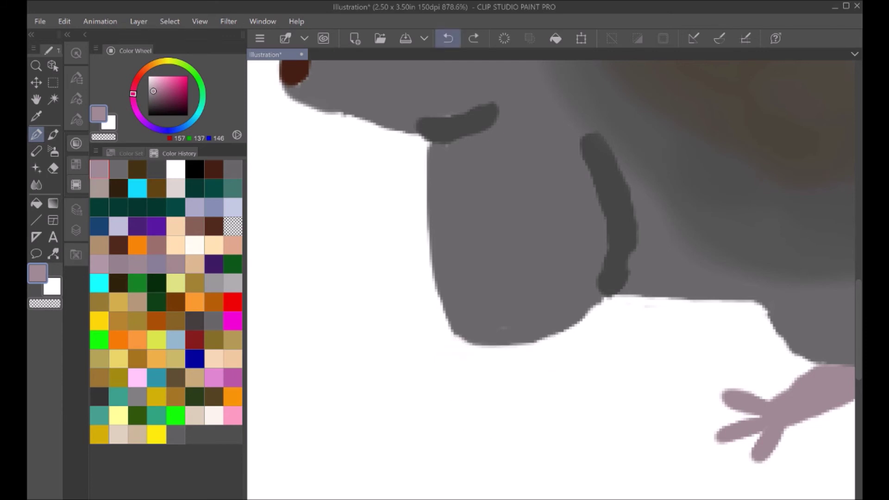
click(465, 351)
mouse_move(465, 348)
mouse_down()
mouse_move(468, 376)
mouse_move(500, 376)
mouse_move(466, 384)
mouse_move(465, 367)
mouse_move(461, 383)
mouse_move(500, 396)
mouse_move(526, 372)
mouse_move(506, 354)
mouse_up()
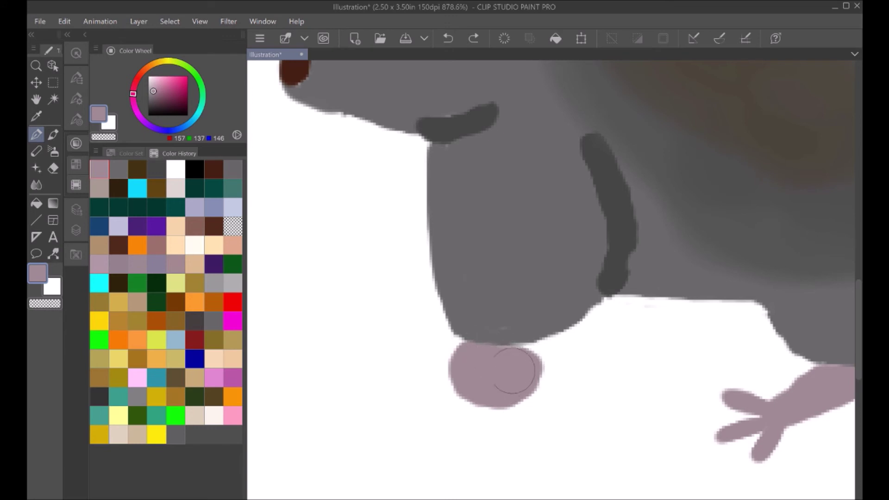
click(448, 38)
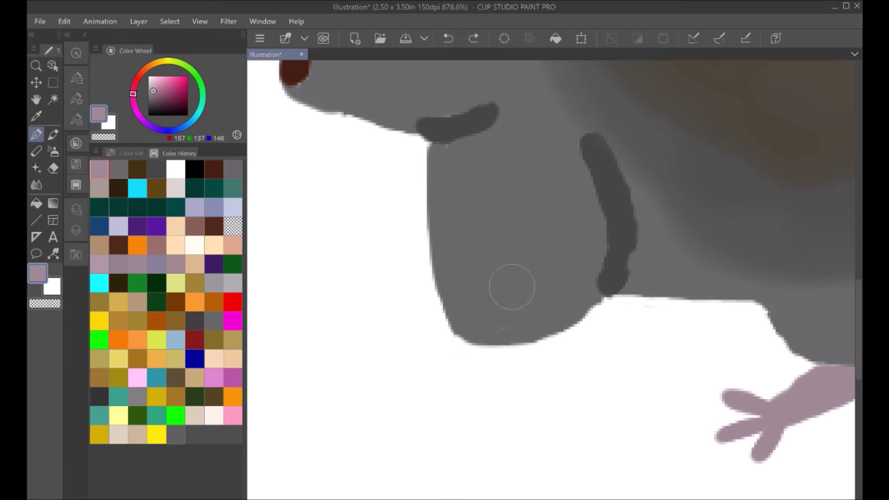
- Try to paint a front foot with long separate toes below the front leg, undoing it stroke by stroke
mouse_move(475, 349)
mouse_down()
mouse_move(447, 362)
mouse_move(481, 353)
mouse_move(459, 381)
mouse_move(491, 351)
mouse_move(480, 392)
mouse_move(499, 350)
mouse_move(505, 381)
mouse_move(492, 391)
mouse_move(489, 377)
mouse_move(496, 373)
mouse_move(501, 404)
mouse_move(510, 350)
mouse_move(484, 354)
mouse_move(491, 373)
mouse_move(517, 354)
mouse_move(518, 403)
mouse_up()
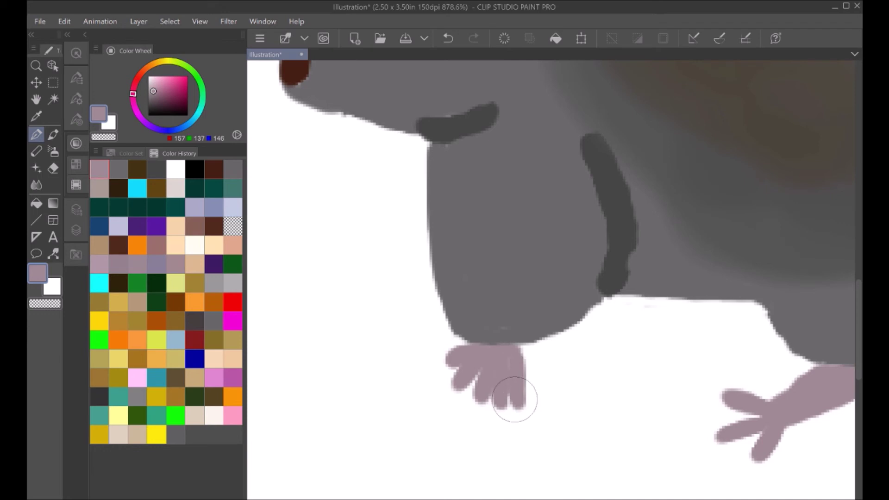
click(447, 38)
click(448, 38)
click(447, 38)
click(447, 38)
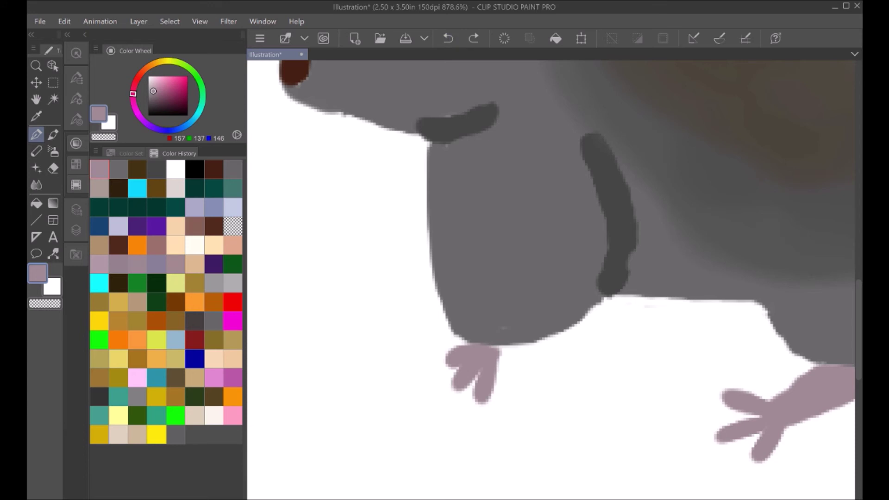
click(447, 38)
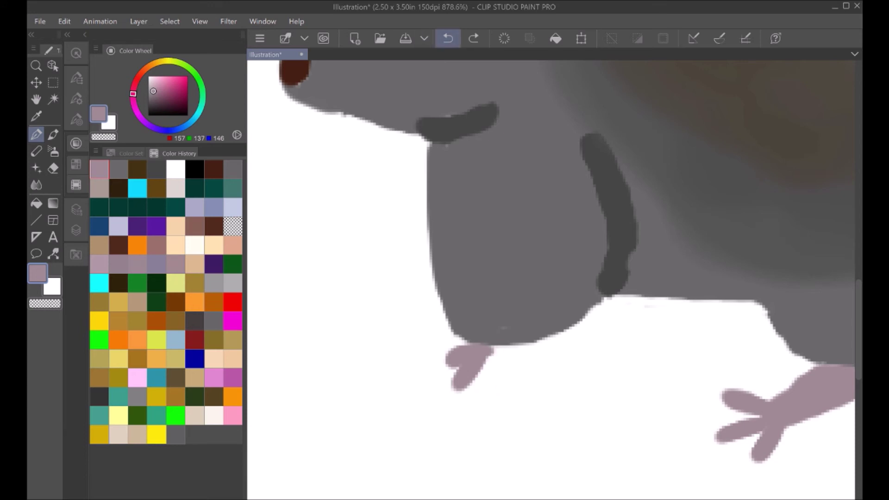
click(447, 37)
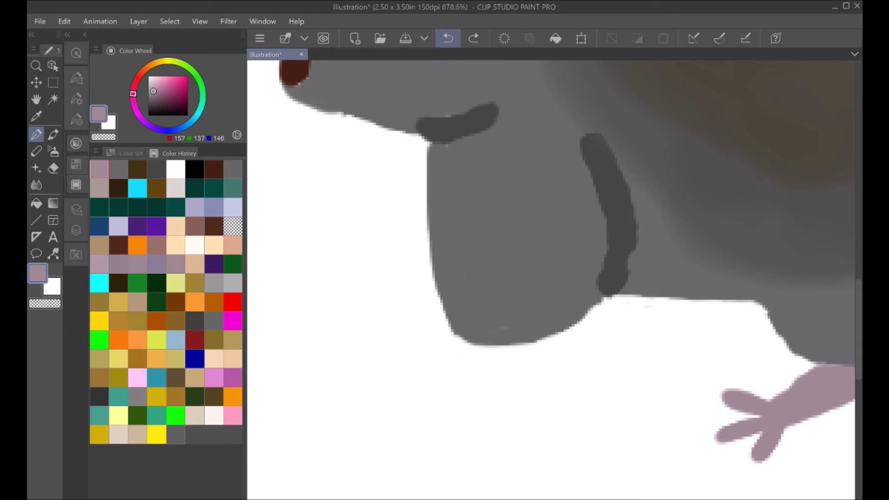
- Paint a small front foot with short, stubby toes under the front leg in mauve and undo the last stroke
mouse_move(465, 353)
mouse_down()
mouse_move(448, 371)
mouse_move(481, 354)
mouse_move(470, 379)
mouse_move(477, 366)
mouse_move(498, 365)
mouse_move(490, 389)
mouse_move(490, 361)
mouse_move(511, 367)
mouse_move(508, 385)
mouse_move(496, 351)
mouse_move(486, 353)
mouse_move(527, 358)
mouse_move(514, 351)
mouse_move(517, 377)
mouse_move(511, 347)
mouse_move(513, 383)
mouse_move(507, 344)
mouse_move(481, 352)
mouse_move(506, 369)
mouse_up()
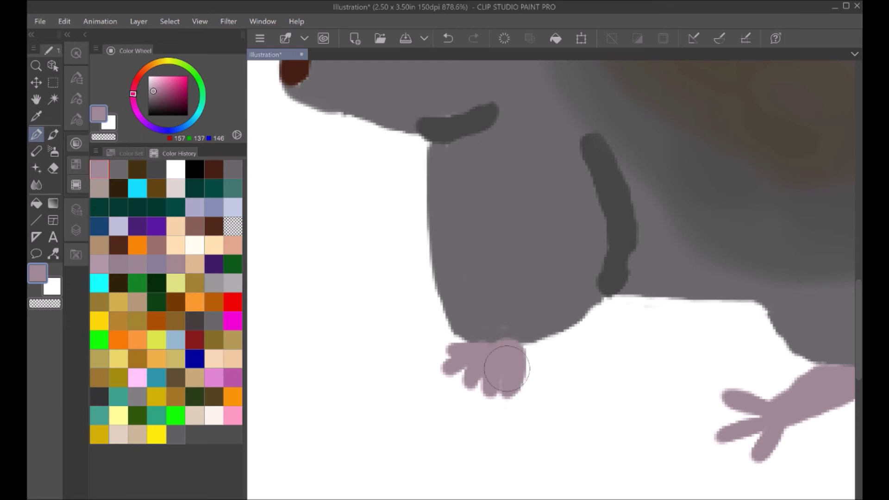
click(445, 36)
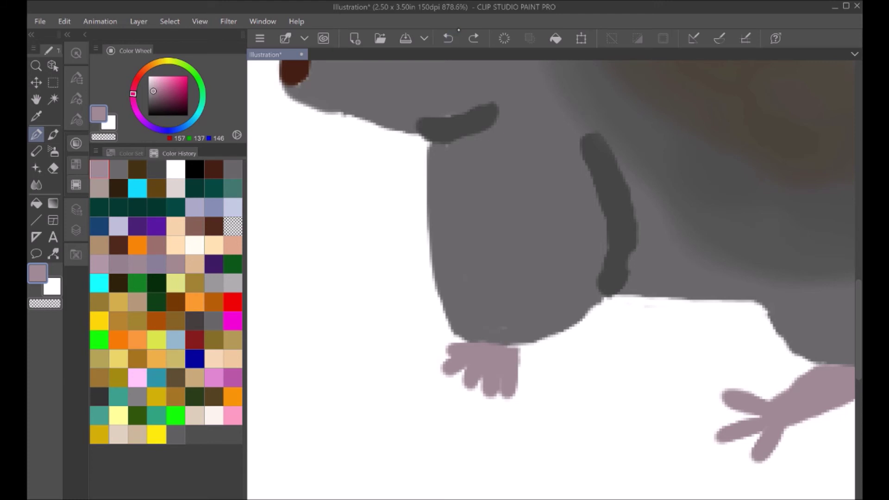
- Slim the front leg's lower rear edge with the Hard eraser and fill the notch at the belly in body grey (RGB 106, 105, 105)
click(53, 167)
mouse_move(536, 338)
mouse_down()
mouse_move(526, 341)
mouse_move(595, 302)
mouse_move(520, 341)
mouse_move(567, 309)
mouse_move(536, 333)
mouse_move(541, 340)
mouse_move(581, 305)
mouse_up()
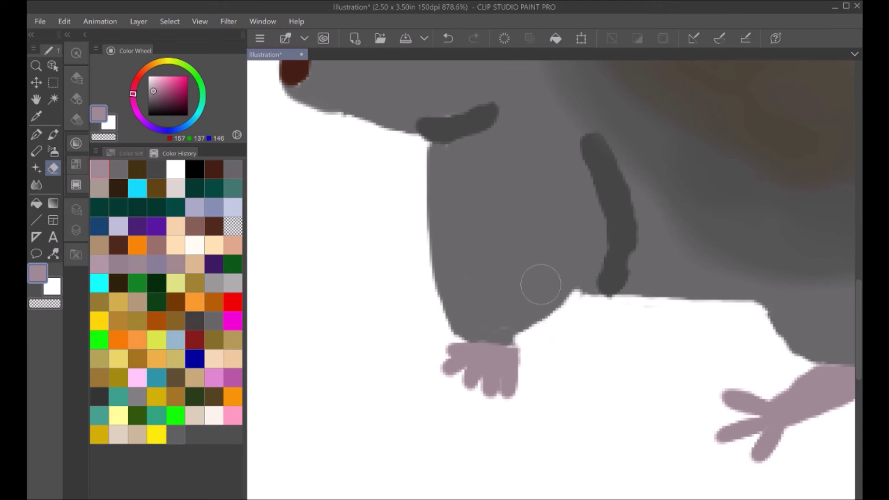
click(122, 165)
key(p)
drag(582, 288, 574, 293)
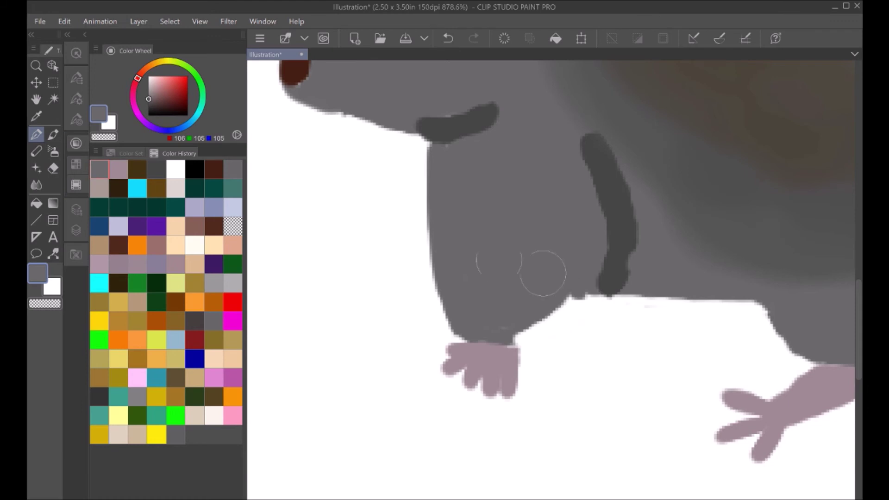
- Smooth the bump where the front leg meets the belly and erase the mauve front foot
click(119, 169)
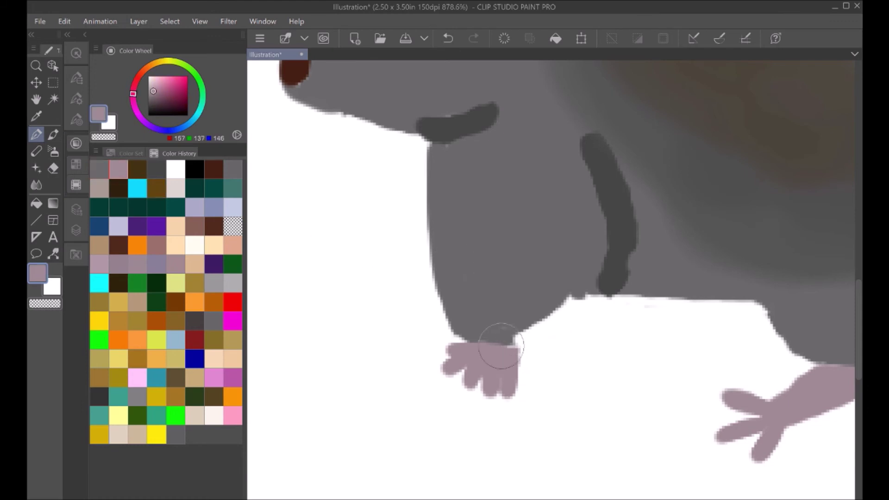
key(e)
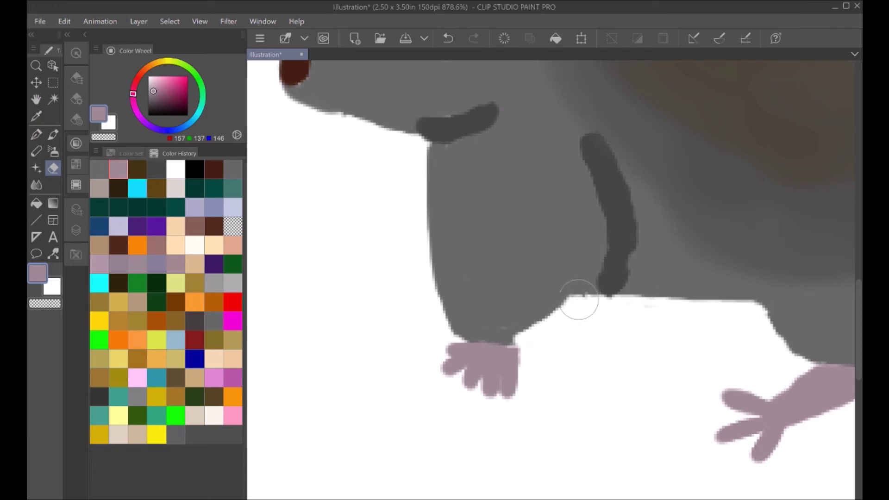
mouse_move(440, 382)
mouse_down()
mouse_move(507, 399)
mouse_move(537, 381)
mouse_move(473, 375)
mouse_move(455, 349)
mouse_move(487, 362)
mouse_move(496, 354)
mouse_move(454, 349)
mouse_move(505, 350)
mouse_up()
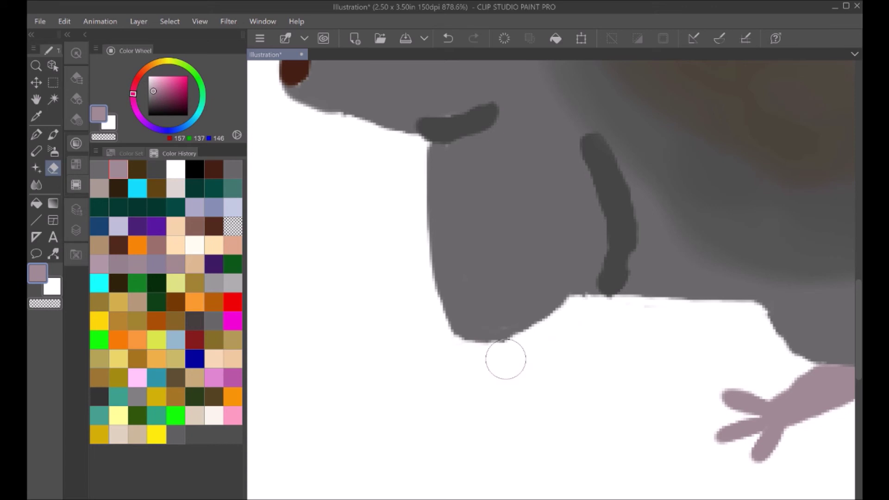
- Try to paint a front foot with toes fanning forward and down from the front leg in mauve with the G-pen
key(p)
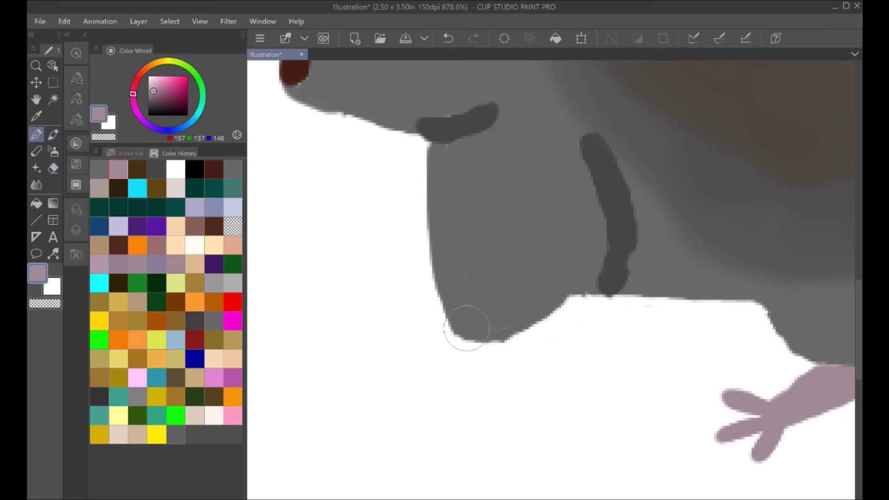
mouse_move(459, 341)
mouse_down()
mouse_move(429, 353)
mouse_move(462, 345)
mouse_move(445, 362)
mouse_move(460, 354)
mouse_up()
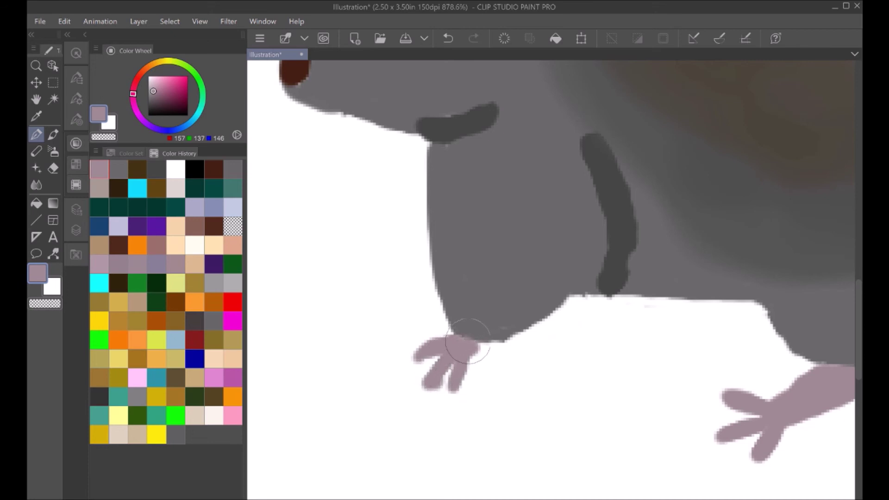
mouse_move(478, 361)
mouse_down()
mouse_move(495, 373)
mouse_move(492, 346)
mouse_up()
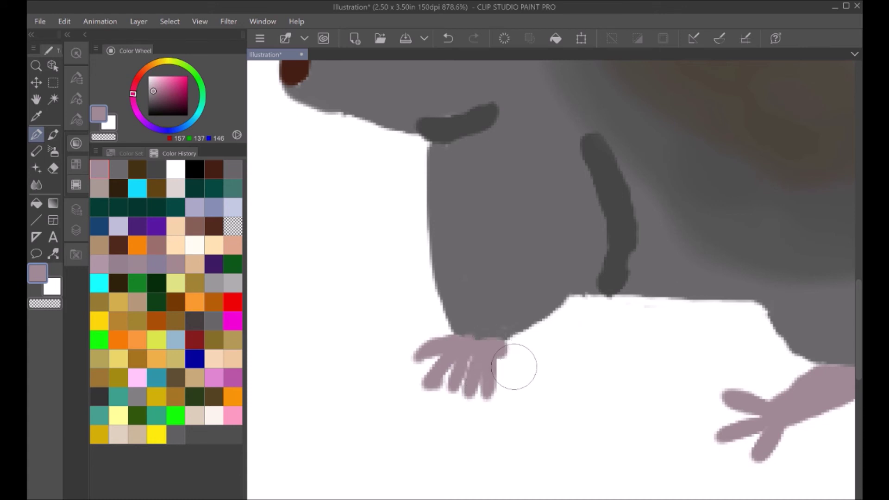
click(447, 38)
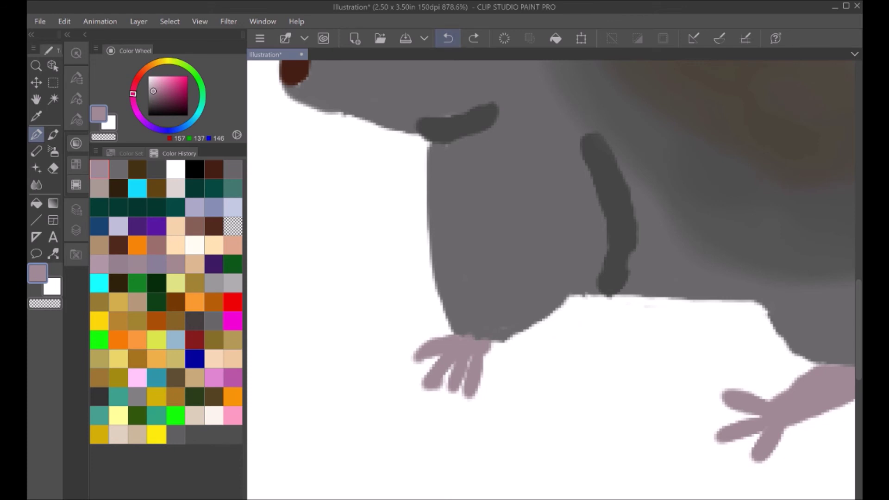
click(447, 38)
click(447, 37)
click(447, 38)
click(448, 38)
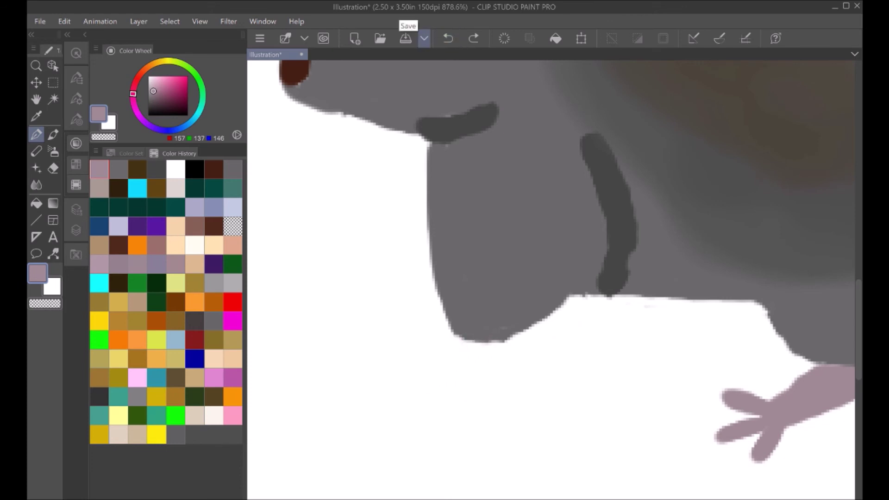
- Paint a flat, forward-pointing two-toed front foot in mauve and replace the hind foot's three toes with a matching two-toed shape
mouse_move(472, 342)
mouse_down()
mouse_move(430, 348)
mouse_move(482, 351)
mouse_move(407, 351)
mouse_move(477, 352)
mouse_move(429, 363)
mouse_move(422, 374)
mouse_move(463, 355)
mouse_move(496, 353)
mouse_move(469, 359)
mouse_up()
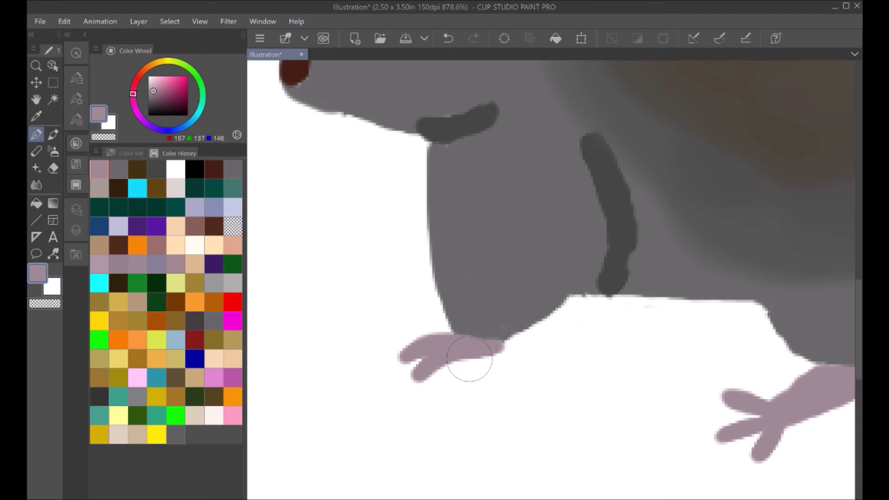
click(53, 168)
mouse_move(777, 435)
mouse_down()
mouse_move(766, 451)
mouse_move(727, 433)
mouse_up()
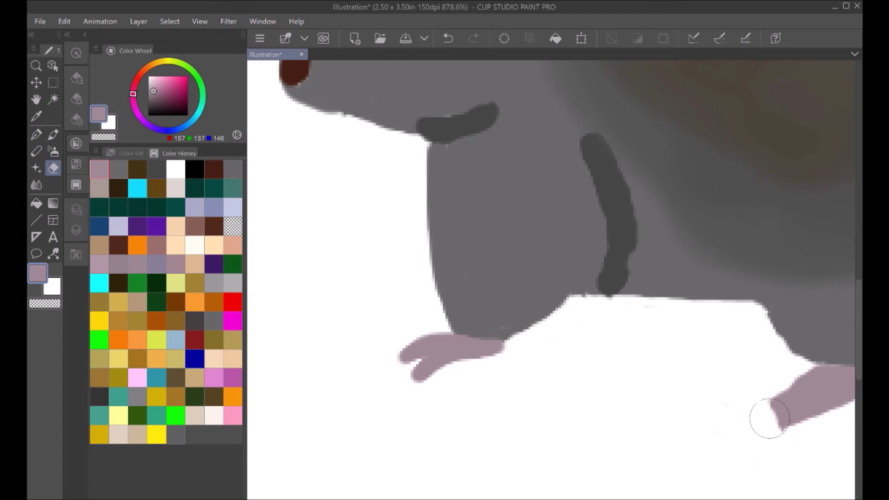
key(p)
mouse_move(744, 422)
mouse_down()
mouse_move(776, 415)
mouse_move(732, 416)
mouse_move(774, 411)
mouse_move(722, 430)
mouse_move(772, 424)
mouse_move(754, 423)
mouse_move(753, 403)
mouse_move(732, 401)
mouse_move(744, 399)
mouse_move(718, 403)
mouse_move(765, 398)
mouse_move(709, 410)
mouse_move(788, 390)
mouse_move(812, 366)
mouse_move(751, 406)
mouse_up()
- Carve the front of the hind ankle with the Hard eraser and patch the notches in mauve on the foot and body grey on the leg
key(e)
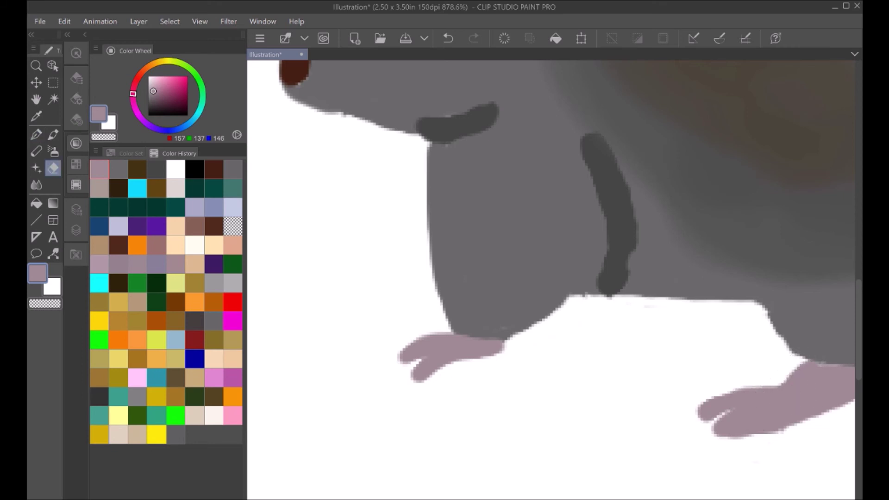
mouse_move(799, 356)
mouse_down()
mouse_move(779, 386)
mouse_move(789, 371)
mouse_move(801, 367)
mouse_move(803, 375)
mouse_move(784, 381)
mouse_move(787, 373)
mouse_move(787, 390)
mouse_up()
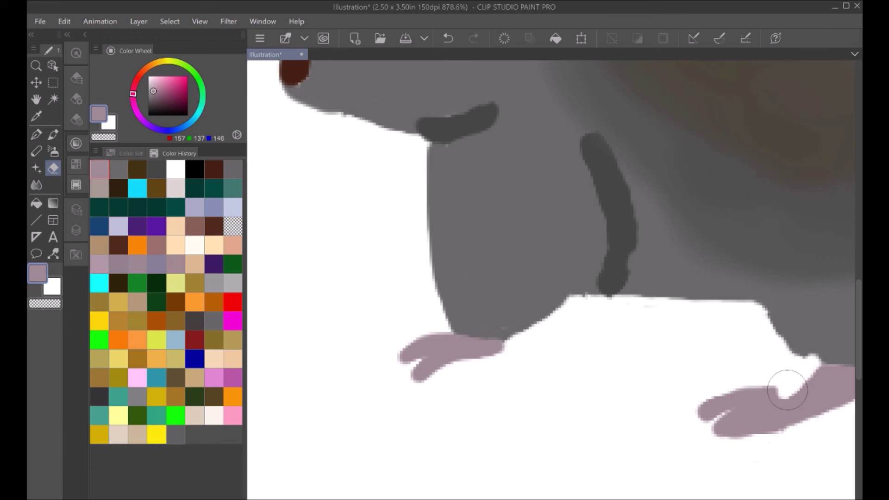
key(p)
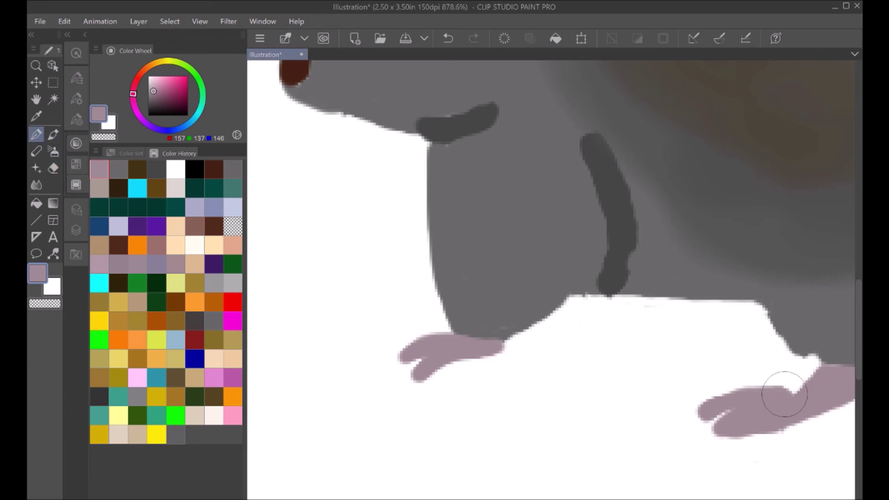
click(119, 170)
drag(814, 360, 819, 362)
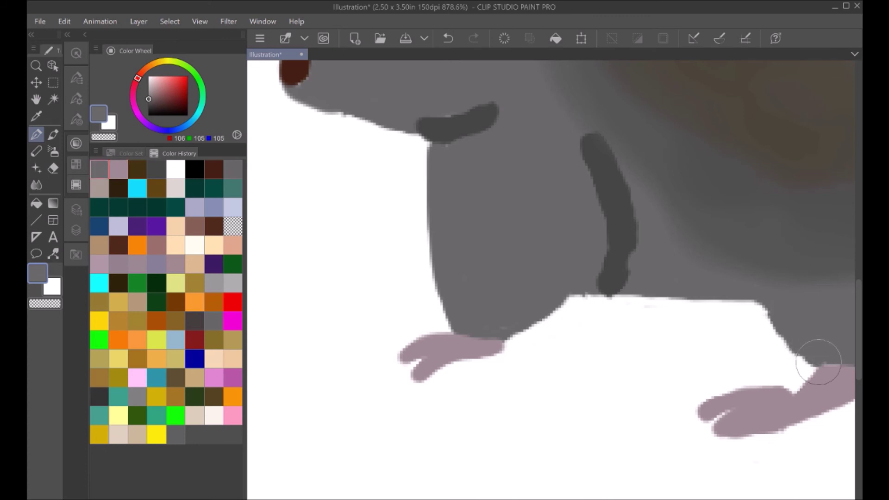
- Extend the tail's tip forward toward the hind foot with the G-pen in dark brown (RGB 67, 32, 21)
key(space)
mouse_move(607, 306)
mouse_down()
mouse_move(583, 311)
mouse_move(620, 314)
mouse_up()
drag(574, 250, 561, 261)
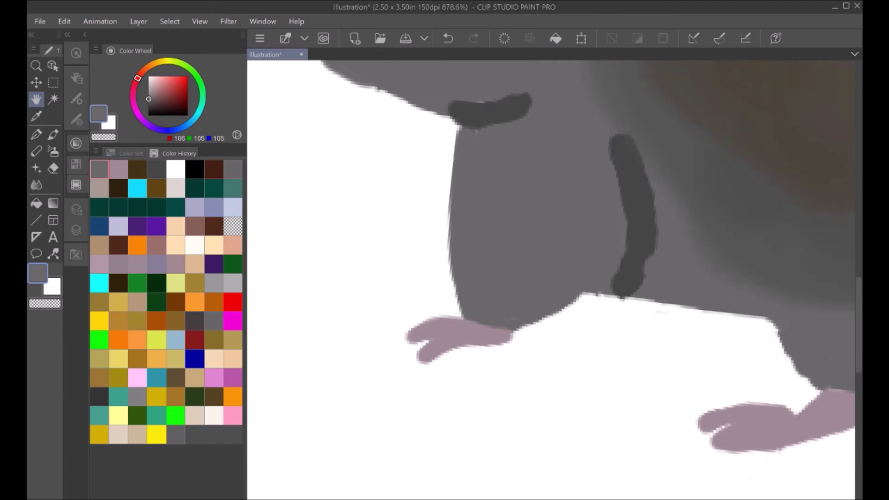
scroll(641, 256, down, 5)
drag(648, 232, 460, 322)
scroll(532, 278, down, 2)
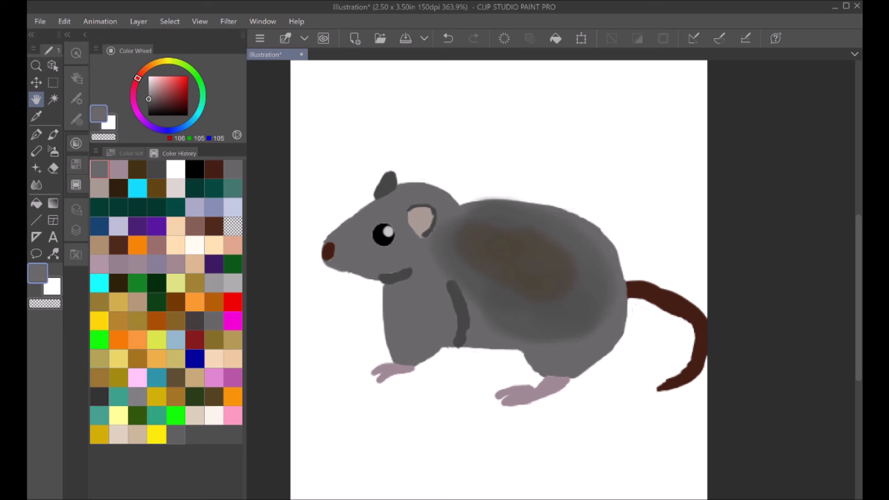
click(213, 169)
click(37, 134)
mouse_move(676, 363)
mouse_down()
mouse_move(662, 388)
mouse_move(648, 390)
mouse_move(661, 391)
mouse_move(625, 391)
mouse_move(673, 384)
mouse_move(612, 392)
mouse_up()
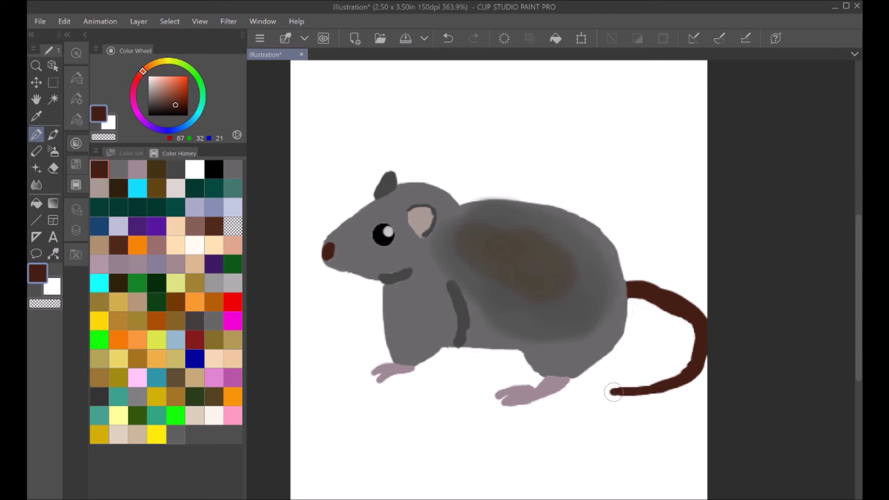
drag(653, 387, 612, 394)
- Brush light grey (RGB 153, 153, 153) softly over the nose and snout with the Dense watercolor brush
click(195, 169)
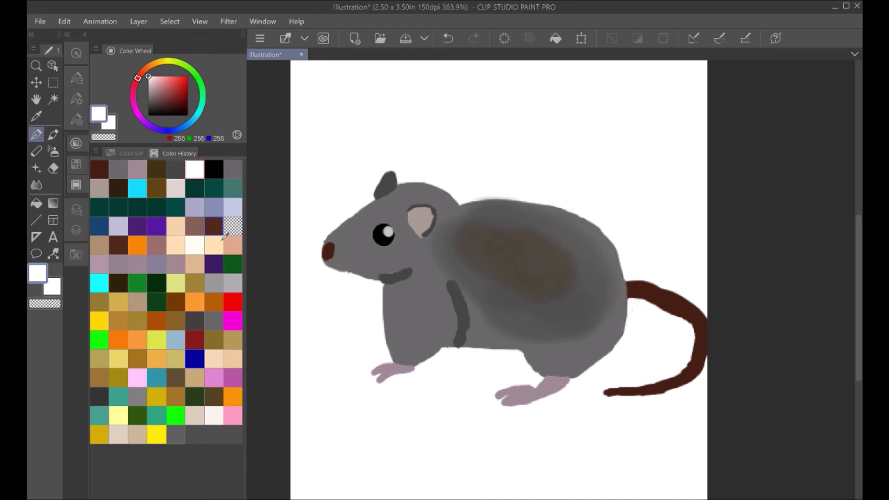
click(215, 280)
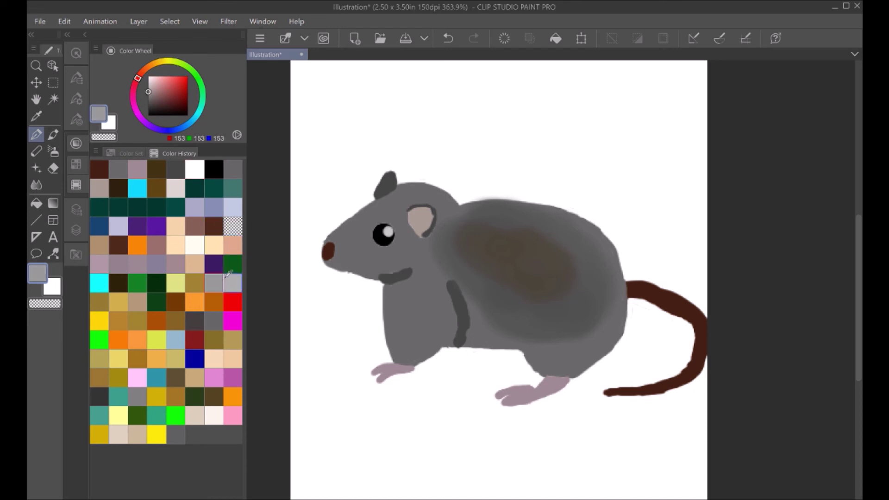
click(54, 134)
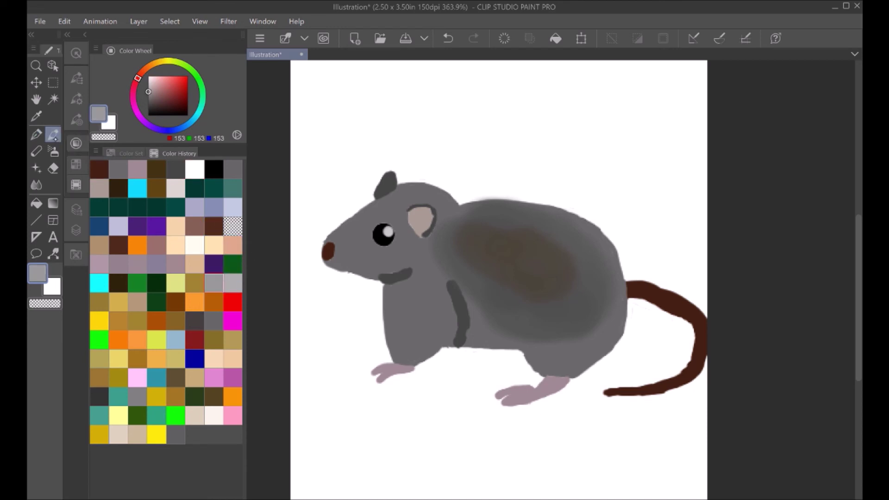
drag(337, 238, 354, 244)
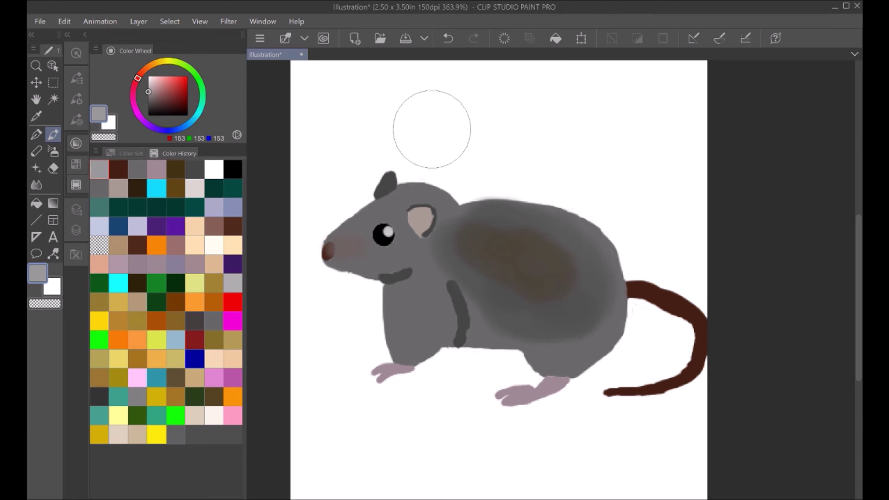
click(447, 38)
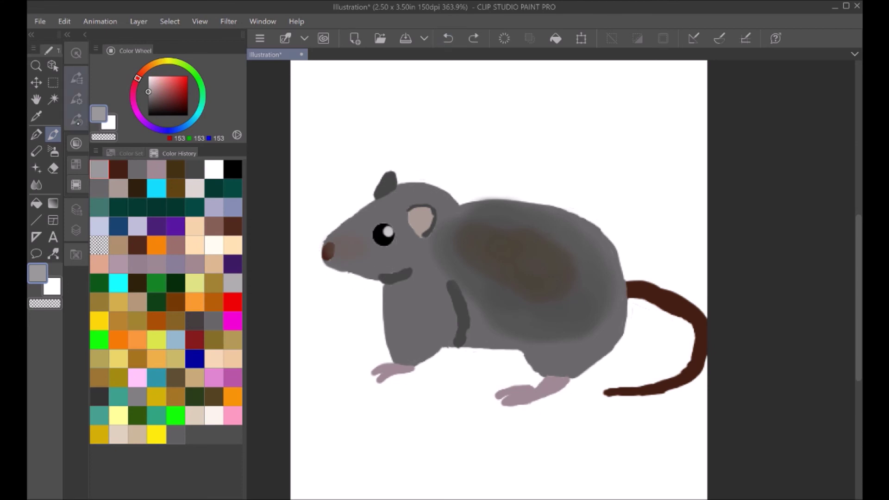
- Set the Dense watercolor brush to size 15 and undo the soft light grey shading on the snout
click(77, 78)
click(195, 402)
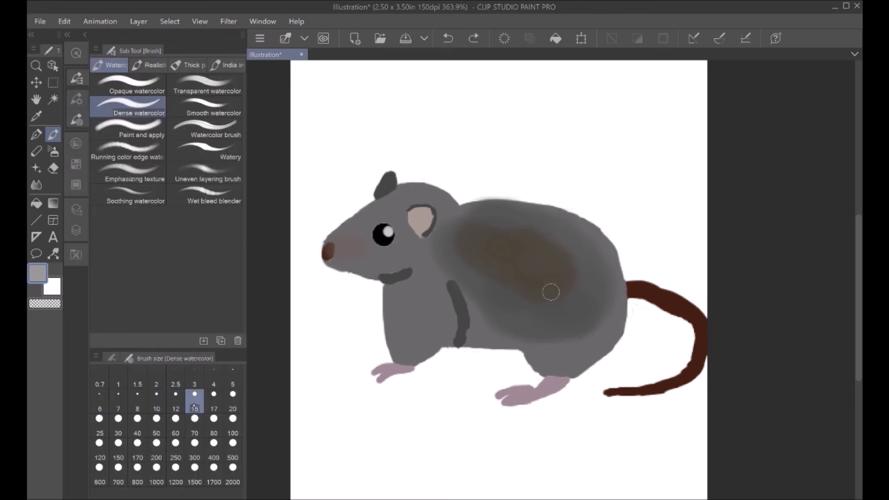
click(448, 38)
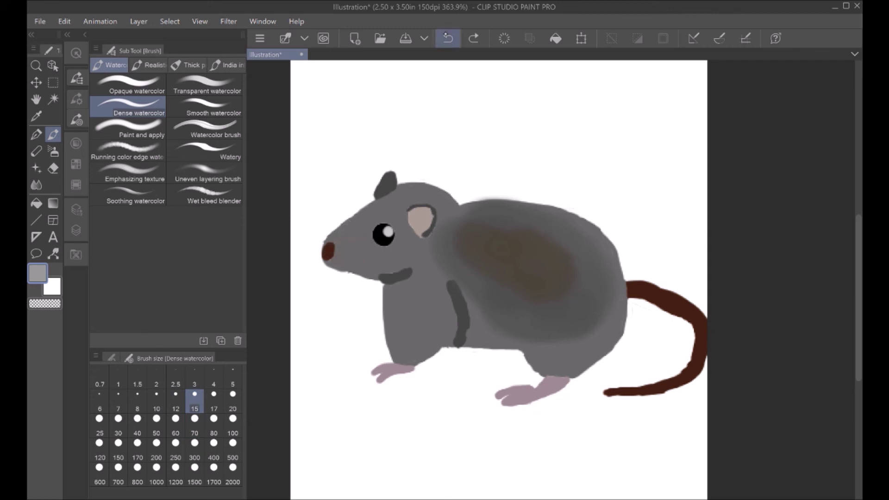
- Try short light grey strokes fanning back from the nose, first with Dense watercolor, then with the G-pen, and undo them
drag(337, 247, 339, 248)
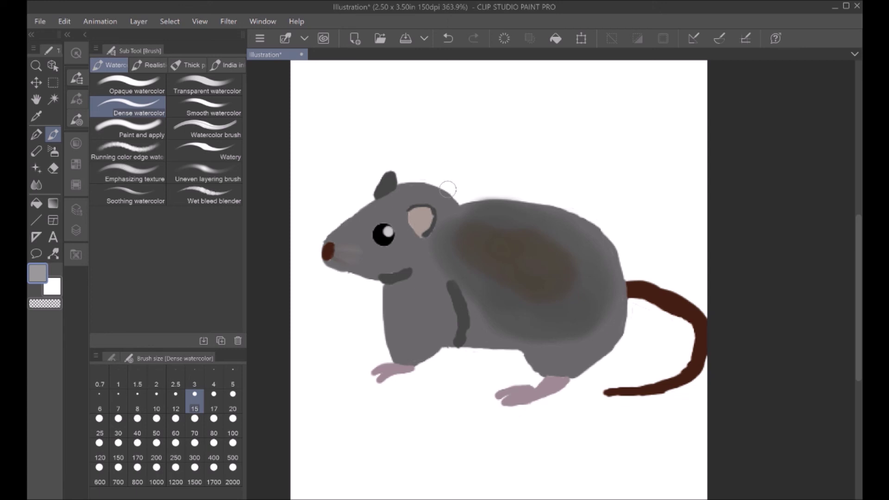
click(448, 38)
key(p)
mouse_move(337, 249)
mouse_down()
mouse_move(357, 247)
mouse_move(350, 260)
mouse_up()
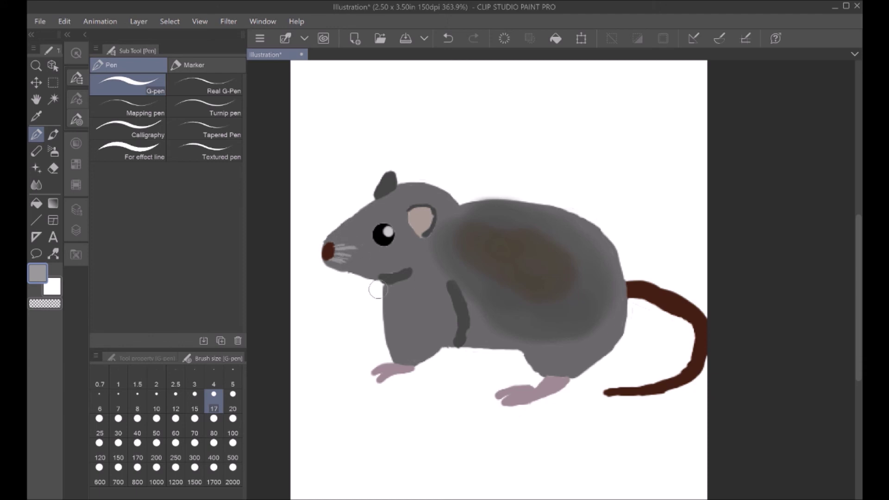
click(448, 38)
click(447, 37)
click(448, 38)
click(448, 38)
click(448, 38)
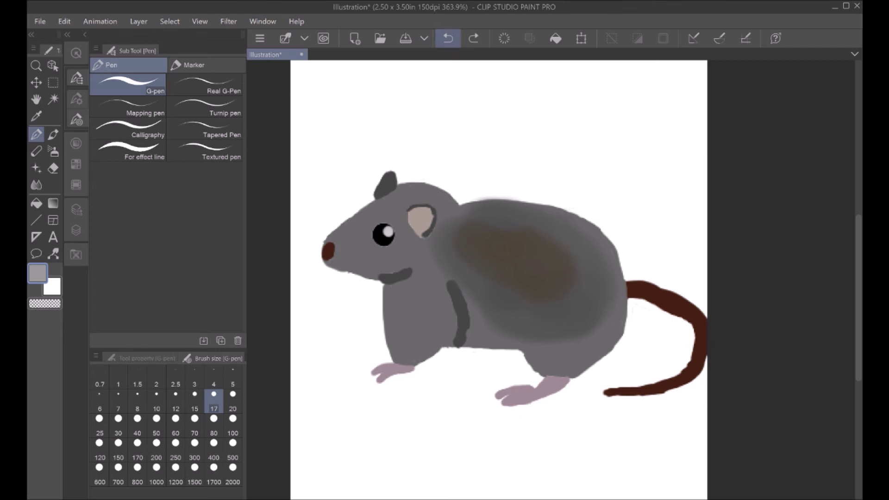
drag(341, 221, 374, 204)
scroll(344, 263, up, 2)
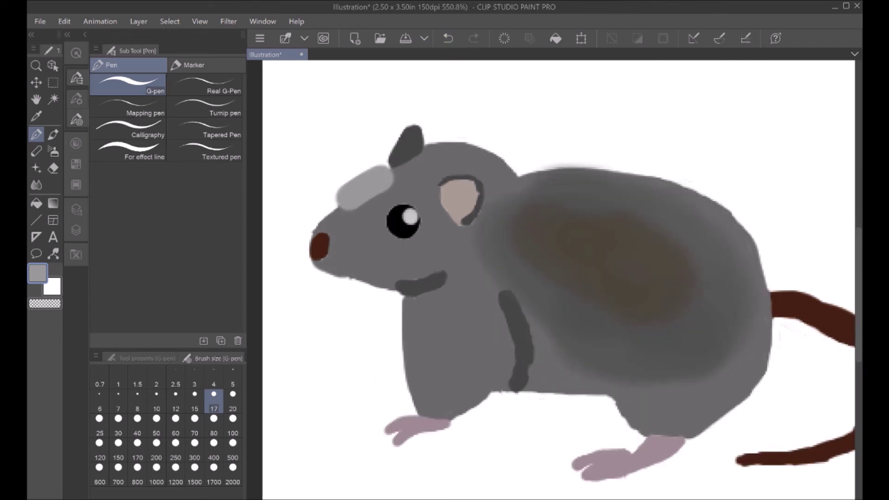
click(448, 38)
click(346, 192)
drag(602, 278, 587, 340)
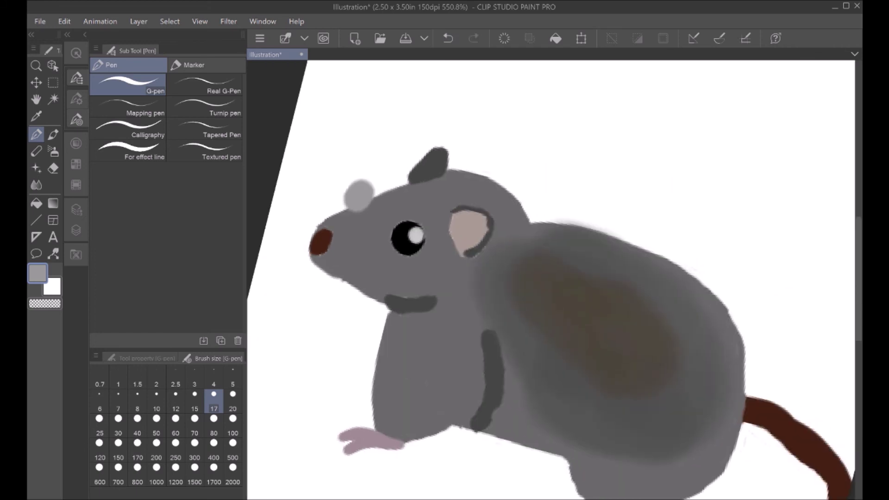
click(448, 38)
- Draw short black whiskers fanning back across the snout from the nose with the G-pen
key(h)
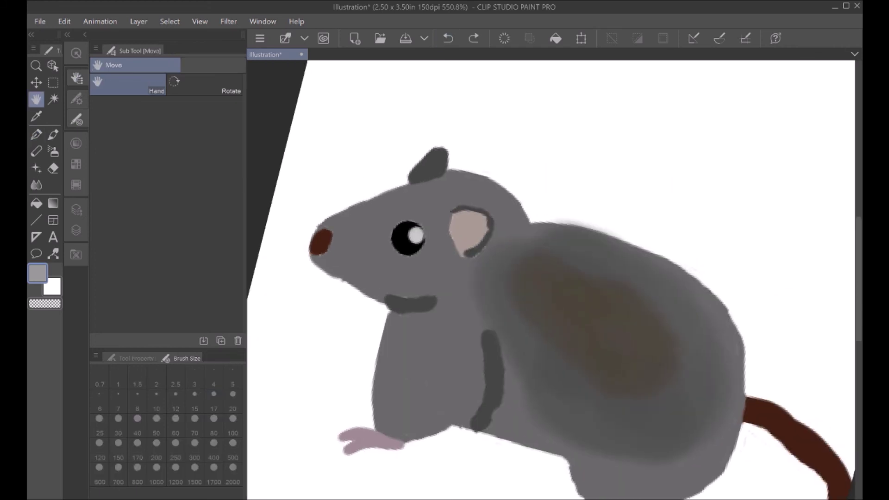
drag(602, 278, 587, 216)
scroll(325, 240, up, 3)
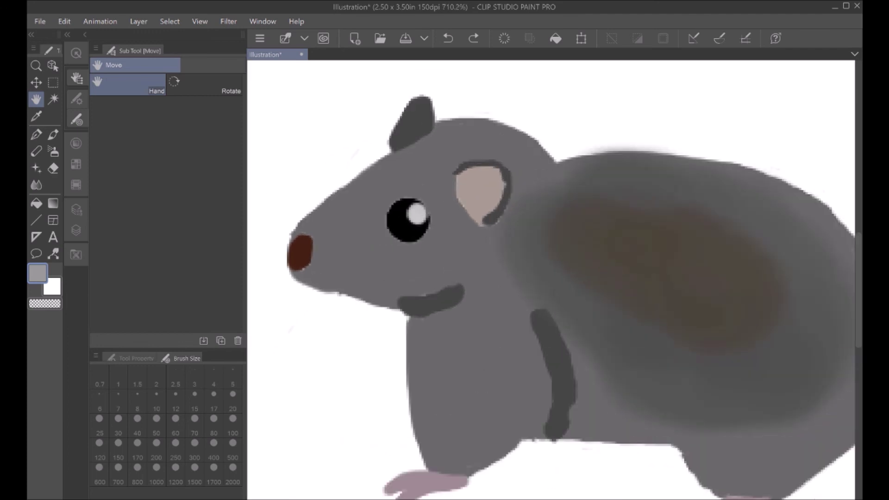
key(p)
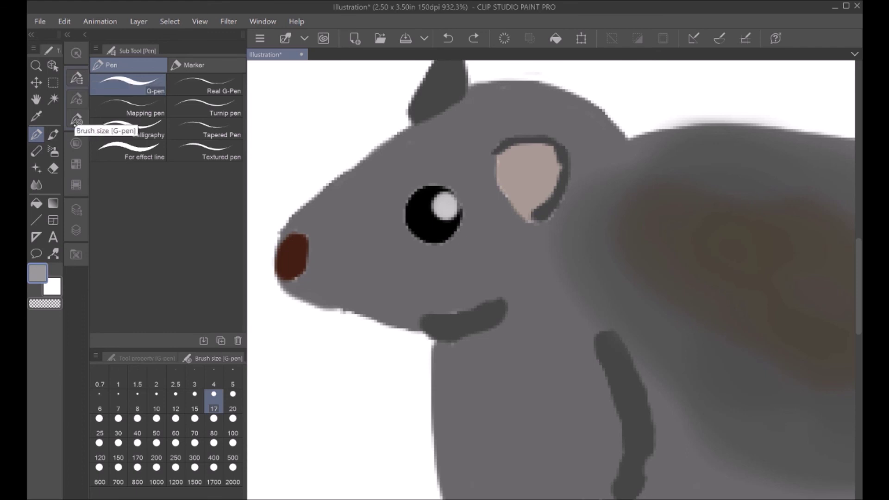
click(75, 143)
click(233, 169)
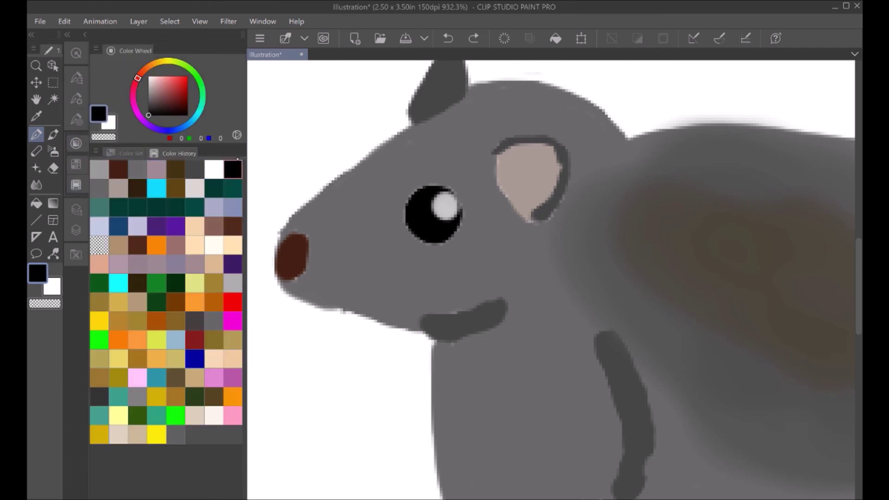
drag(308, 235, 342, 220)
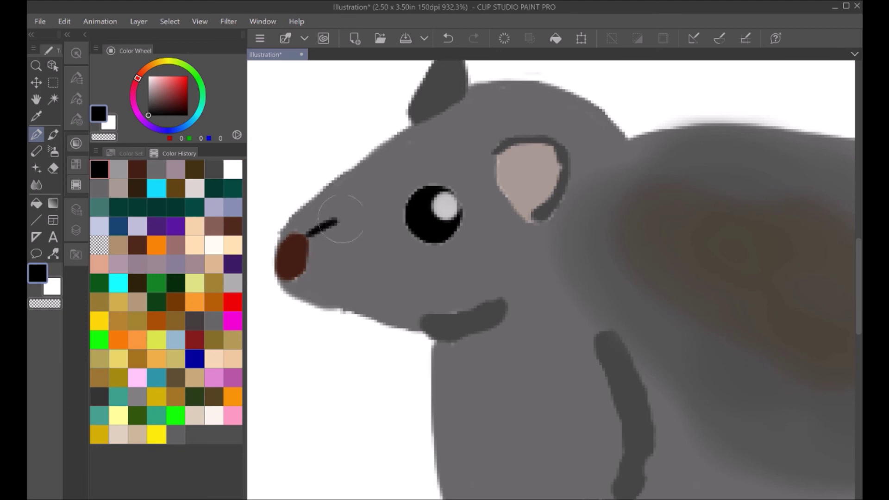
mouse_move(308, 244)
mouse_down()
mouse_move(344, 236)
mouse_move(345, 278)
mouse_move(330, 297)
mouse_up()
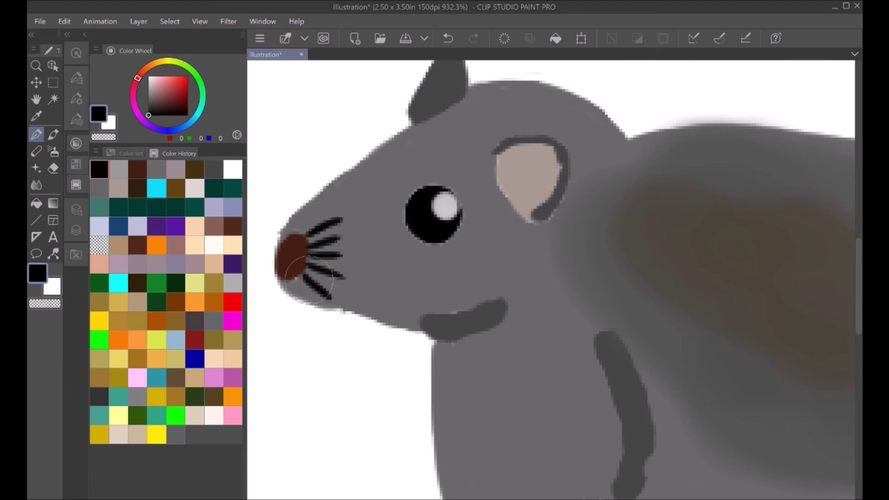
drag(297, 232, 329, 205)
- Try black whiskers sticking up and forward from the top of the nose, and undo them
drag(285, 236, 281, 192)
drag(290, 236, 257, 231)
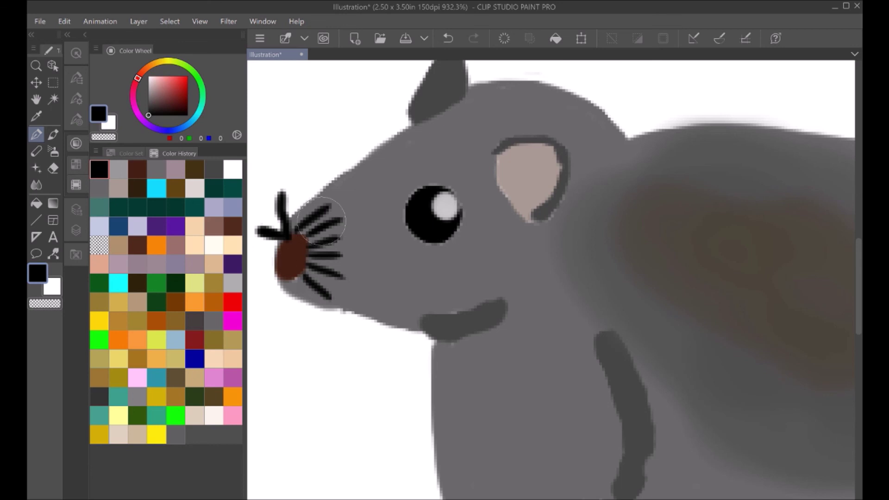
click(447, 39)
click(448, 39)
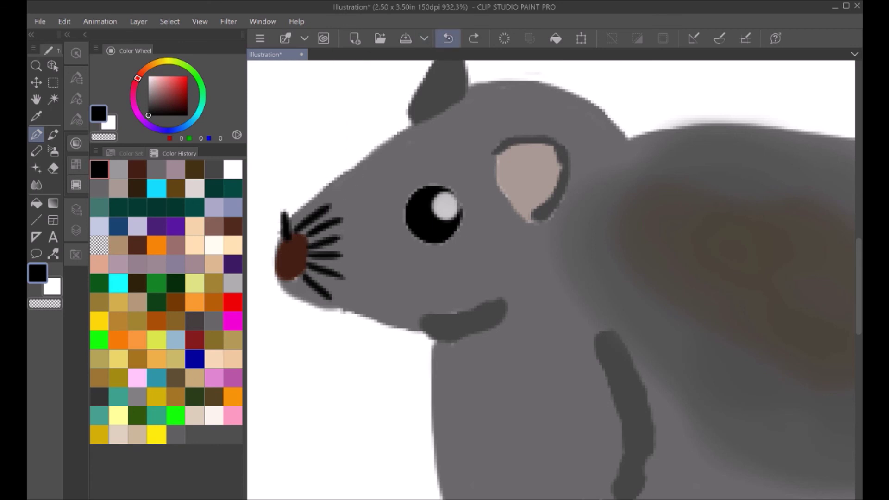
click(448, 39)
- Add one more short black whisker slanting down from the underside of the nose, and check the whole drawing
drag(297, 279, 309, 308)
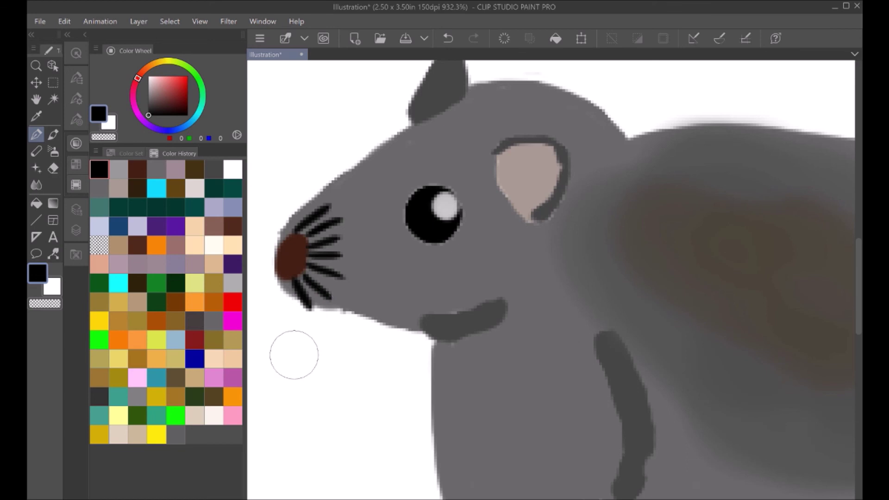
double_click(39, 101)
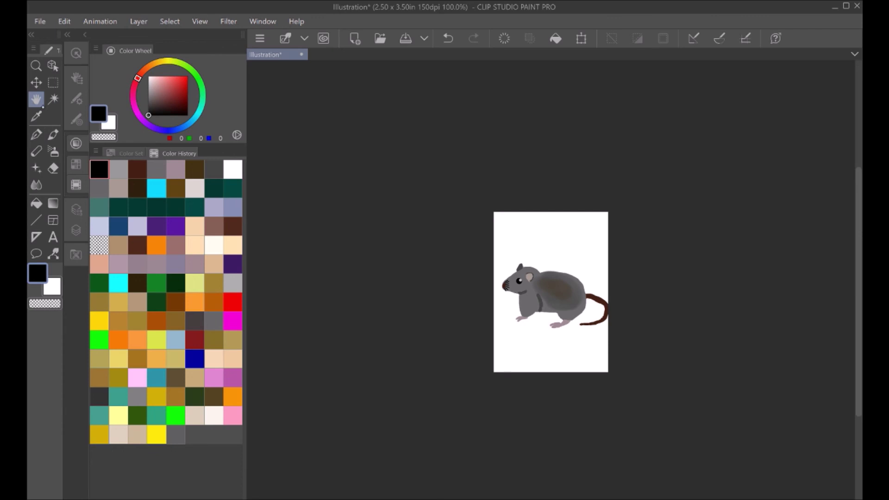
key(ctrl+0)
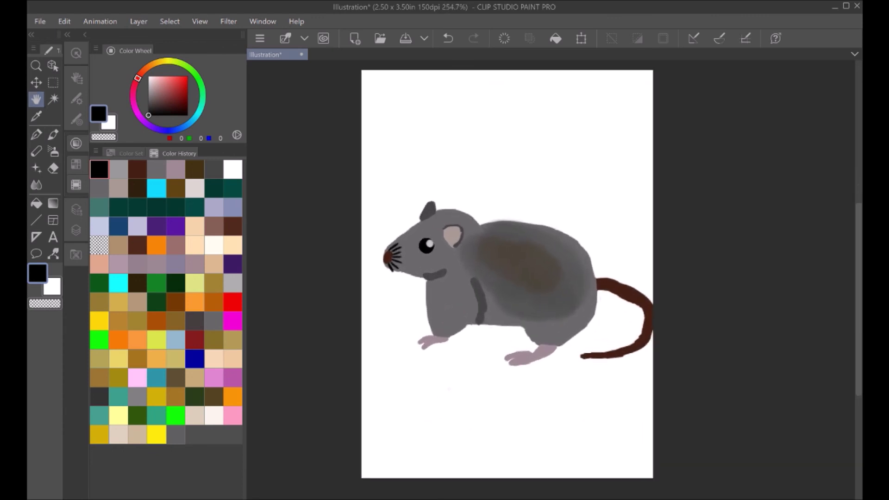
scroll(510, 277, up, 4)
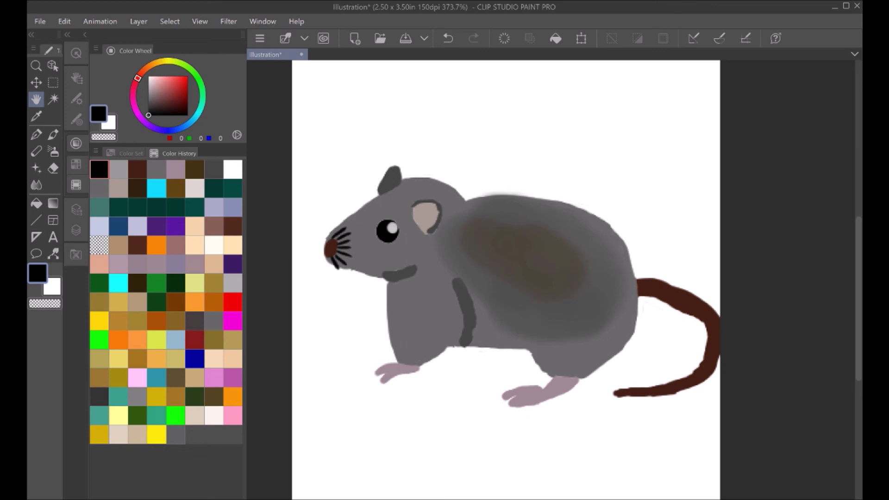
- Switch to the Dense watercolor brush in pale grey (RGB 219, 214, 208) and show its brush properties
click(194, 188)
click(53, 134)
click(79, 145)
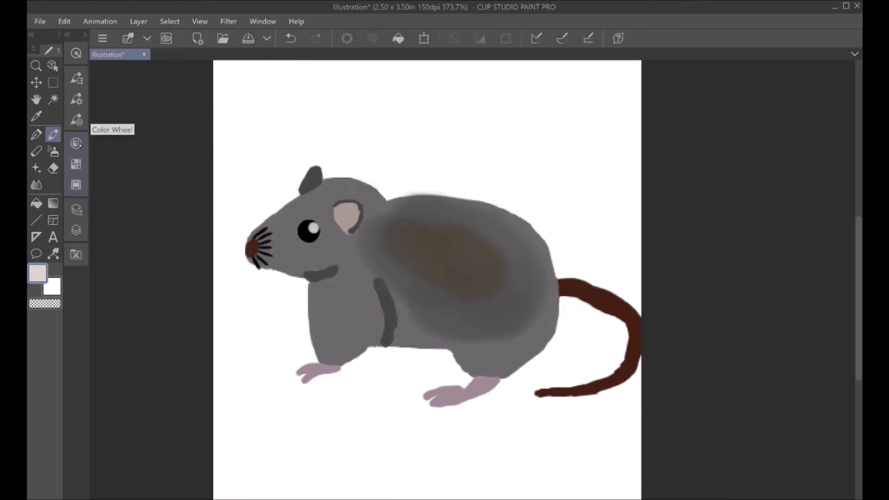
click(77, 99)
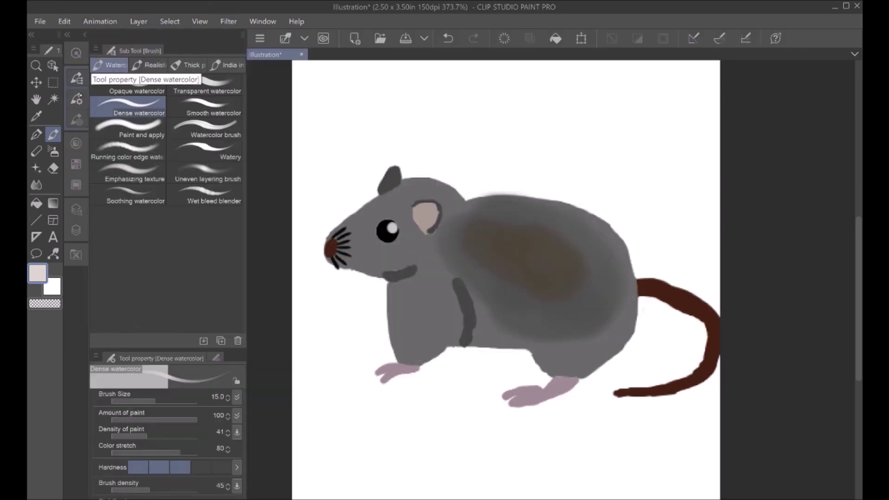
- Try a pale dab behind the front foot with the brush size at 98.9, and undo it
click(178, 398)
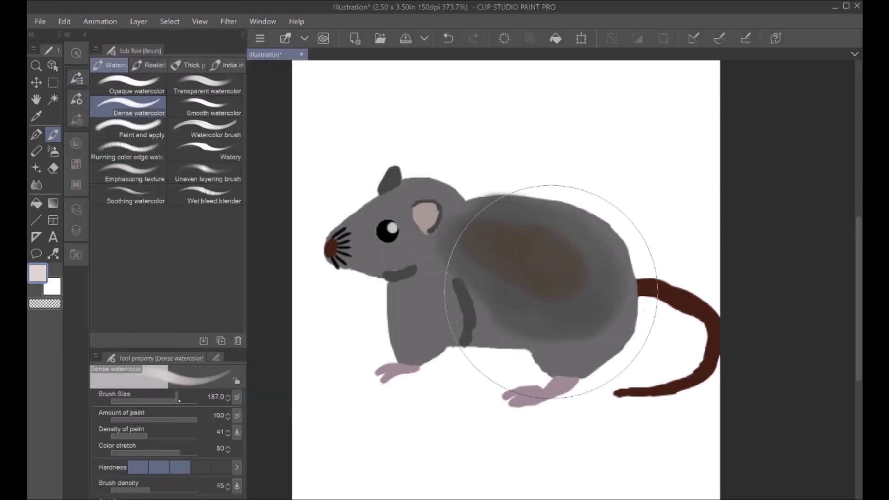
click(171, 402)
drag(428, 356, 427, 357)
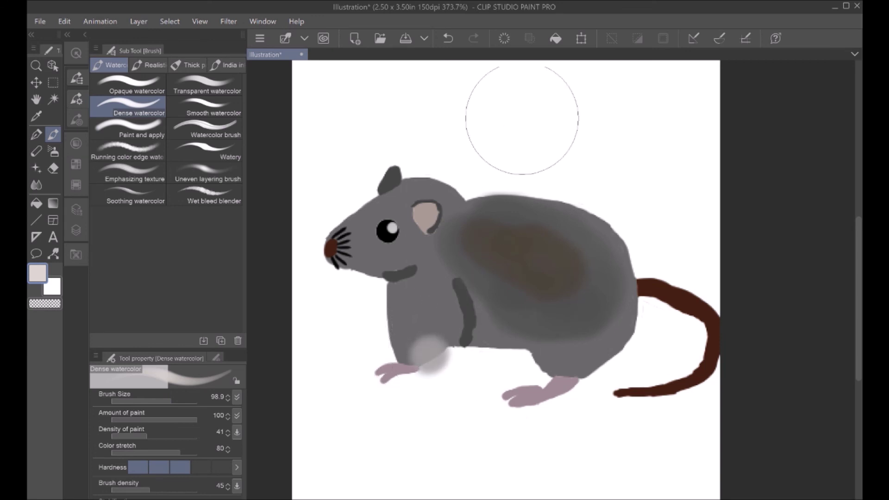
click(448, 38)
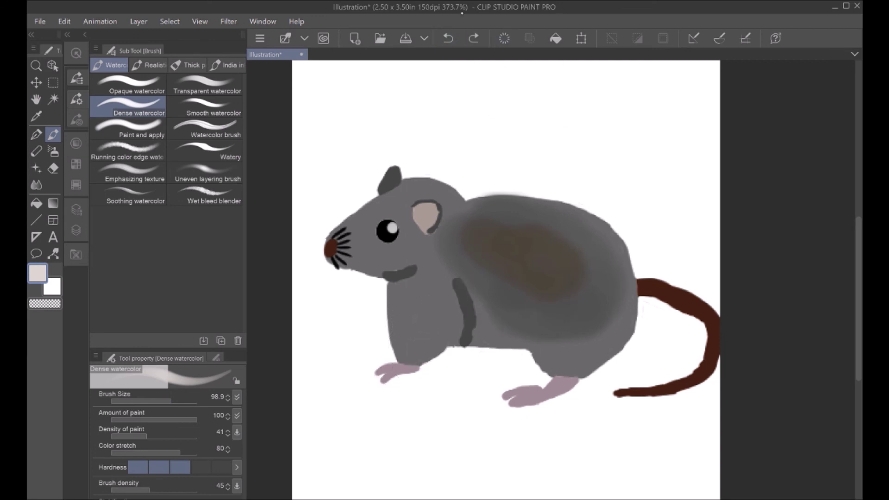
- Paint a pale grey band along the underbelly from the front leg to the hind leg at brush size 22.4
click(158, 401)
drag(423, 359, 475, 344)
mouse_move(482, 343)
mouse_down()
mouse_move(530, 348)
mouse_move(573, 375)
mouse_move(550, 368)
mouse_move(562, 375)
mouse_move(578, 377)
mouse_move(574, 366)
mouse_move(563, 371)
mouse_move(579, 375)
mouse_move(555, 366)
mouse_move(594, 376)
mouse_move(573, 368)
mouse_up()
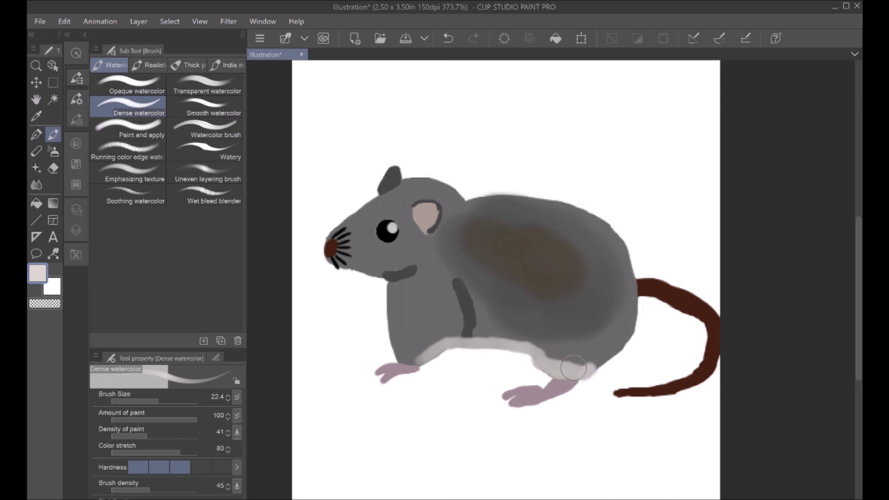
- Erase the pale overspill in front of the hind leg and repaint the leg's rear edge in body grey (RGB 106, 105, 105) with the G-pen
key(e)
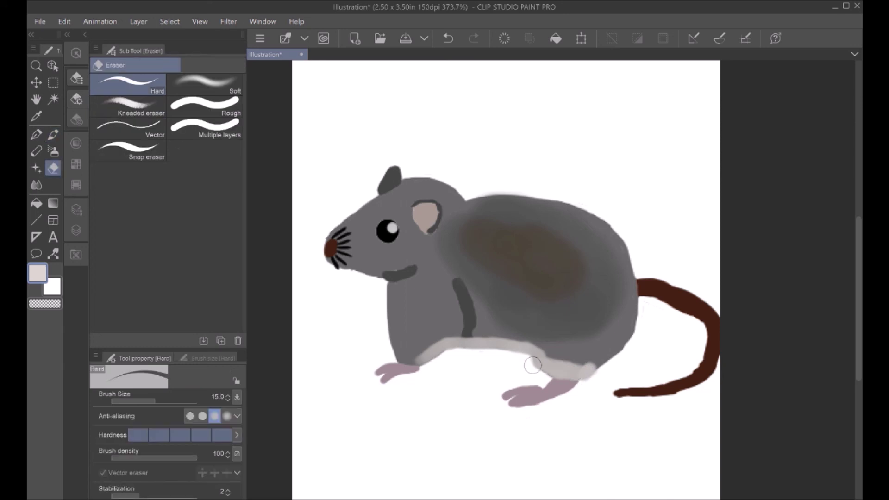
drag(533, 363, 544, 374)
click(37, 135)
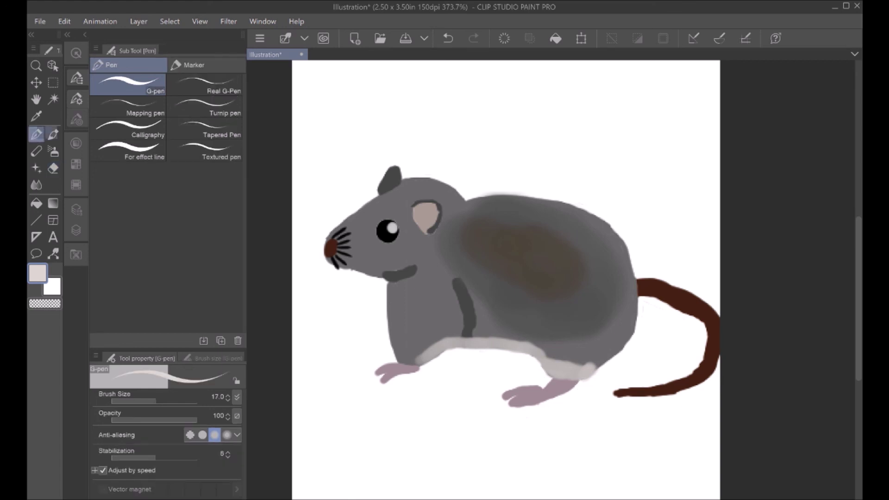
click(76, 145)
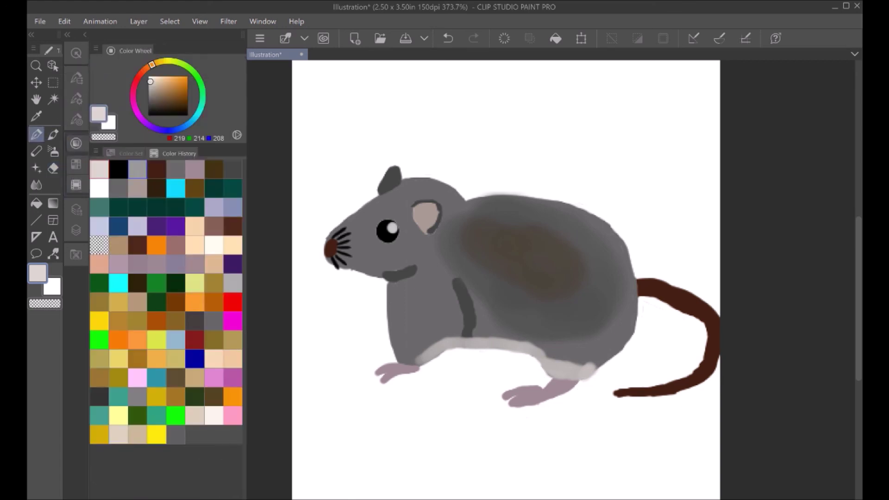
click(176, 169)
mouse_move(574, 363)
mouse_down()
mouse_move(593, 361)
mouse_move(577, 370)
mouse_move(587, 376)
mouse_move(585, 359)
mouse_move(585, 376)
mouse_up()
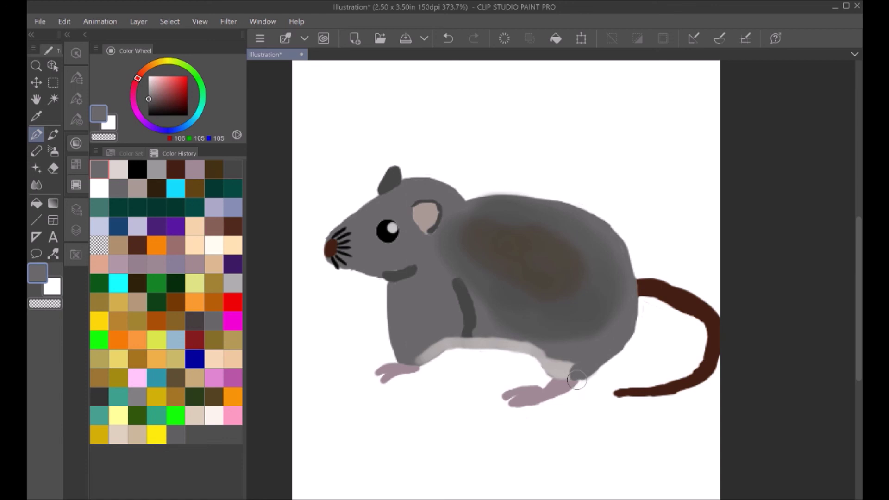
- Try brown (RGB 67, 50, 21) watercolor patches on the hind leg, lower flank and upper rump, and undo them
click(214, 169)
click(53, 134)
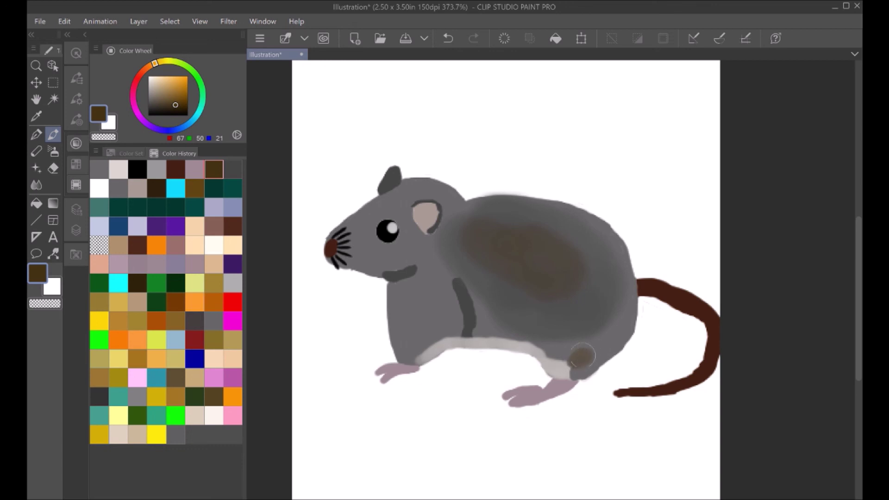
mouse_move(582, 354)
mouse_down()
mouse_move(572, 352)
mouse_move(568, 365)
mouse_move(590, 359)
mouse_up()
click(448, 38)
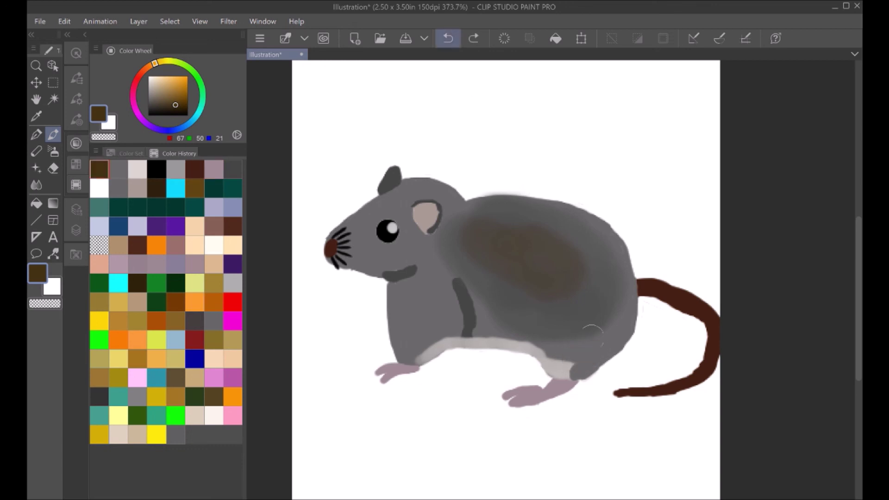
drag(565, 365, 581, 356)
drag(527, 329, 571, 327)
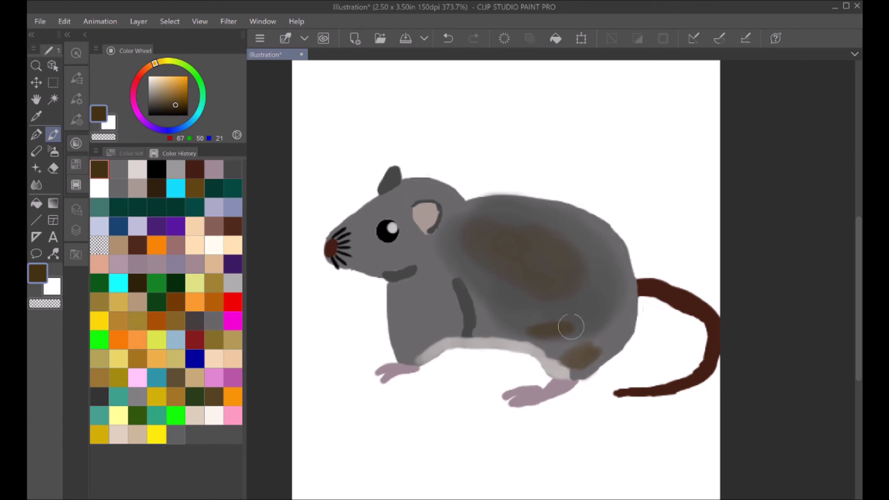
mouse_move(575, 222)
mouse_down()
mouse_move(584, 231)
mouse_move(558, 213)
mouse_move(583, 238)
mouse_up()
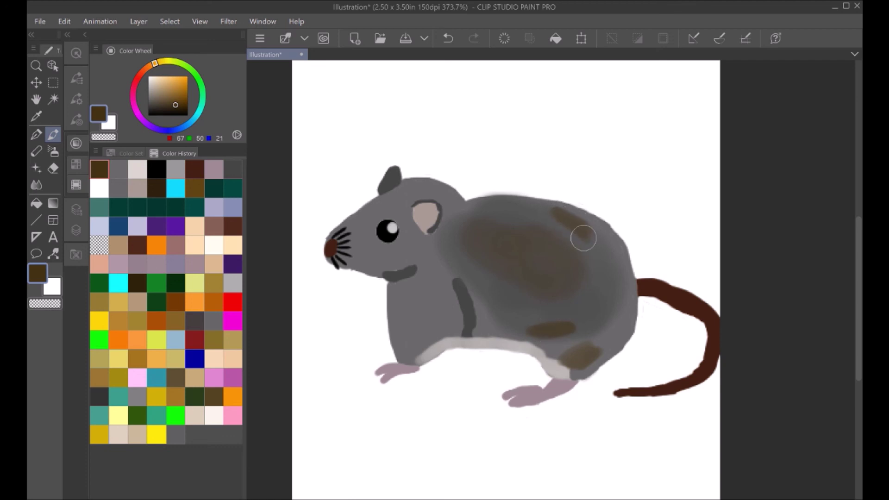
click(448, 39)
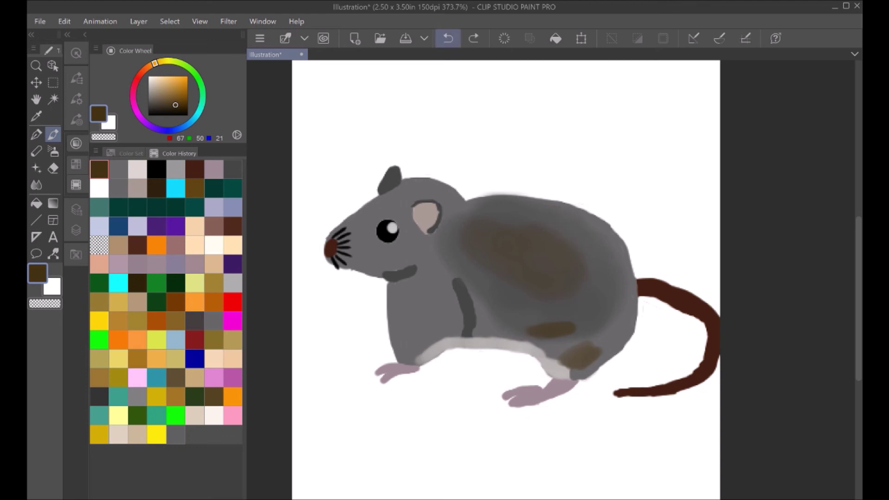
click(473, 39)
click(448, 39)
click(448, 39)
click(448, 39)
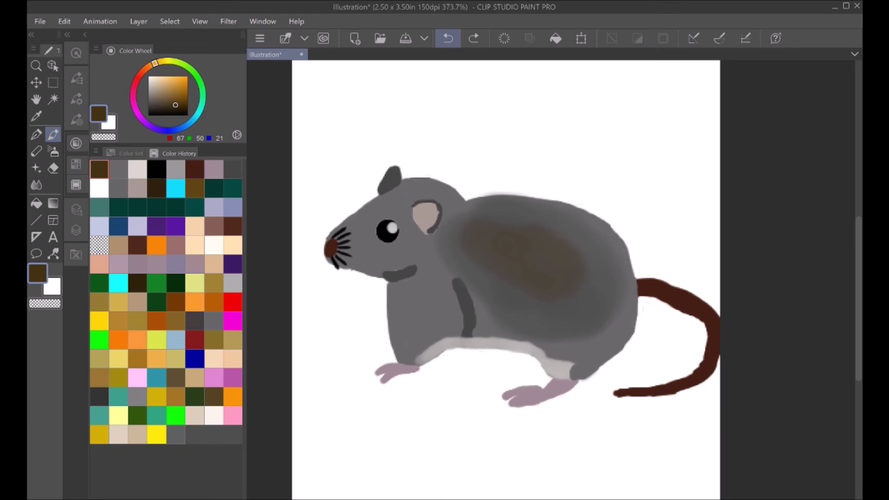
- Brush pale grey (RGB 219, 214, 208) over the rear end of the underbelly band just above the hind foot
click(138, 169)
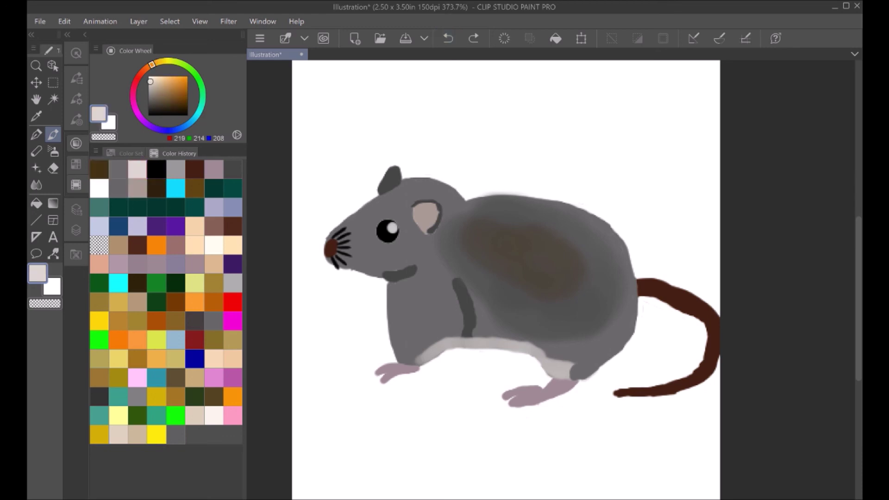
drag(569, 372, 583, 372)
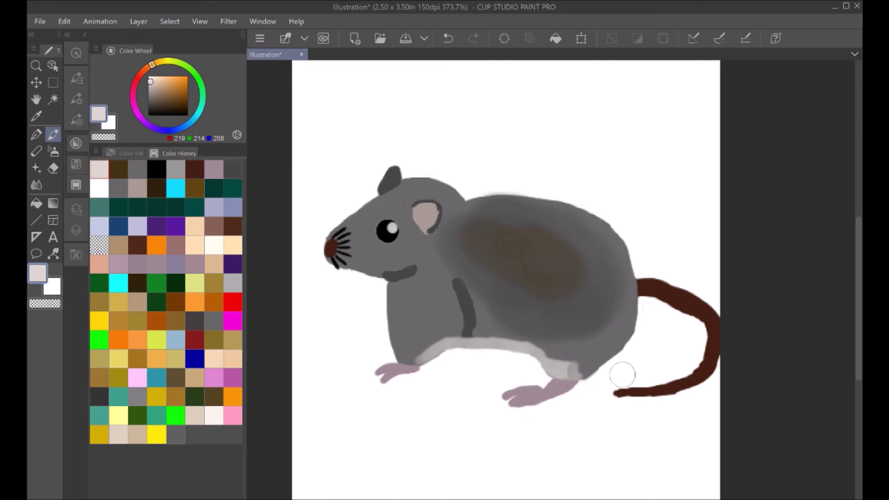
- Smooth the tail's upper outer curve with the G-pen in dark brown (RGB 67, 32, 21) and switch to the eraser
click(194, 169)
click(41, 132)
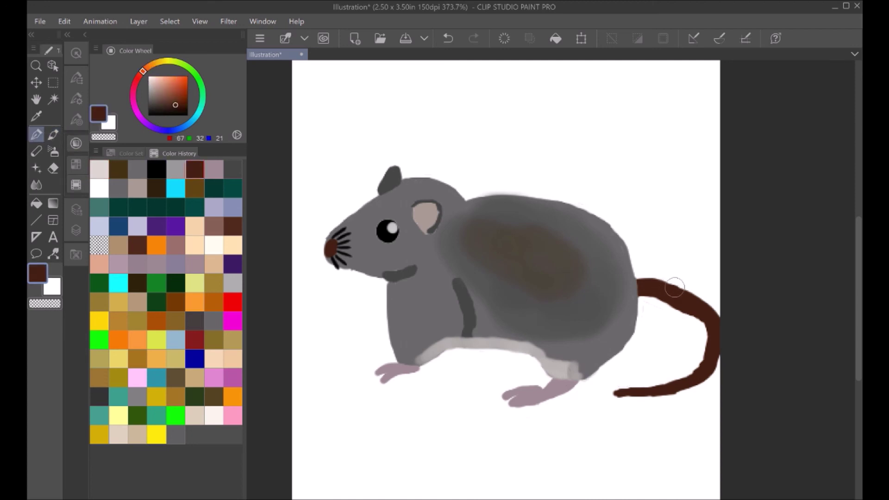
mouse_move(677, 291)
mouse_down()
mouse_move(662, 285)
mouse_move(685, 285)
mouse_move(655, 284)
mouse_move(705, 304)
mouse_up()
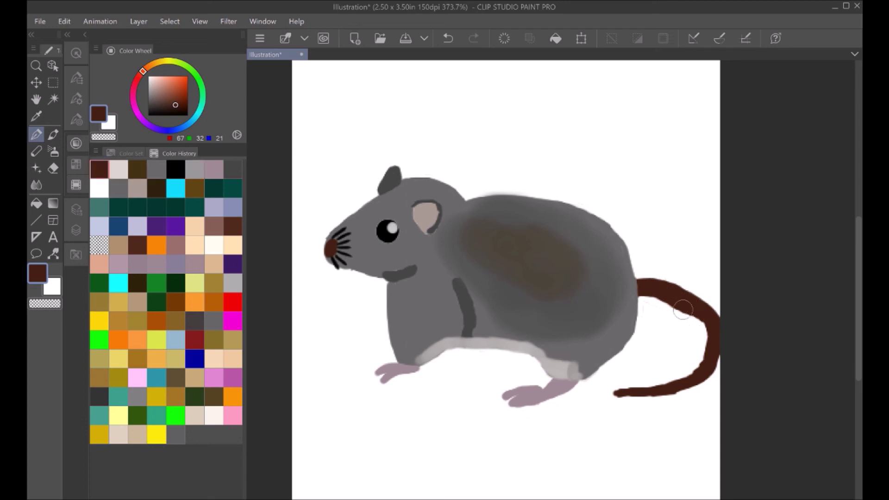
key(e)
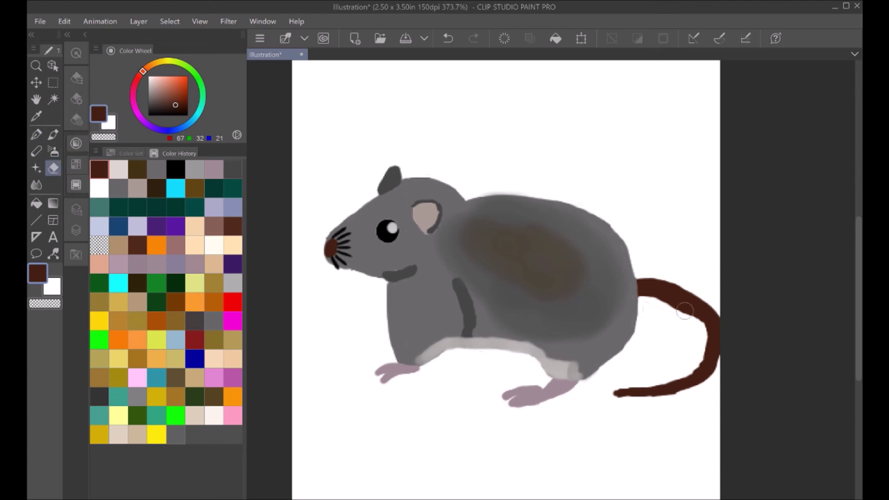